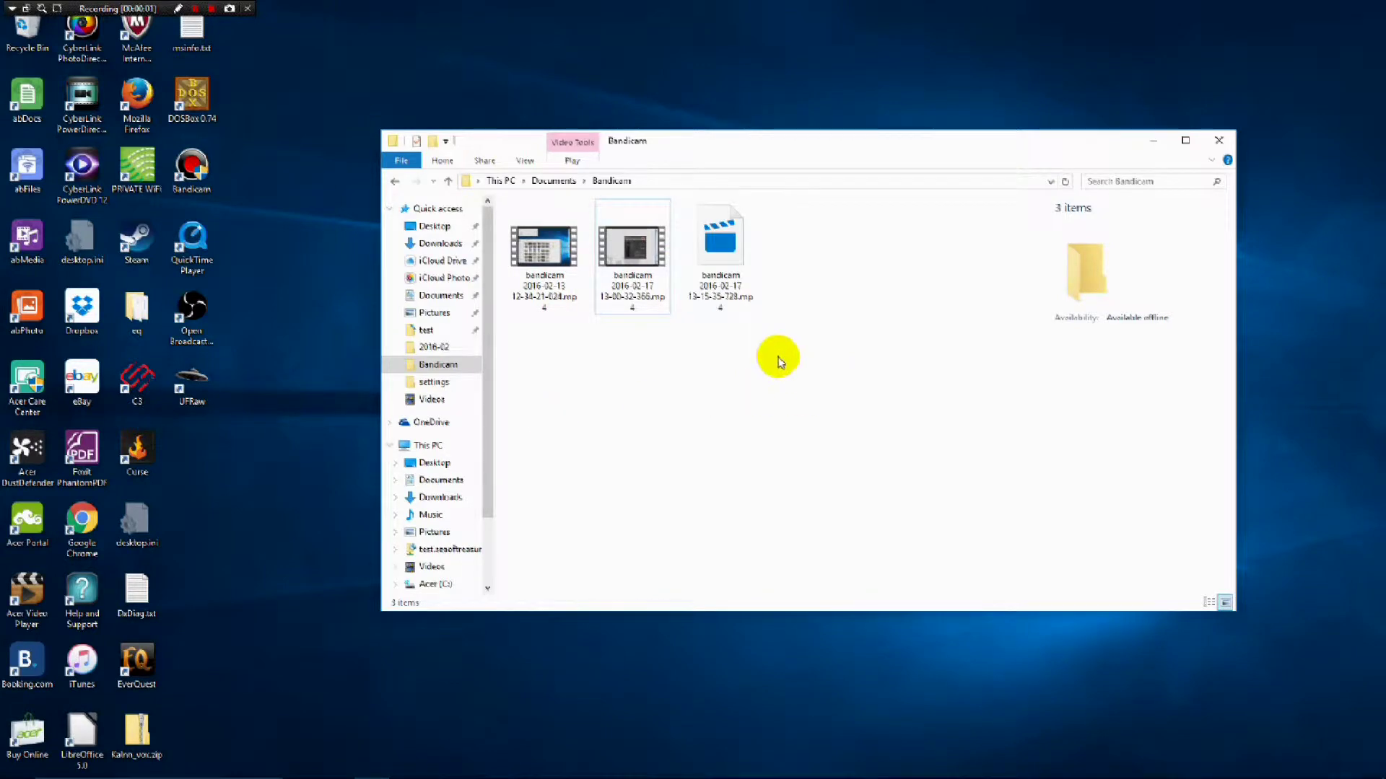
Step: Move the Bandicam Explorer window aside and launch GIMP from the taskbar
drag(811, 155, 659, 73)
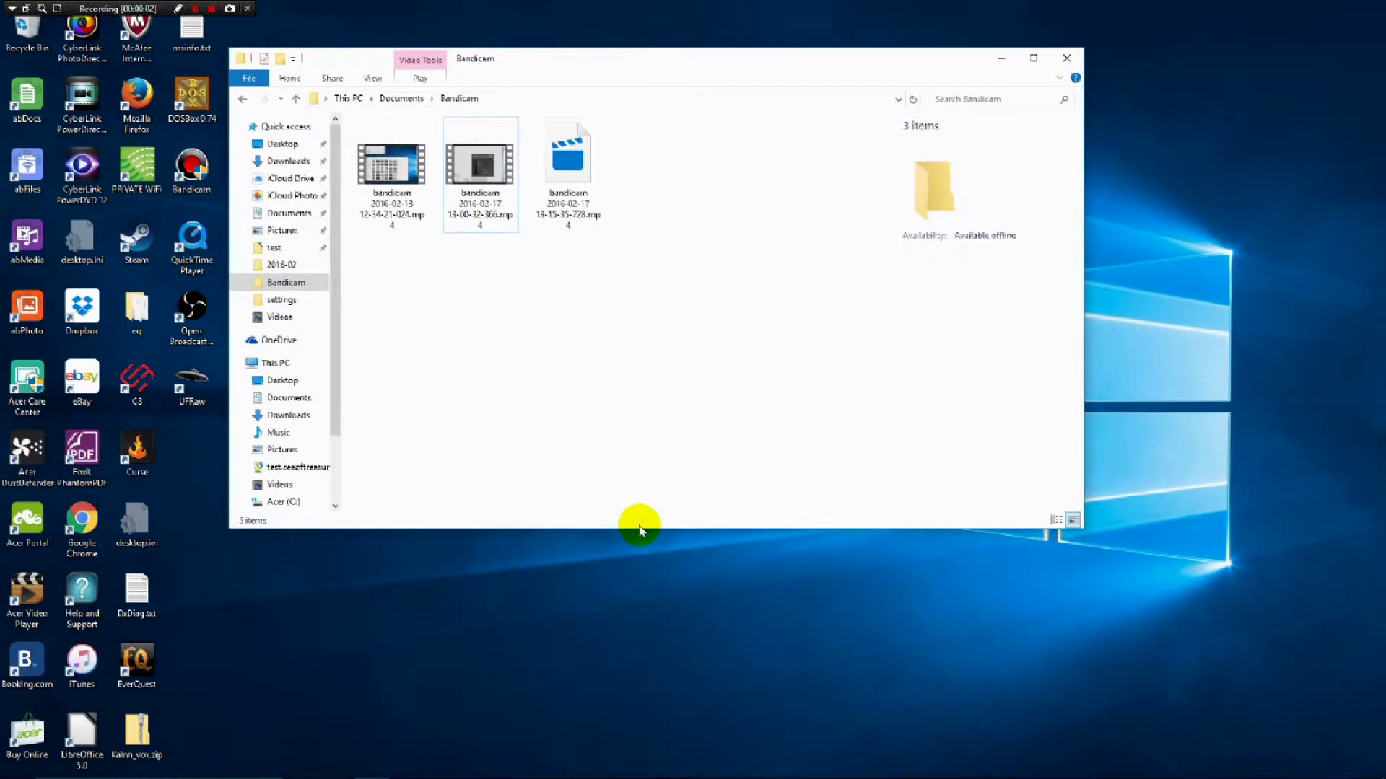
mouse_move(653, 776)
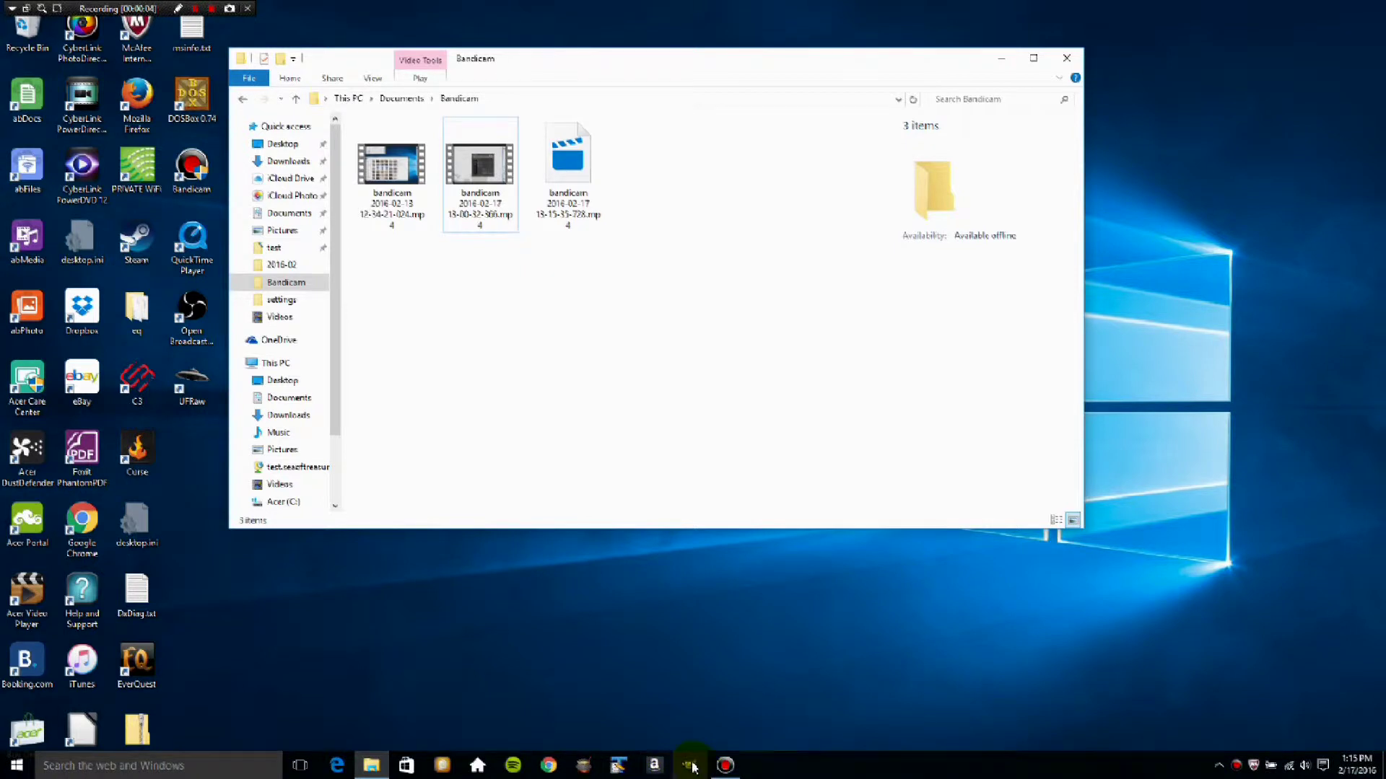
click(691, 765)
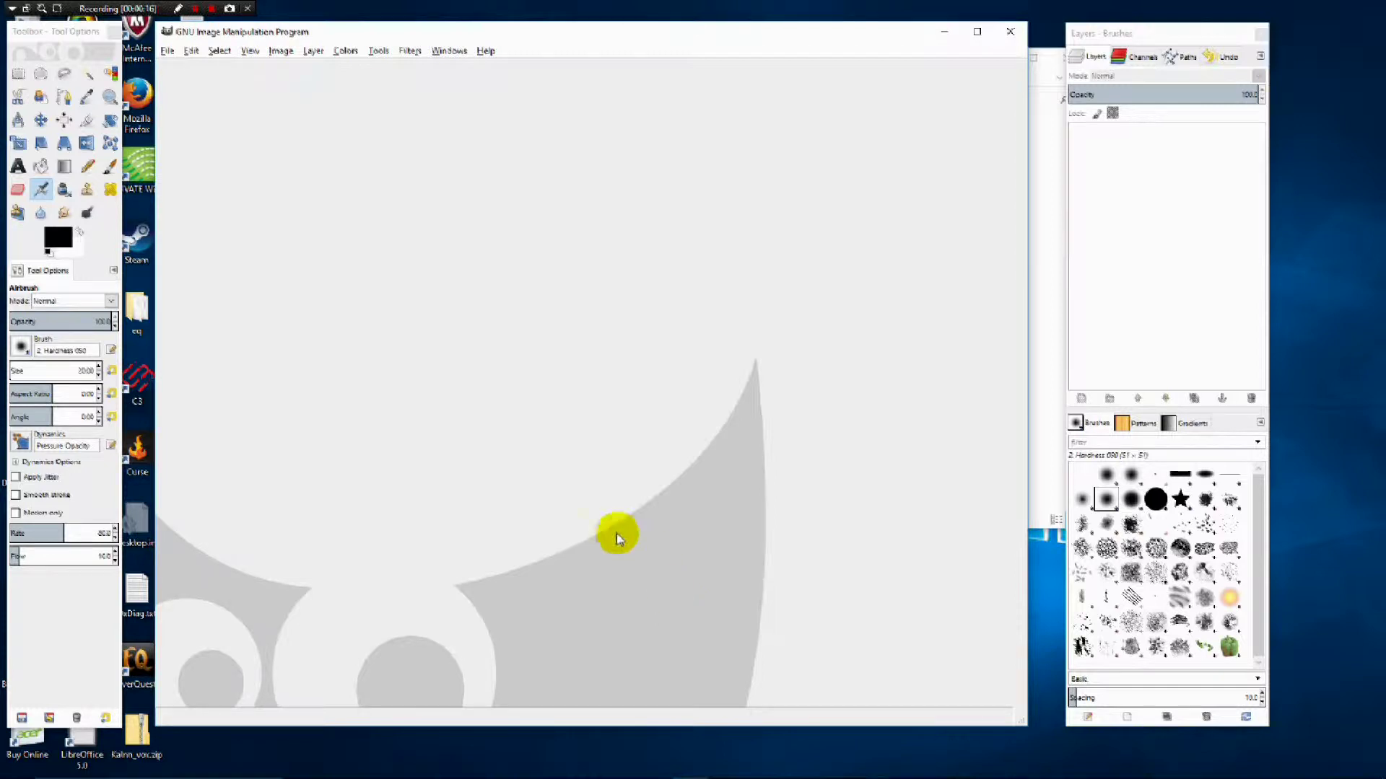
Step: Open DSC_0619.jpg from the Pictures 2016-02 folder
click(167, 52)
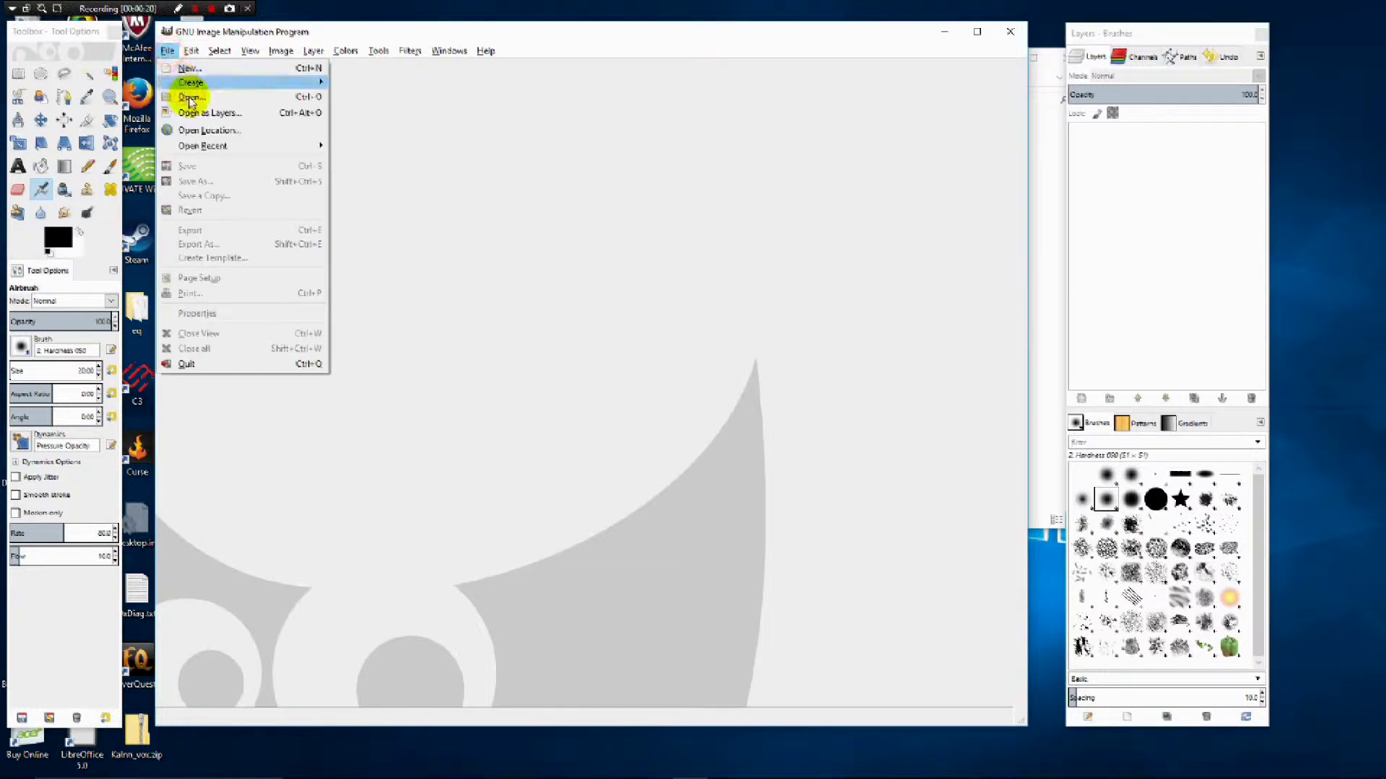
click(186, 96)
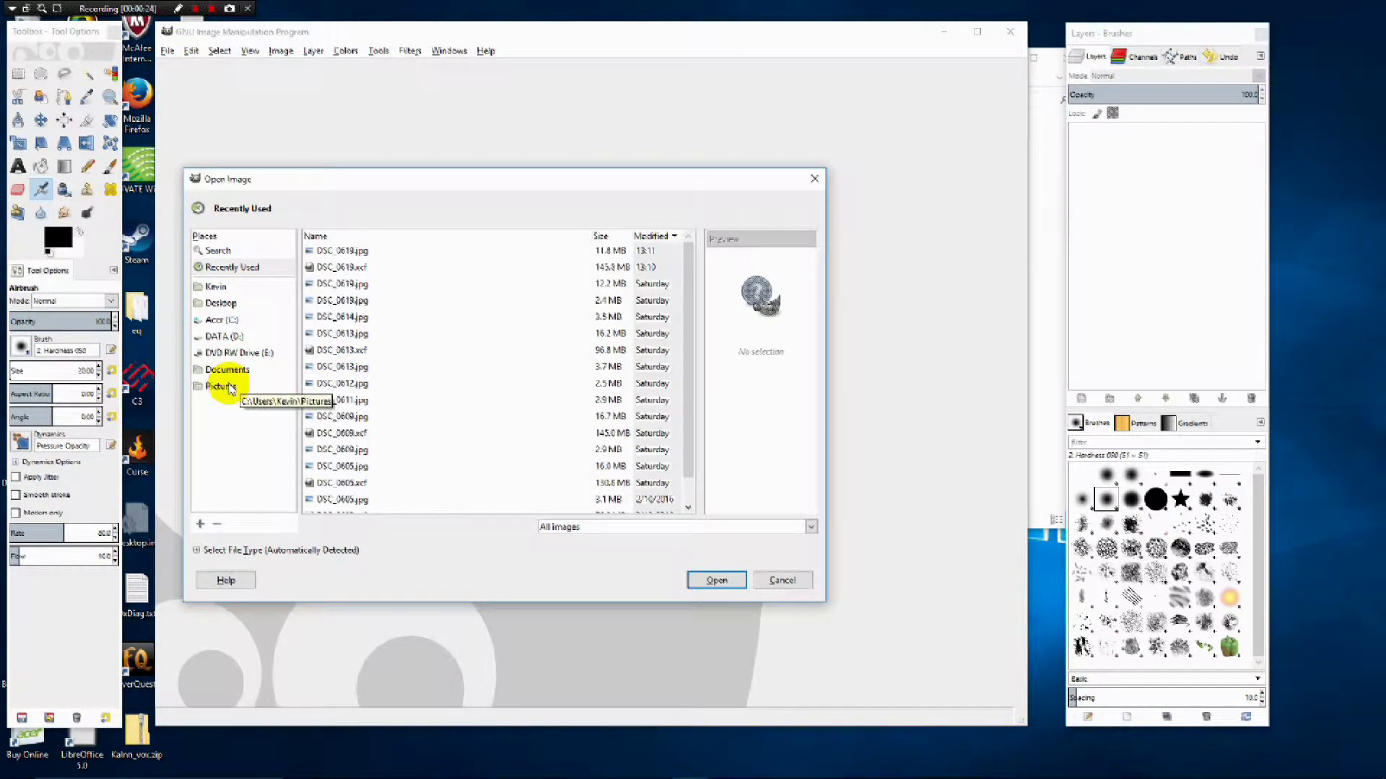
scroll(318, 411, down, 1)
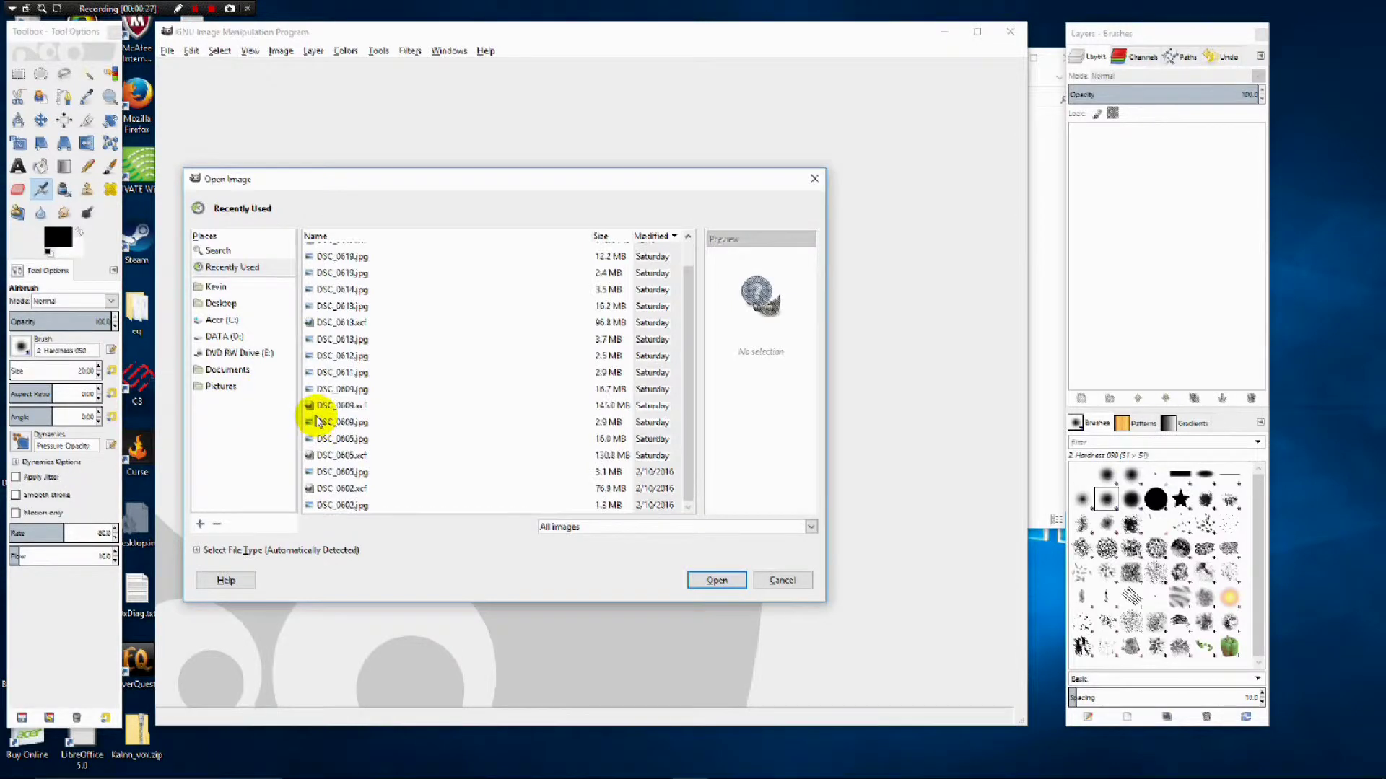
click(208, 388)
double_click(331, 249)
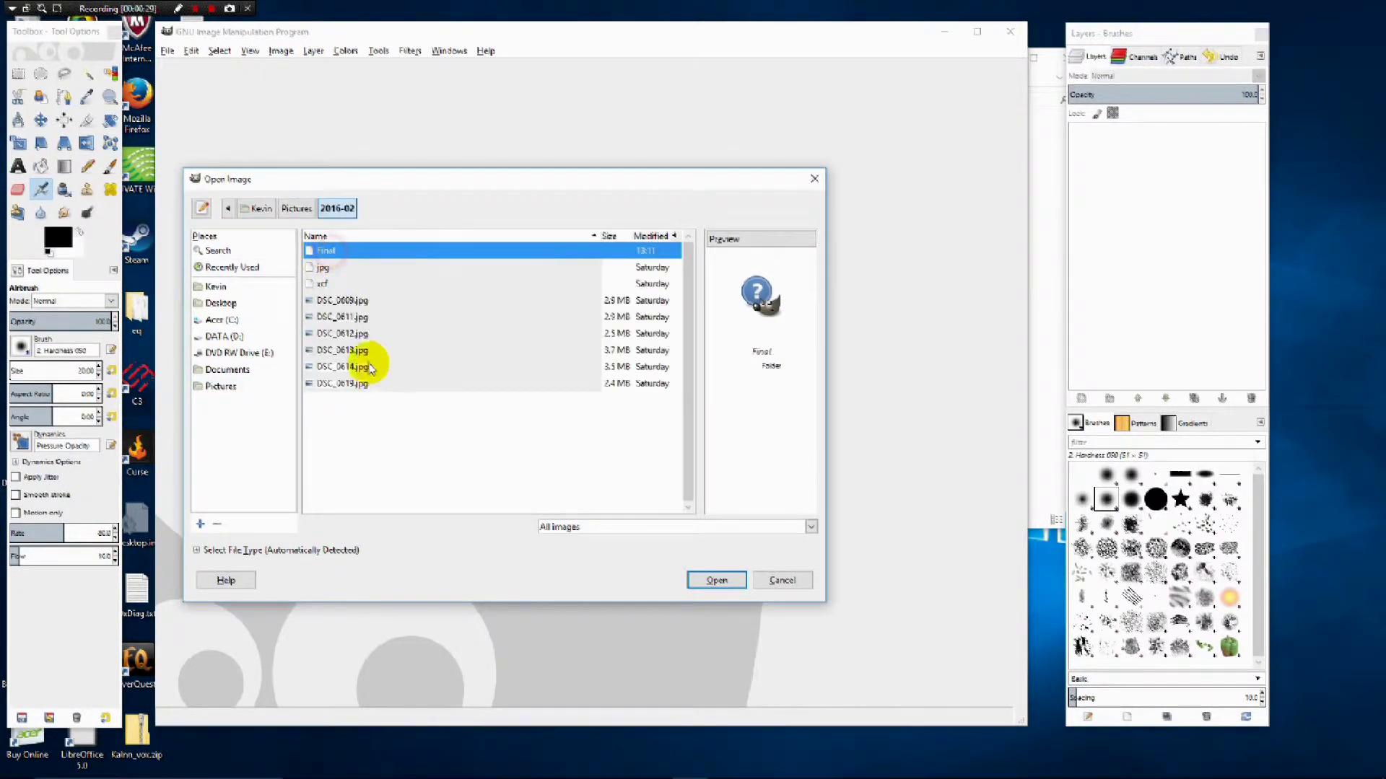
click(358, 387)
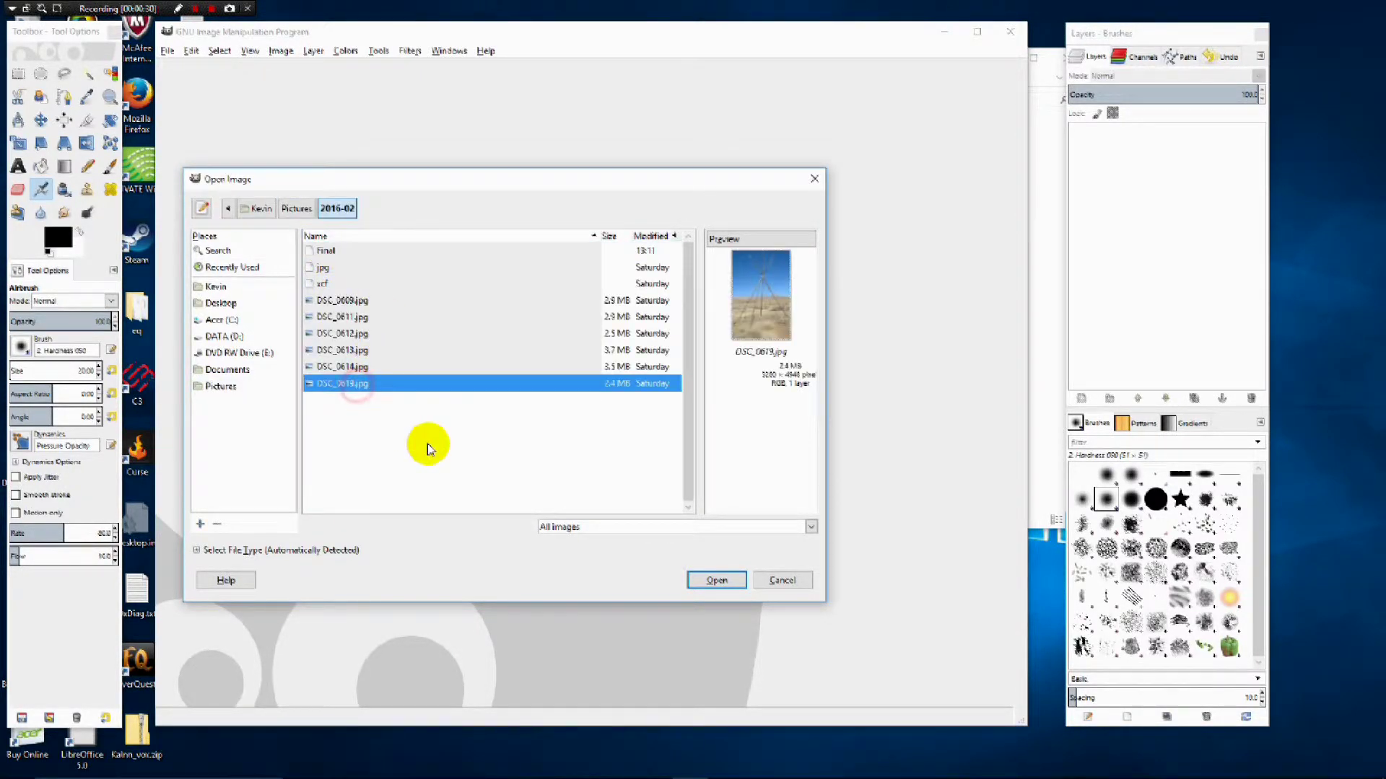
click(718, 582)
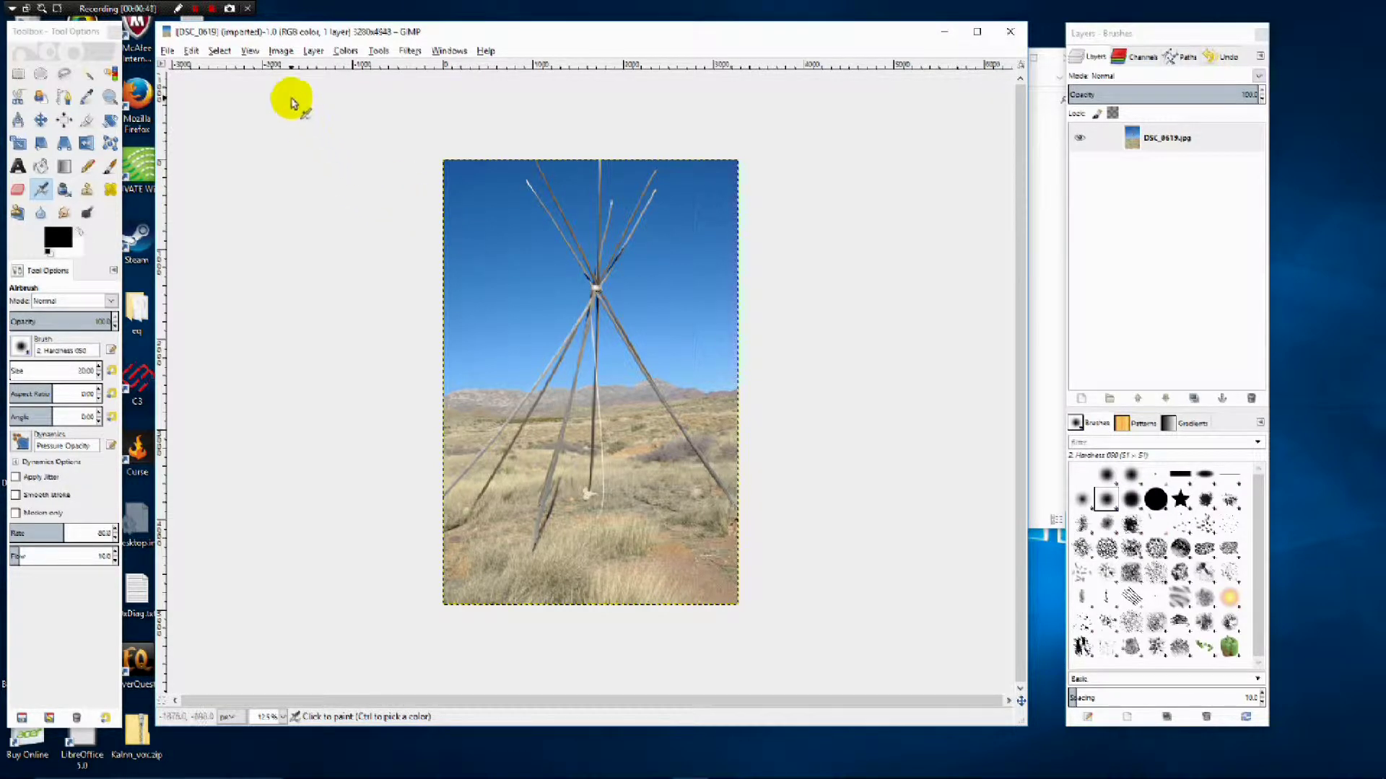
Step: Duplicate the teepee photo, close the original window and enlarge the copy's window
click(286, 52)
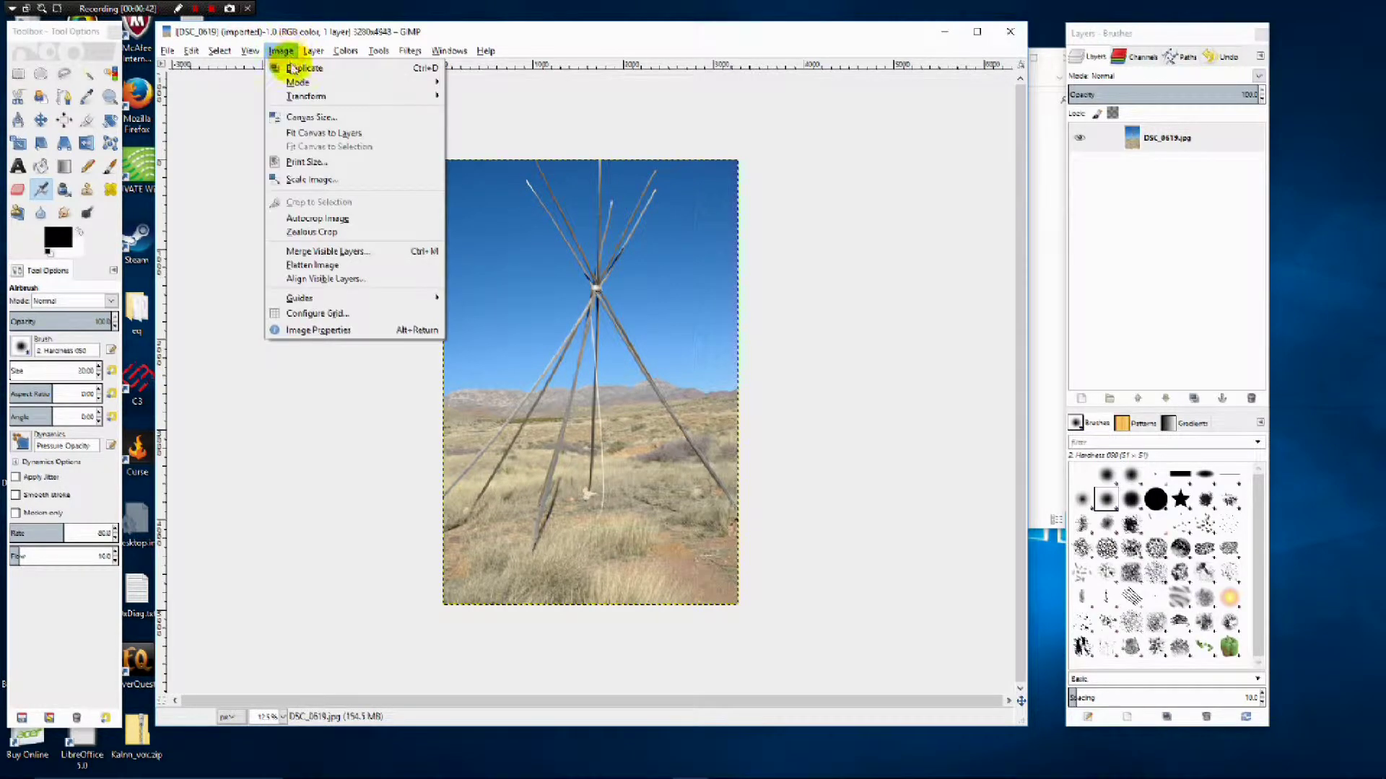
click(340, 66)
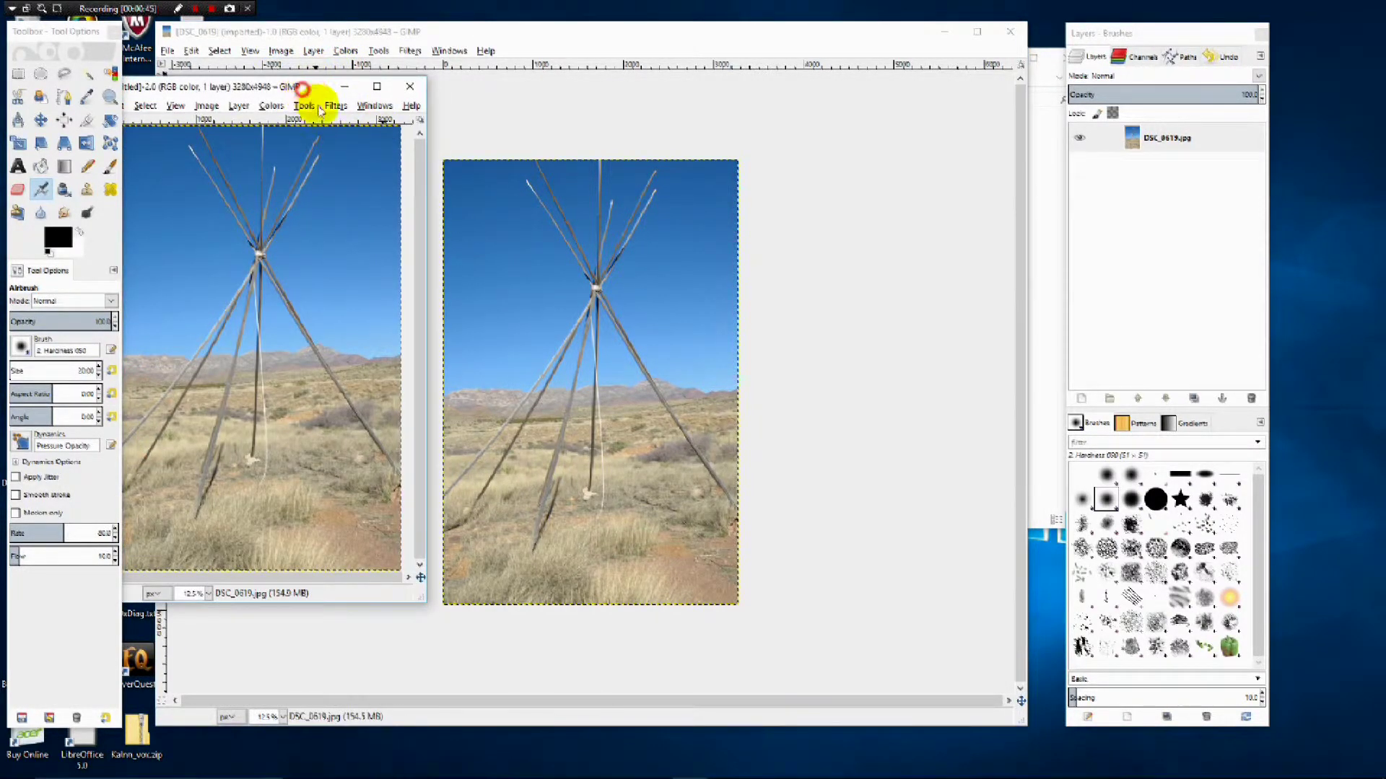
drag(299, 87, 365, 155)
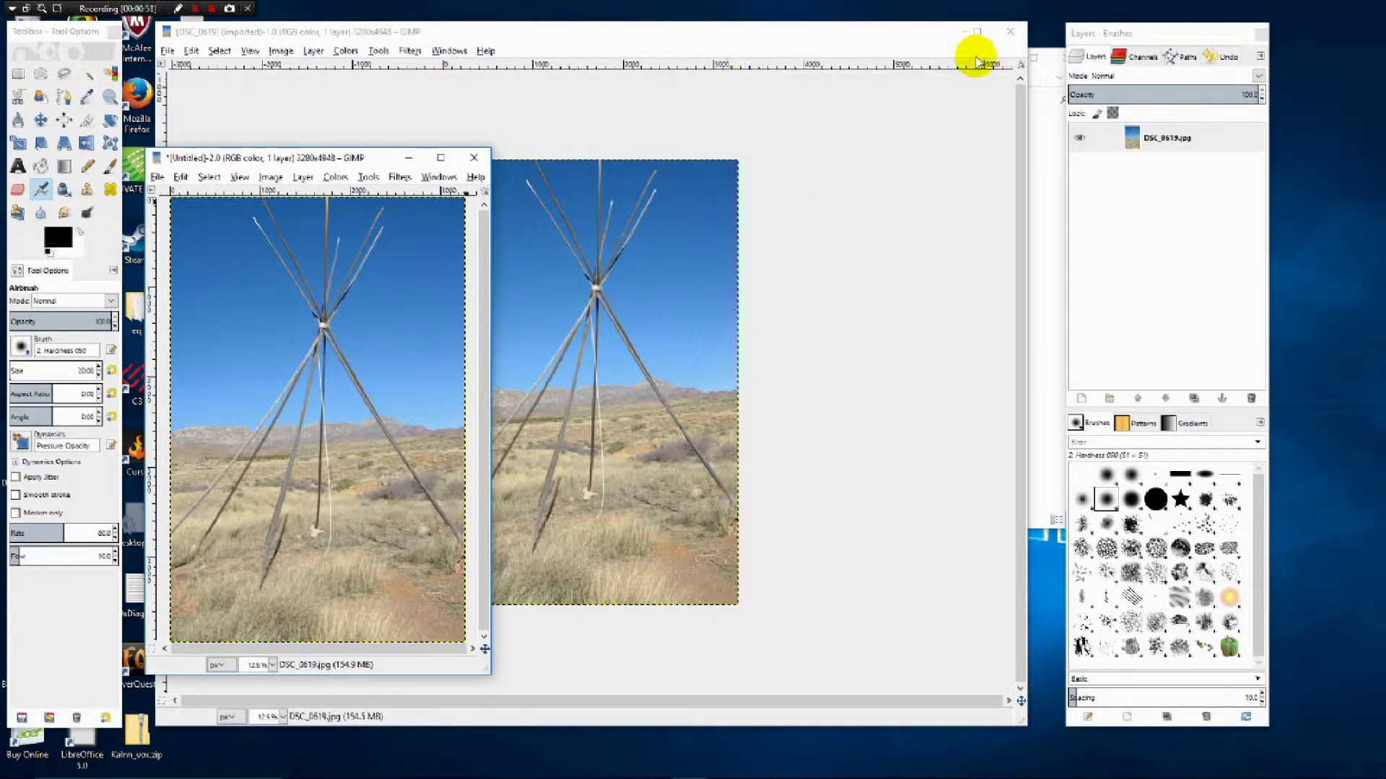
click(1011, 32)
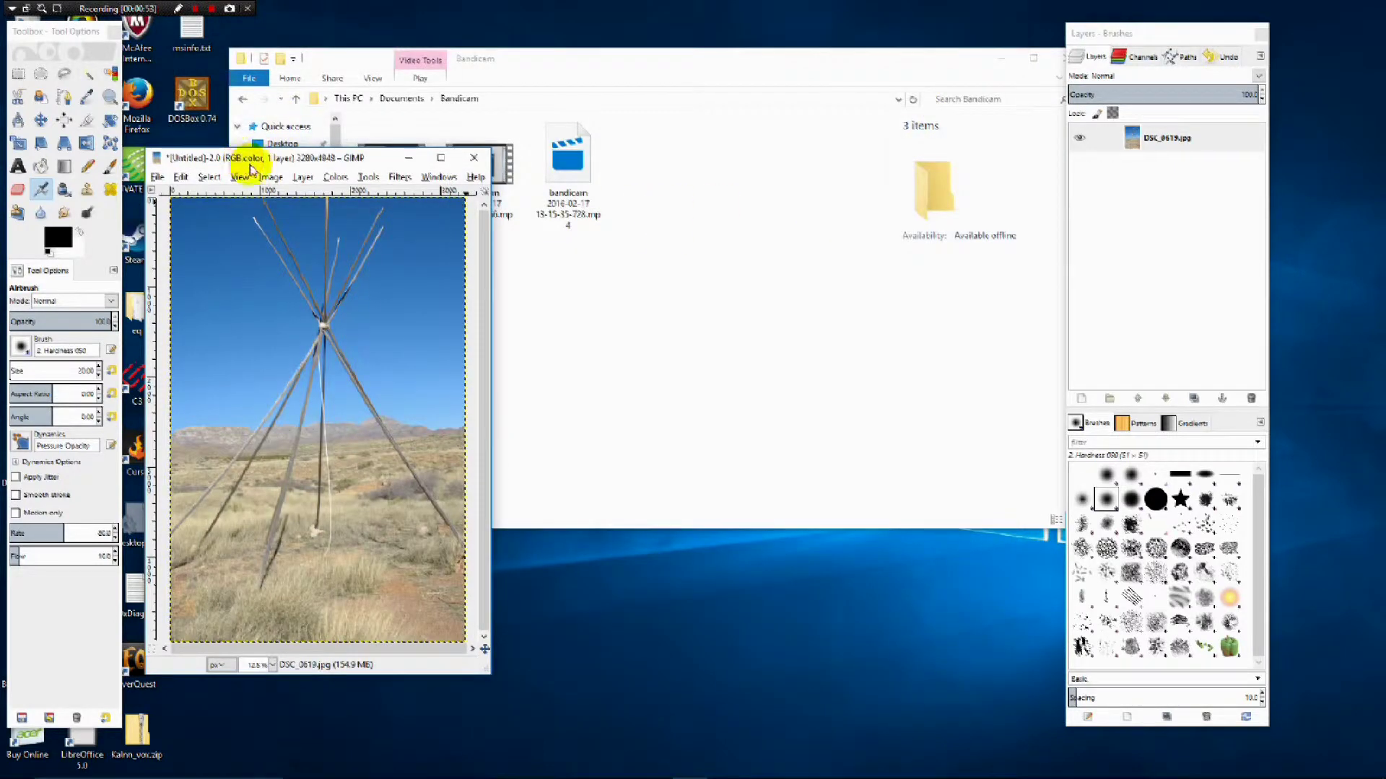
drag(285, 157, 436, 30)
drag(640, 558, 960, 772)
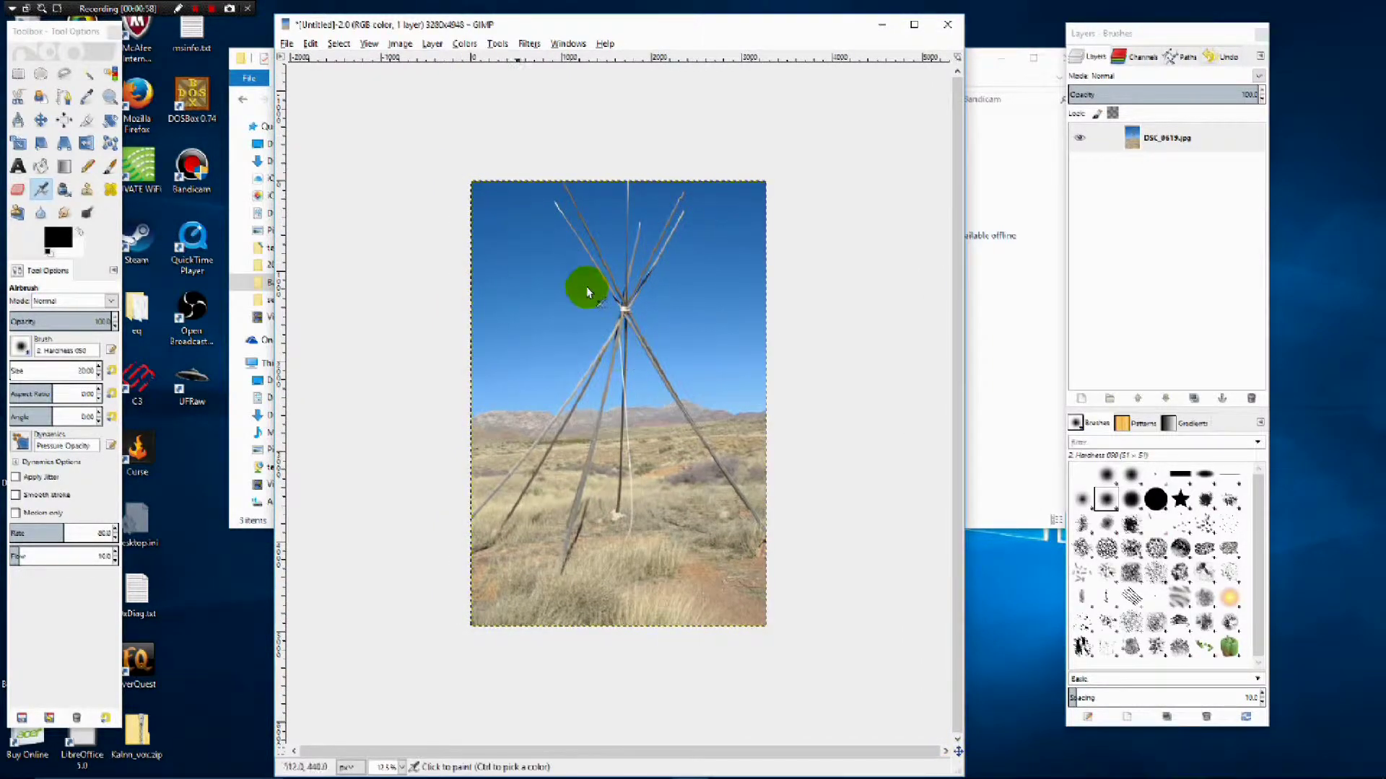
Step: Zoom the photo to fit the window, then shrink-wrap the window around it
click(374, 45)
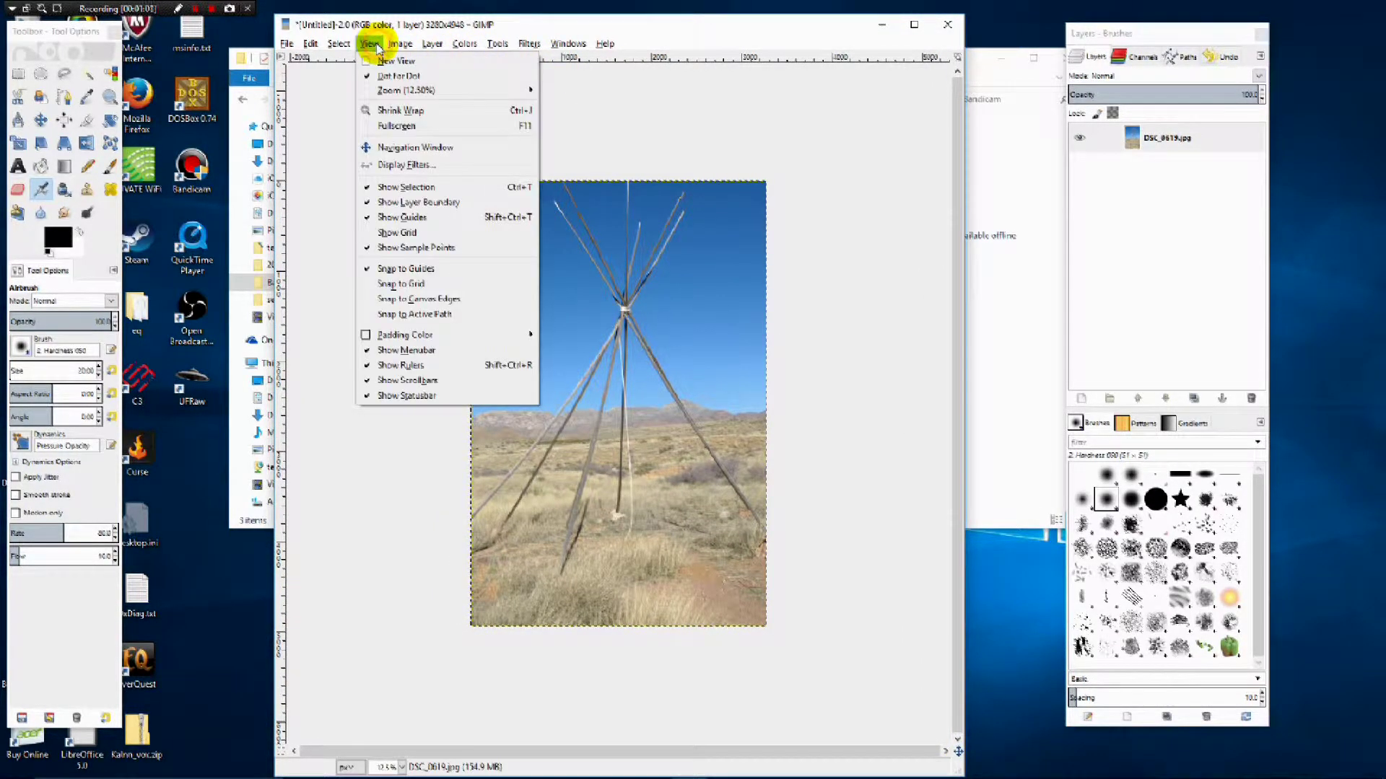
mouse_move(424, 90)
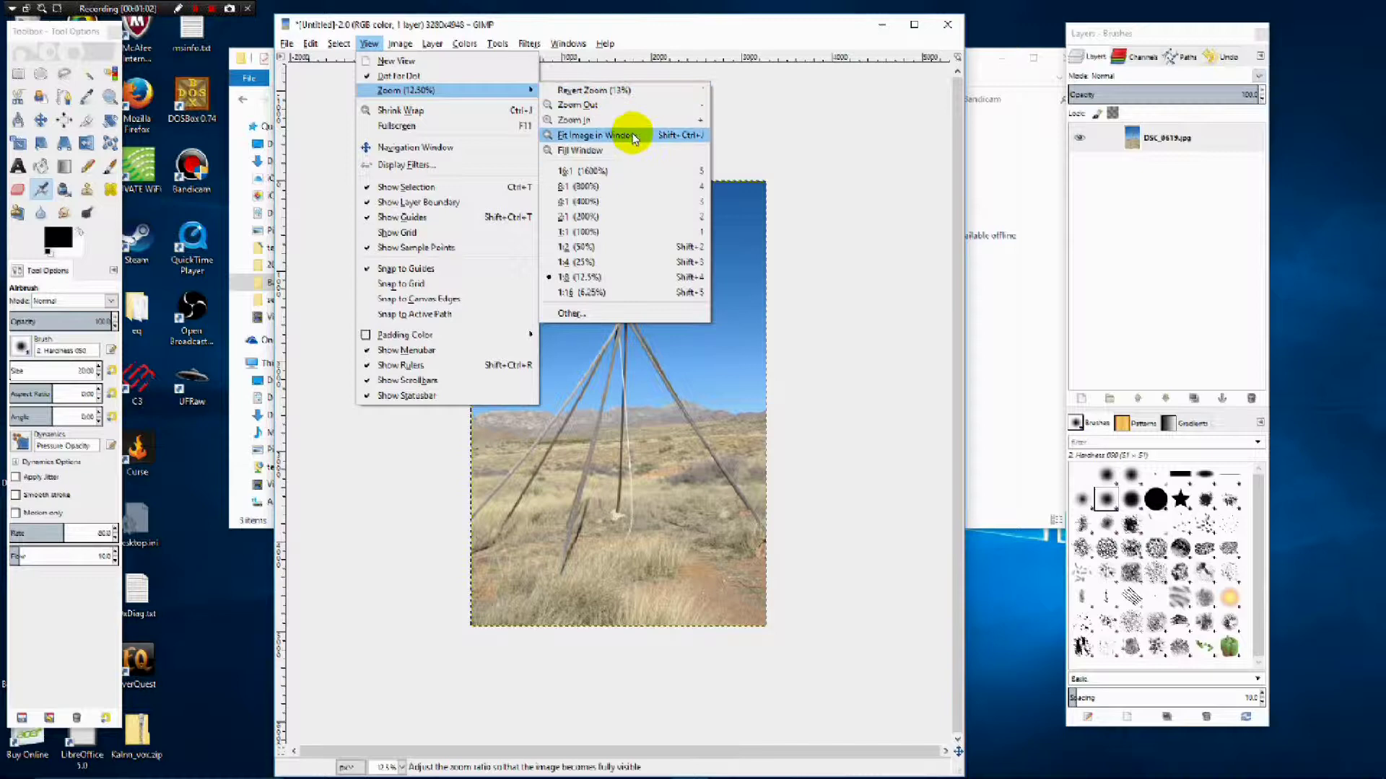
click(642, 138)
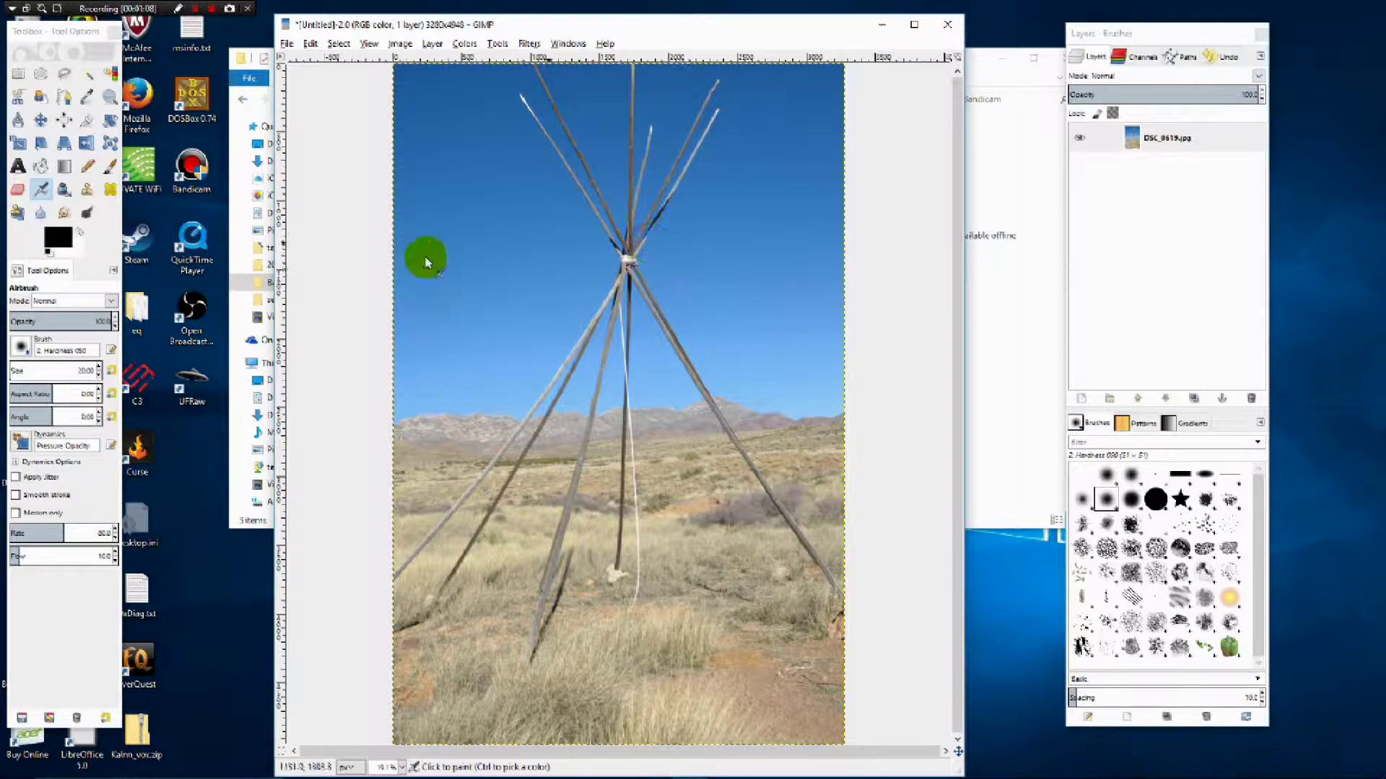
click(369, 44)
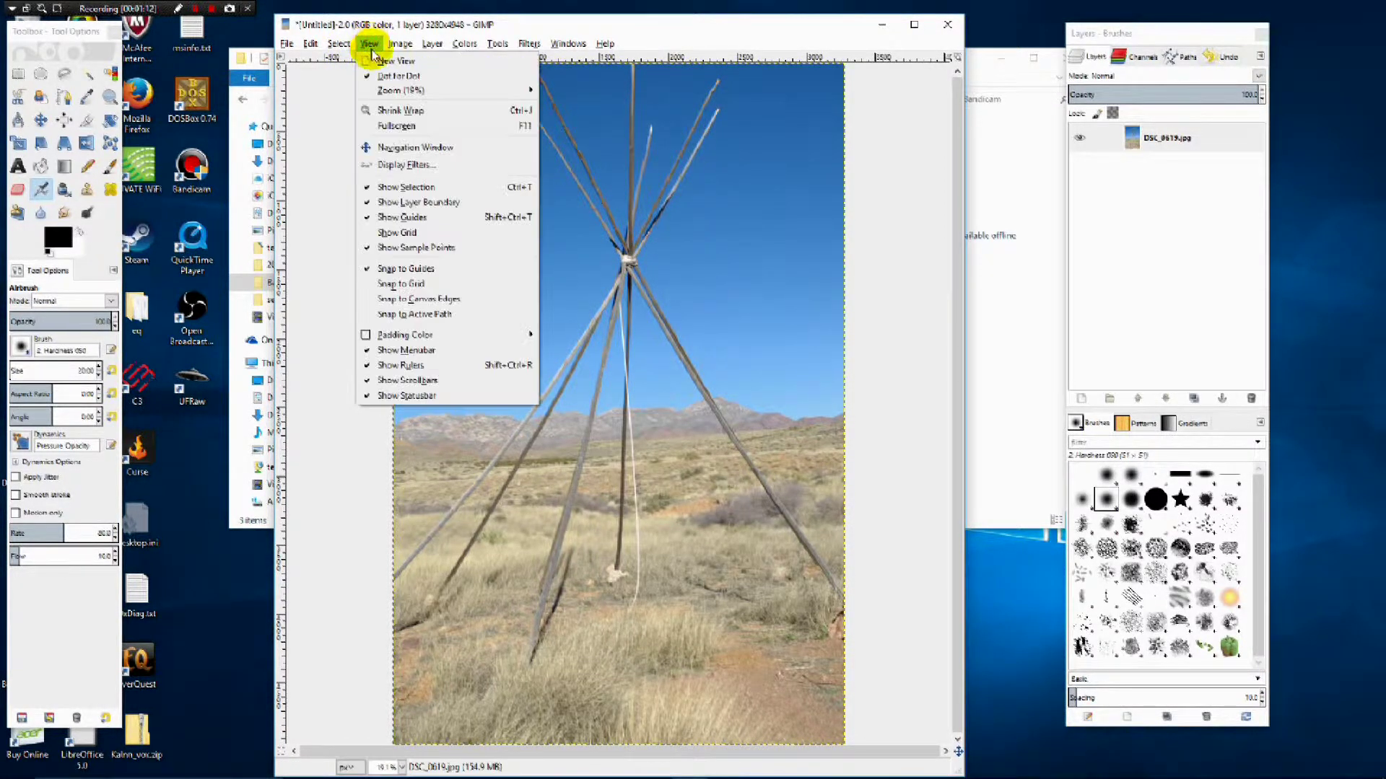
click(468, 116)
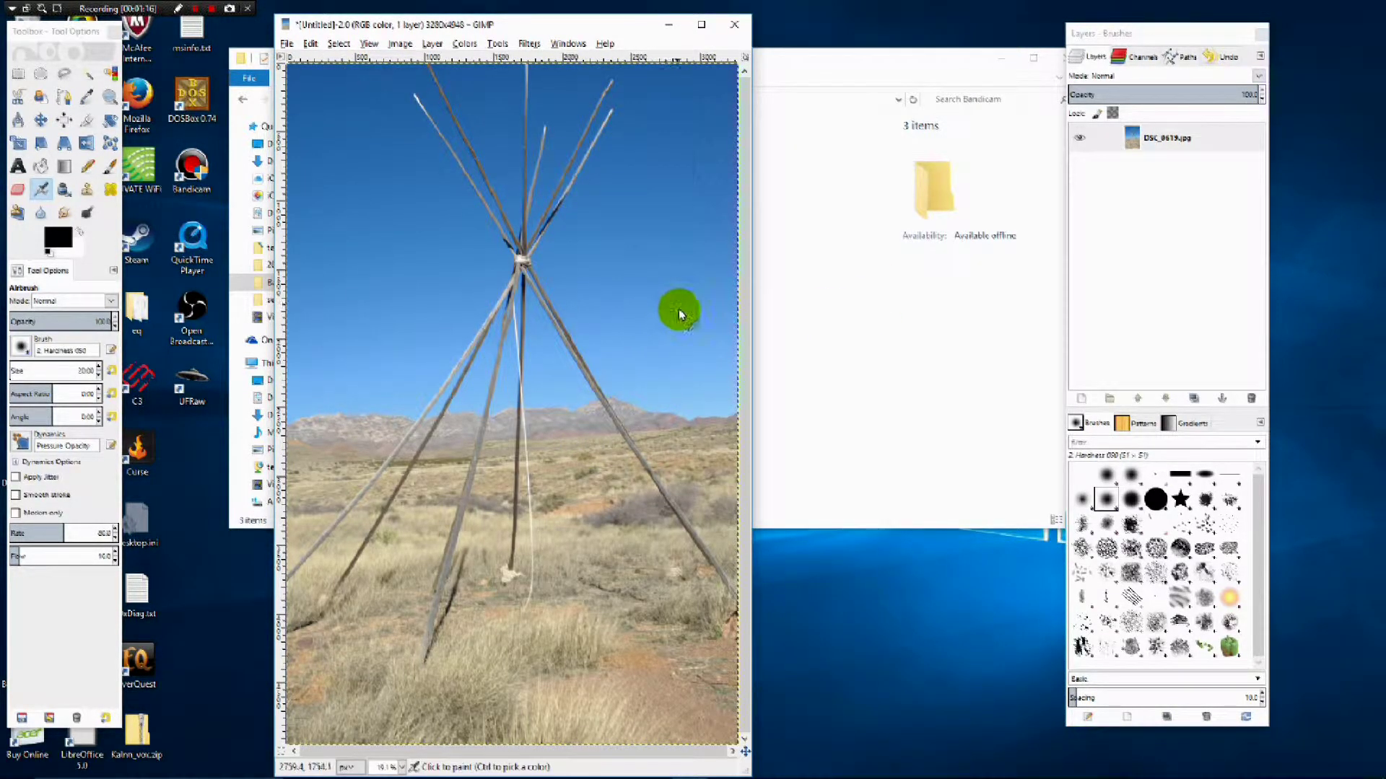
Step: Minimize the Explorer window, nudge the image window up and select the DSC_0619.jpg layer
click(900, 62)
click(996, 59)
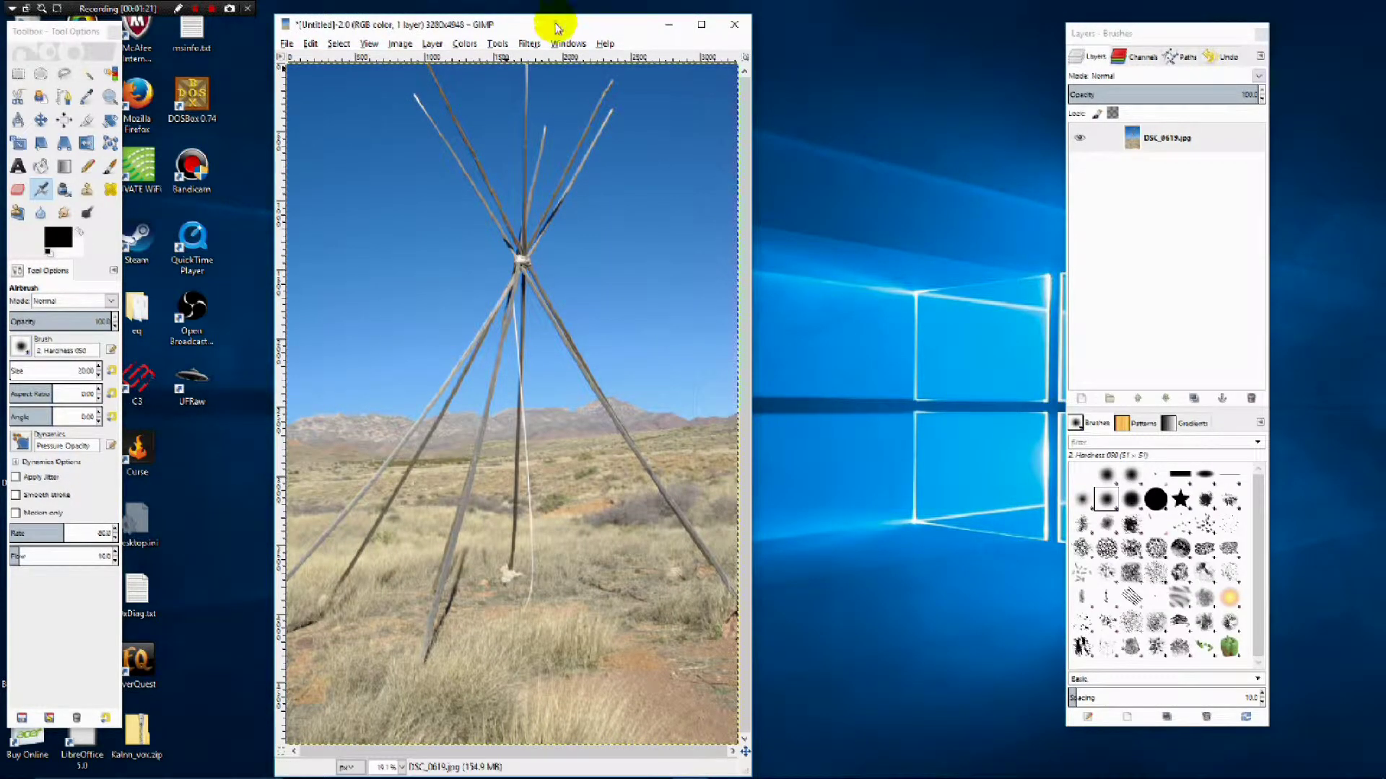
drag(556, 27, 559, 17)
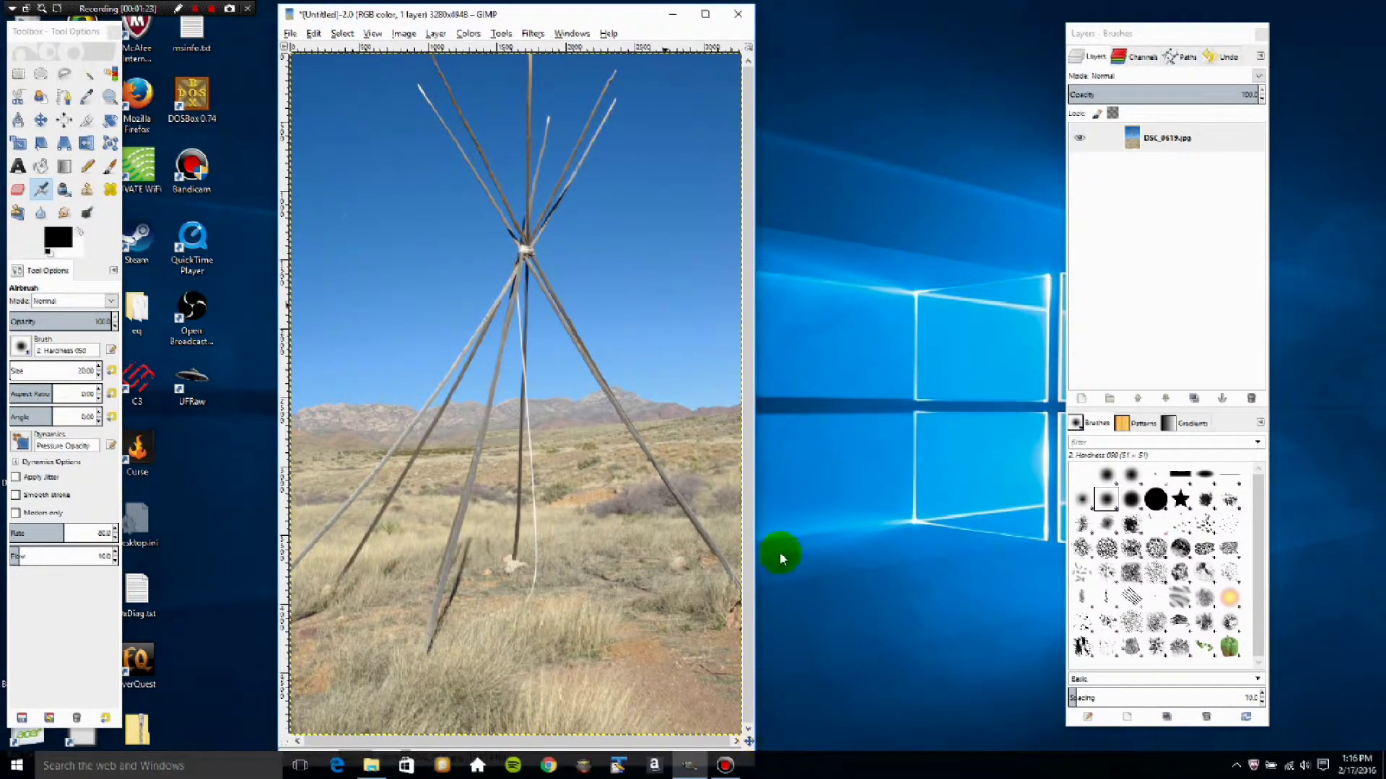
click(1217, 141)
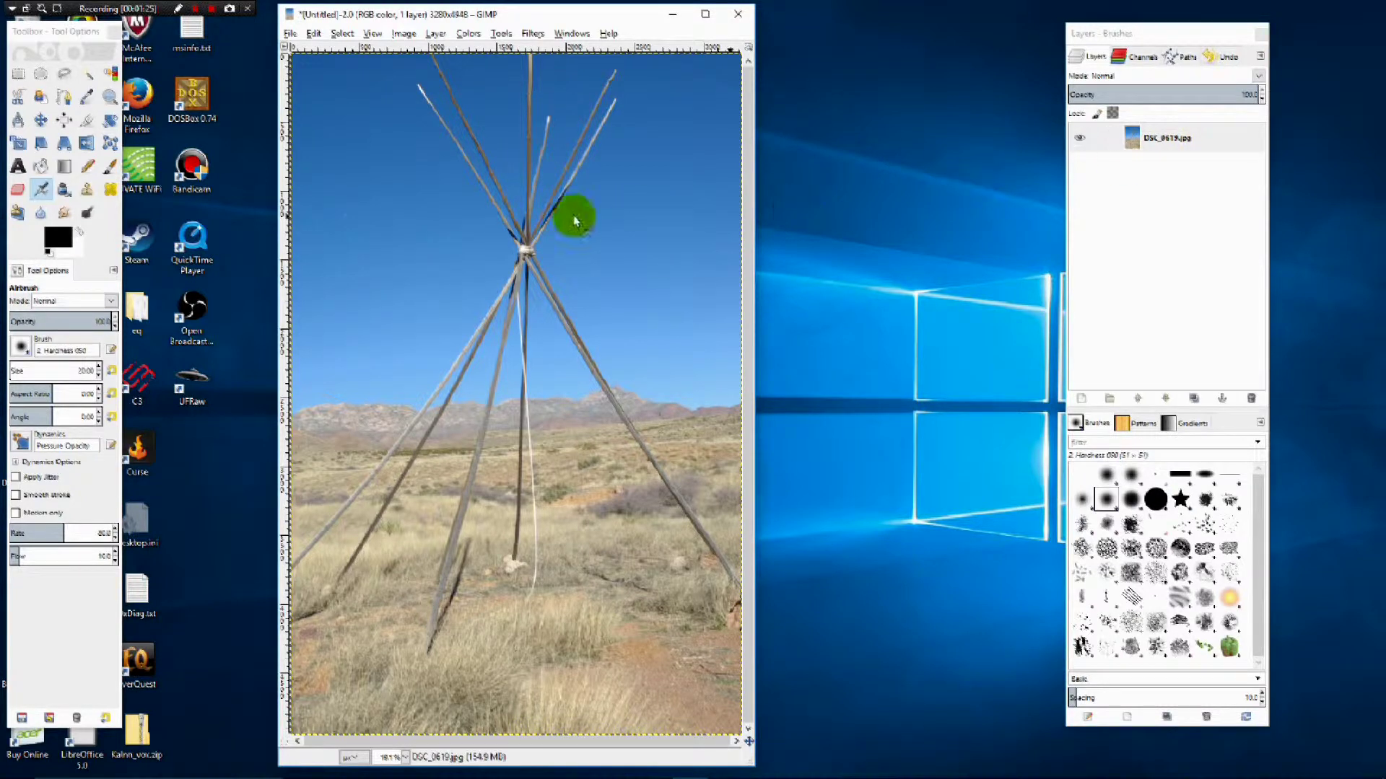
click(290, 33)
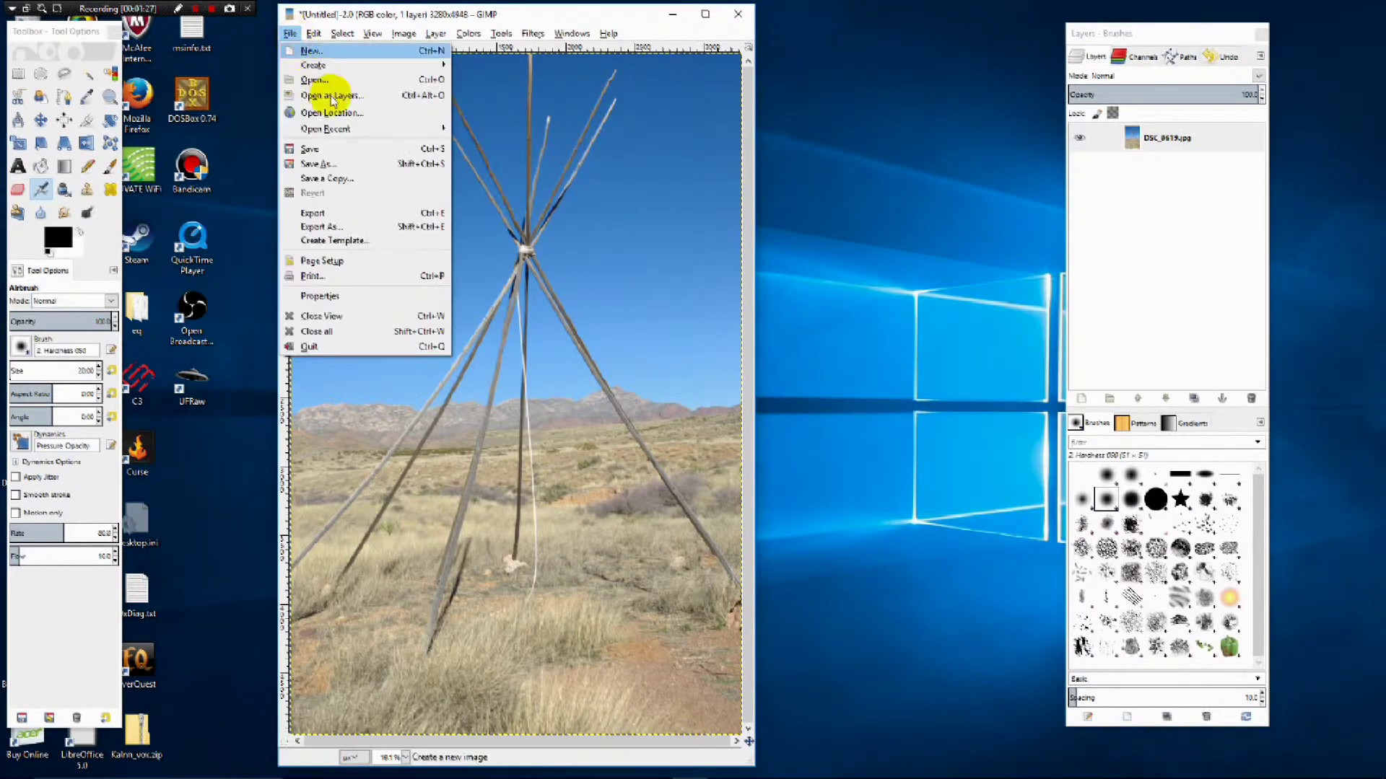
Step: Save the image as DSC_0619.xcf in Pictures/2016-02/xcf, replacing the existing file
click(372, 151)
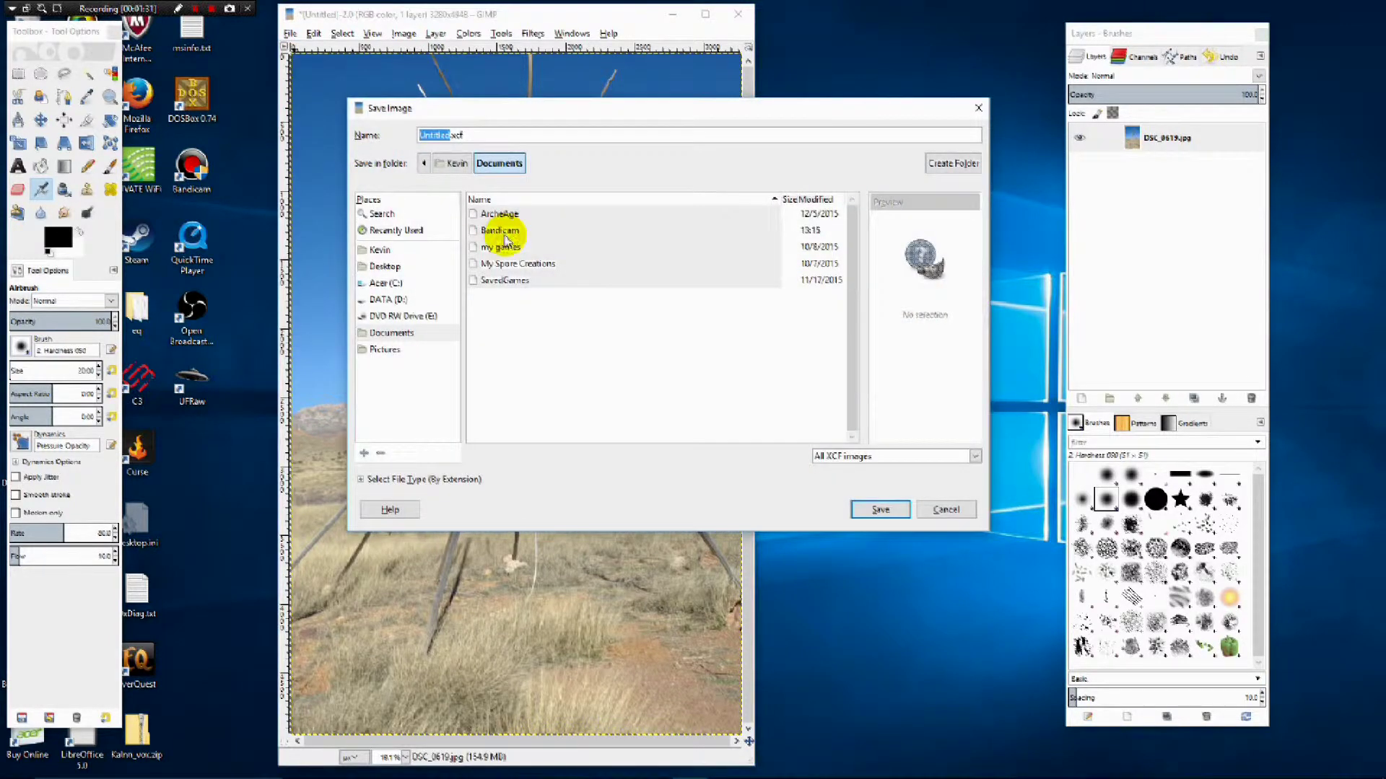
click(392, 348)
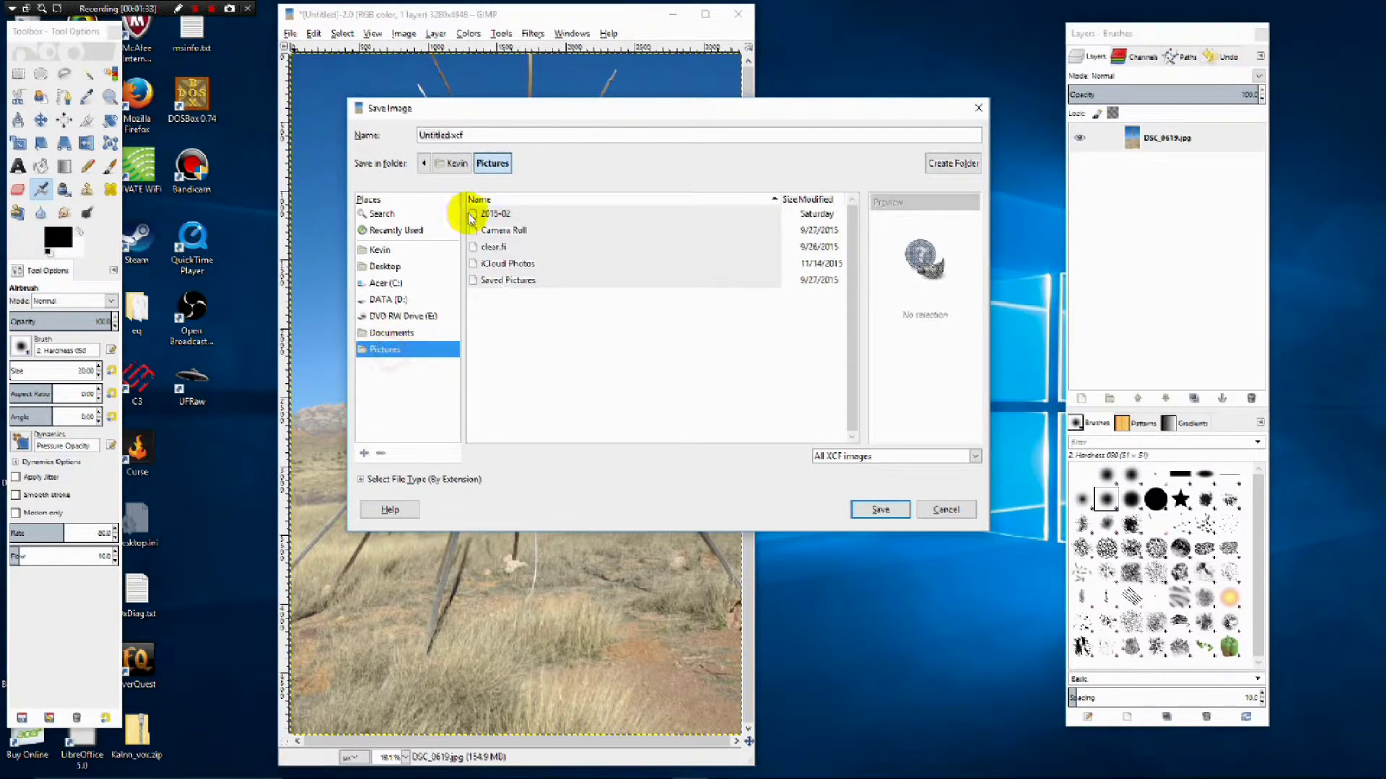
double_click(505, 213)
double_click(487, 248)
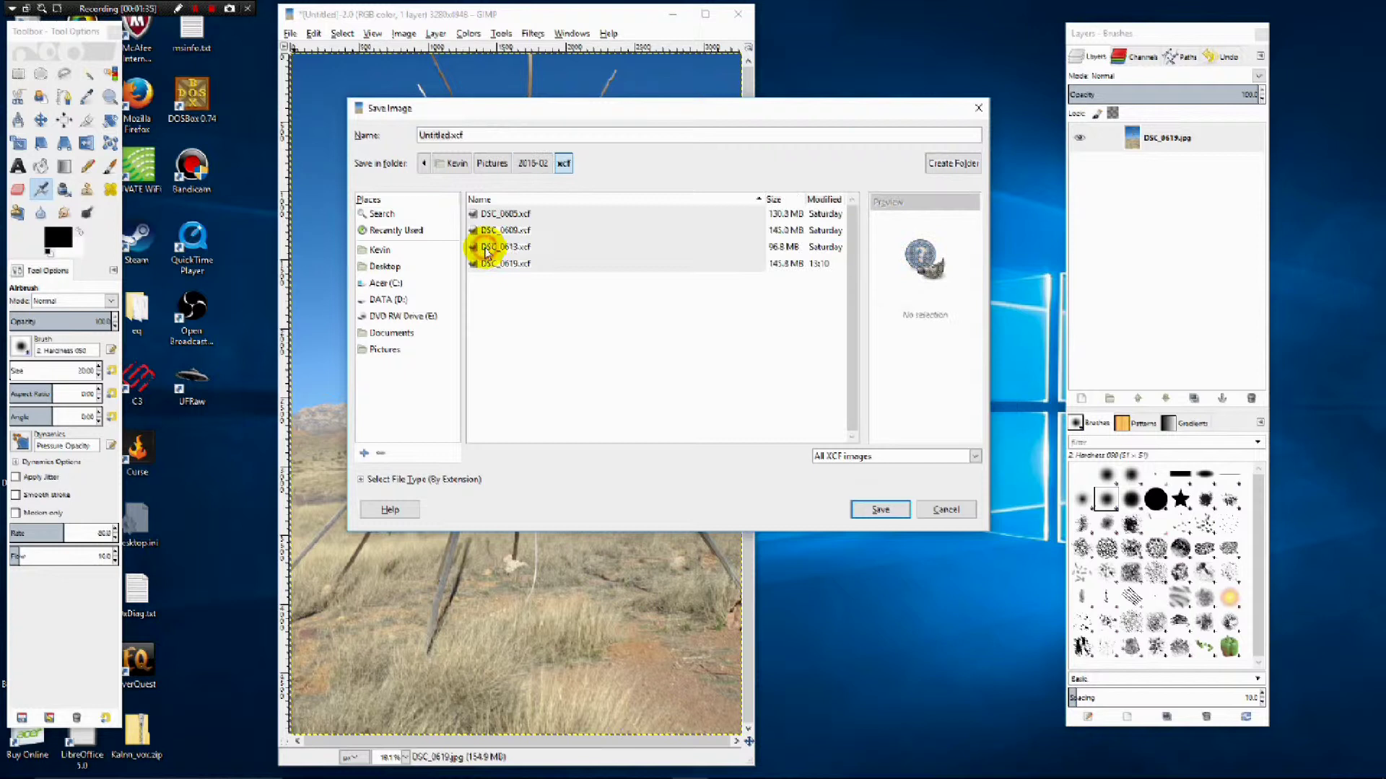
click(503, 262)
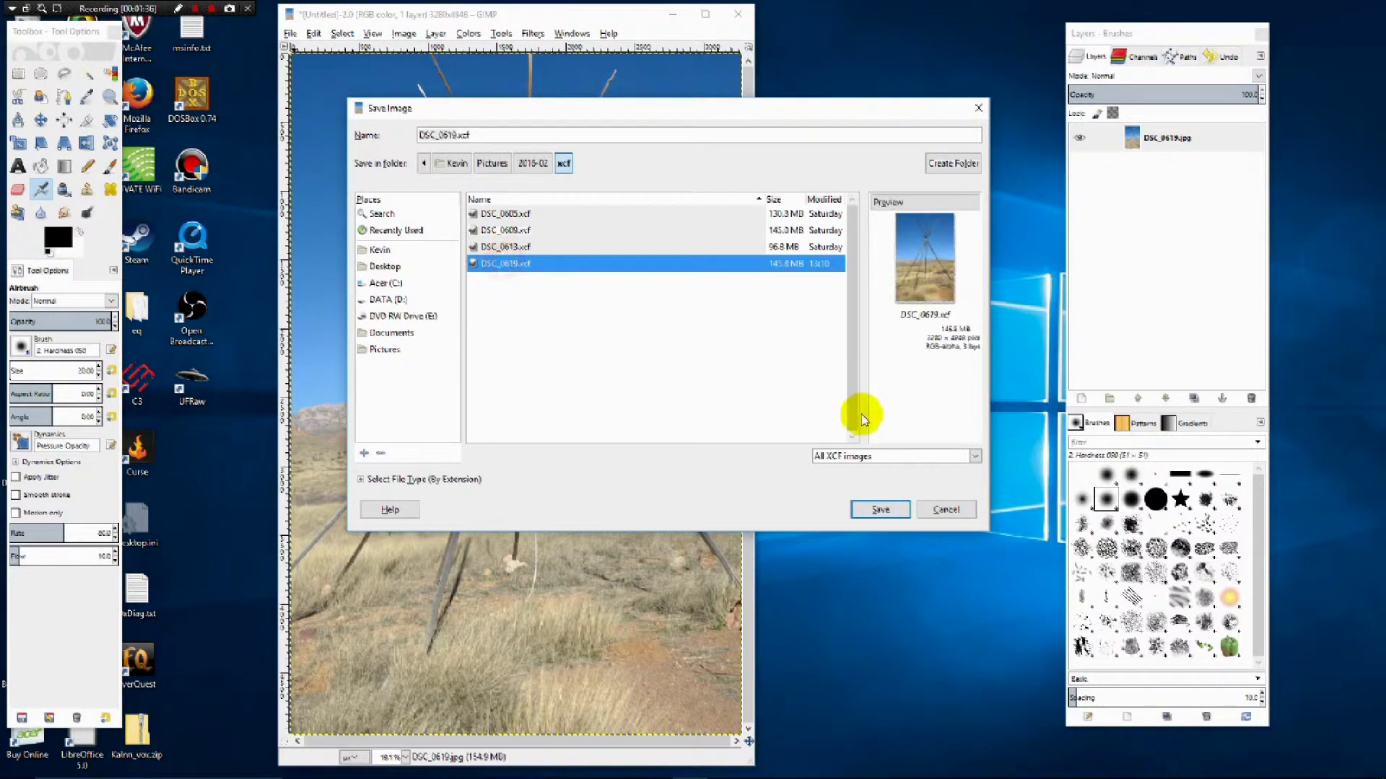
click(873, 512)
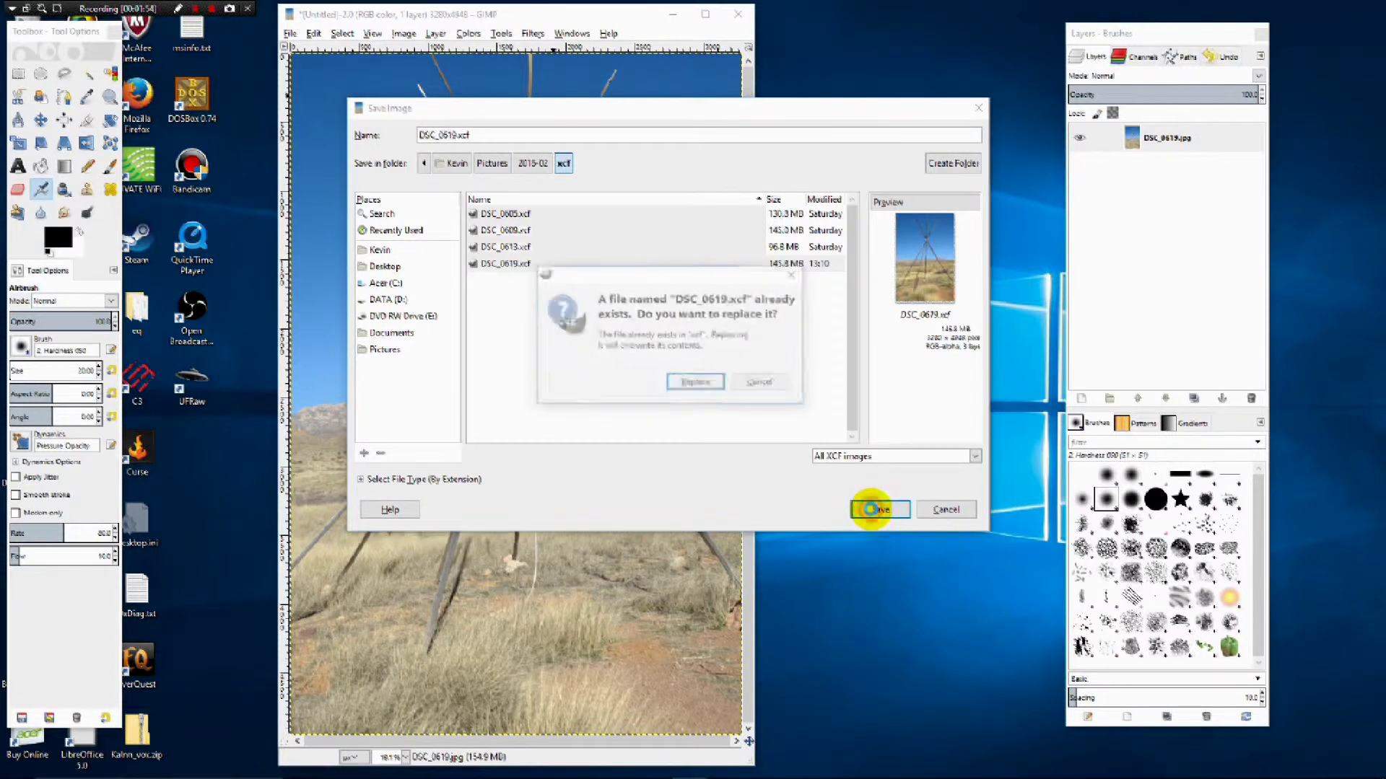
click(697, 384)
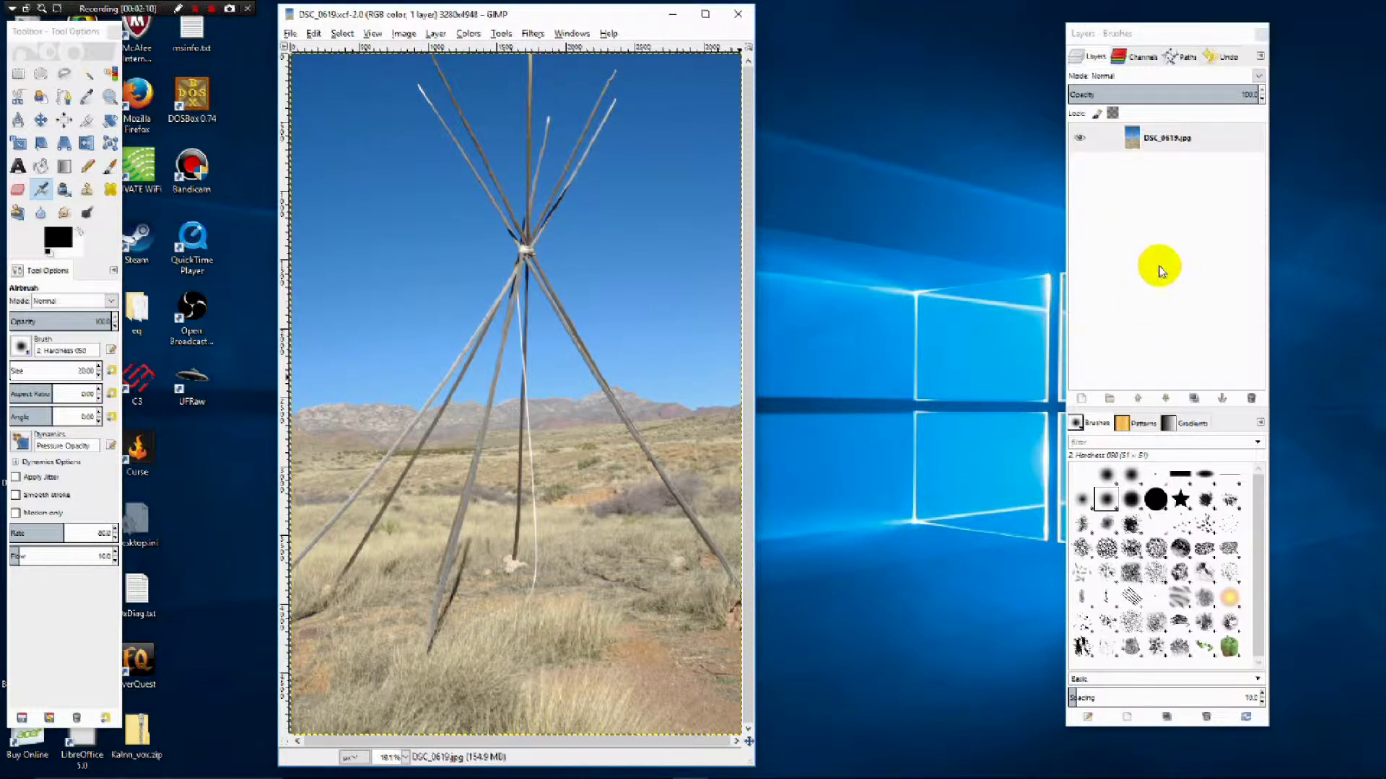
Step: Duplicate the DSC_0619.jpg layer and rename the copy Curves
click(1184, 145)
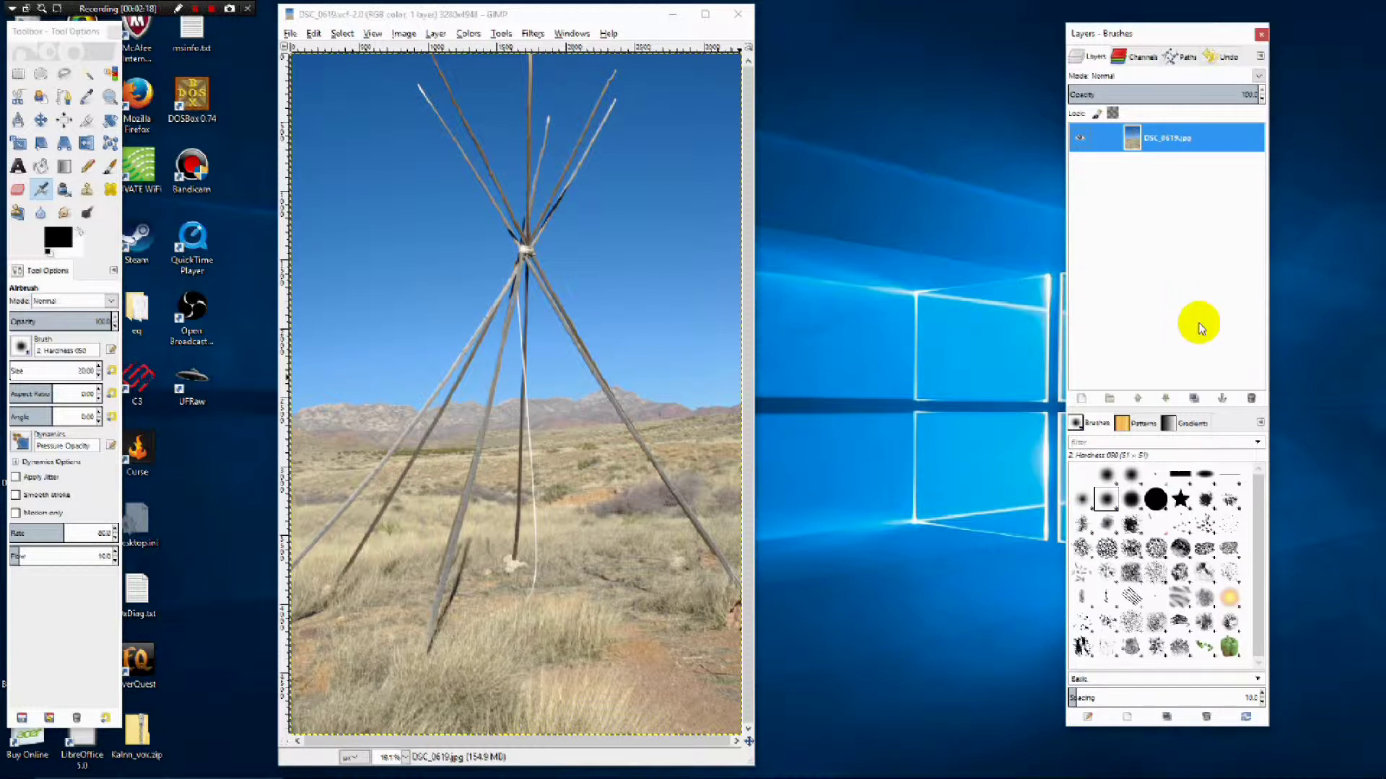
click(1195, 399)
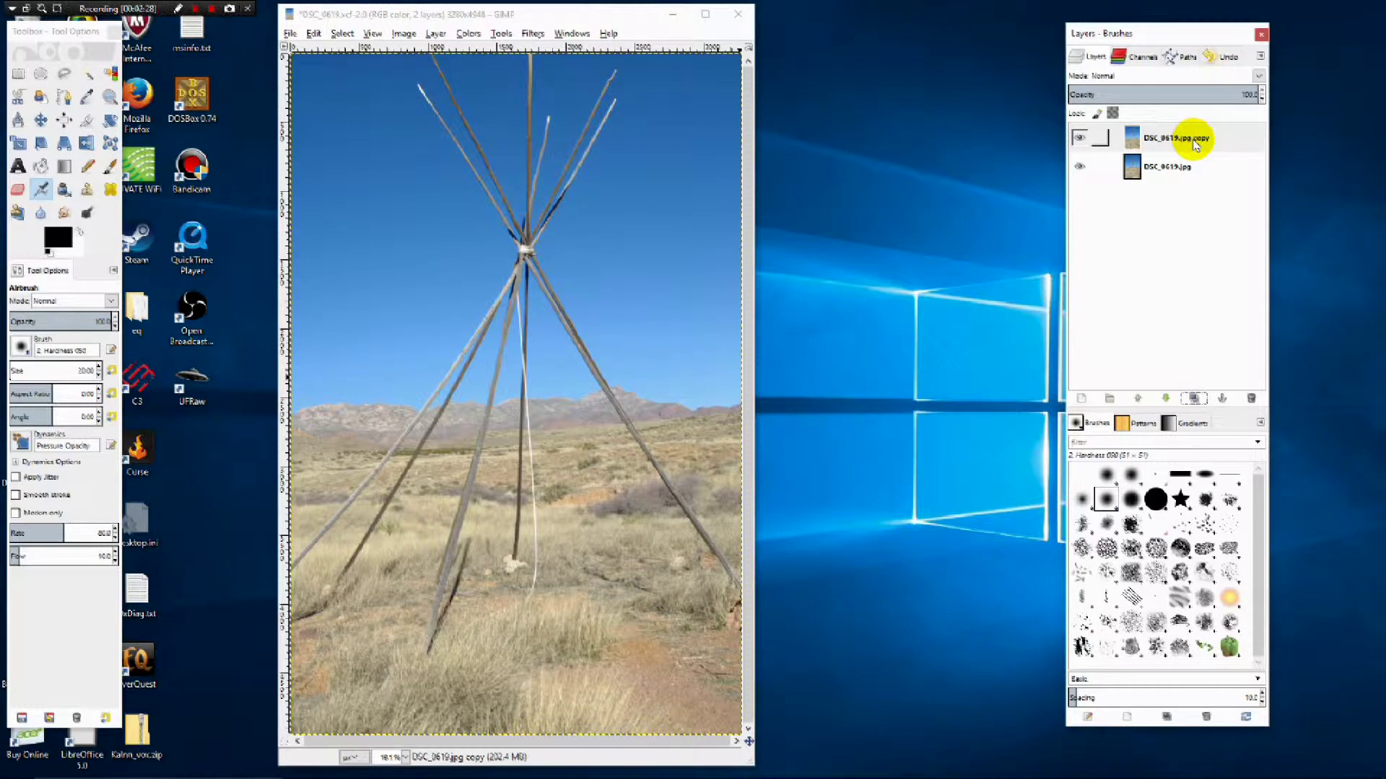
double_click(1195, 138)
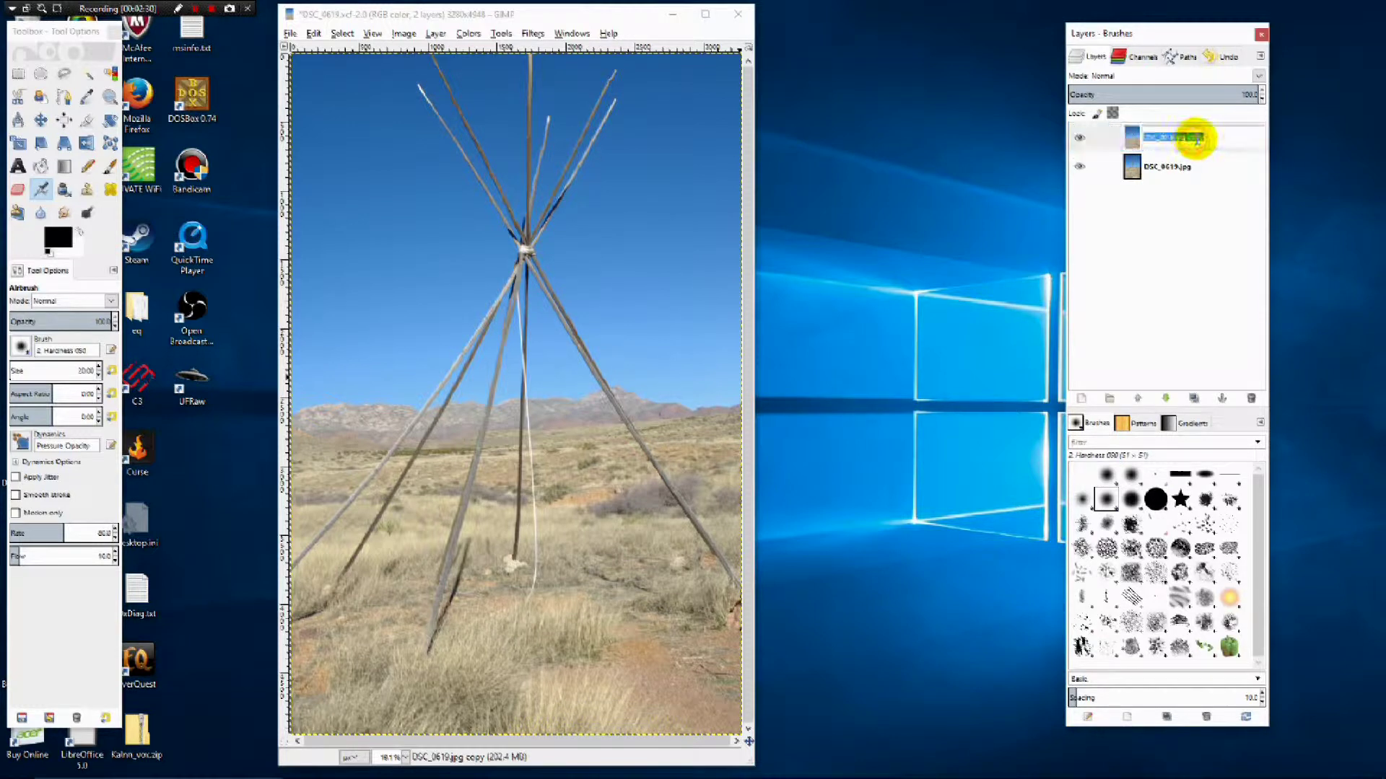
text(Curves)
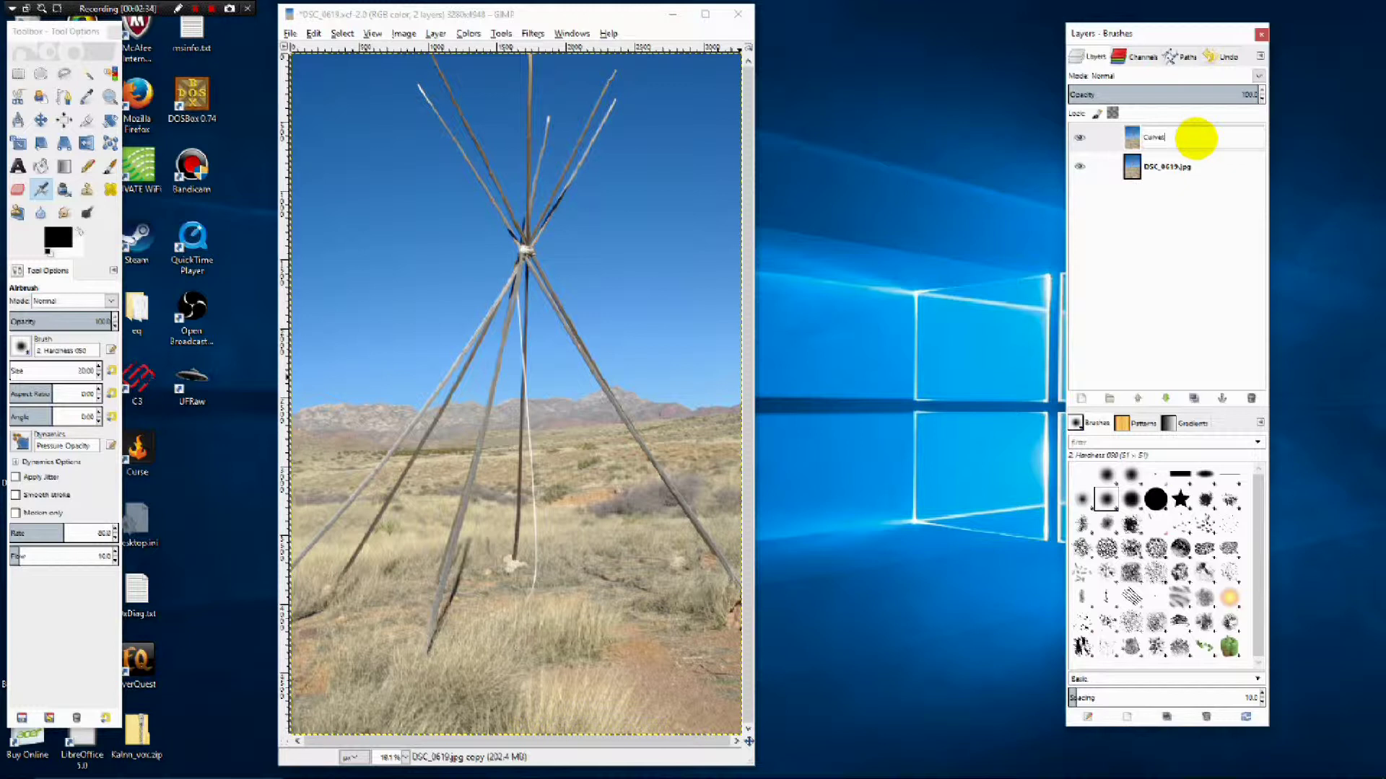
key(Return)
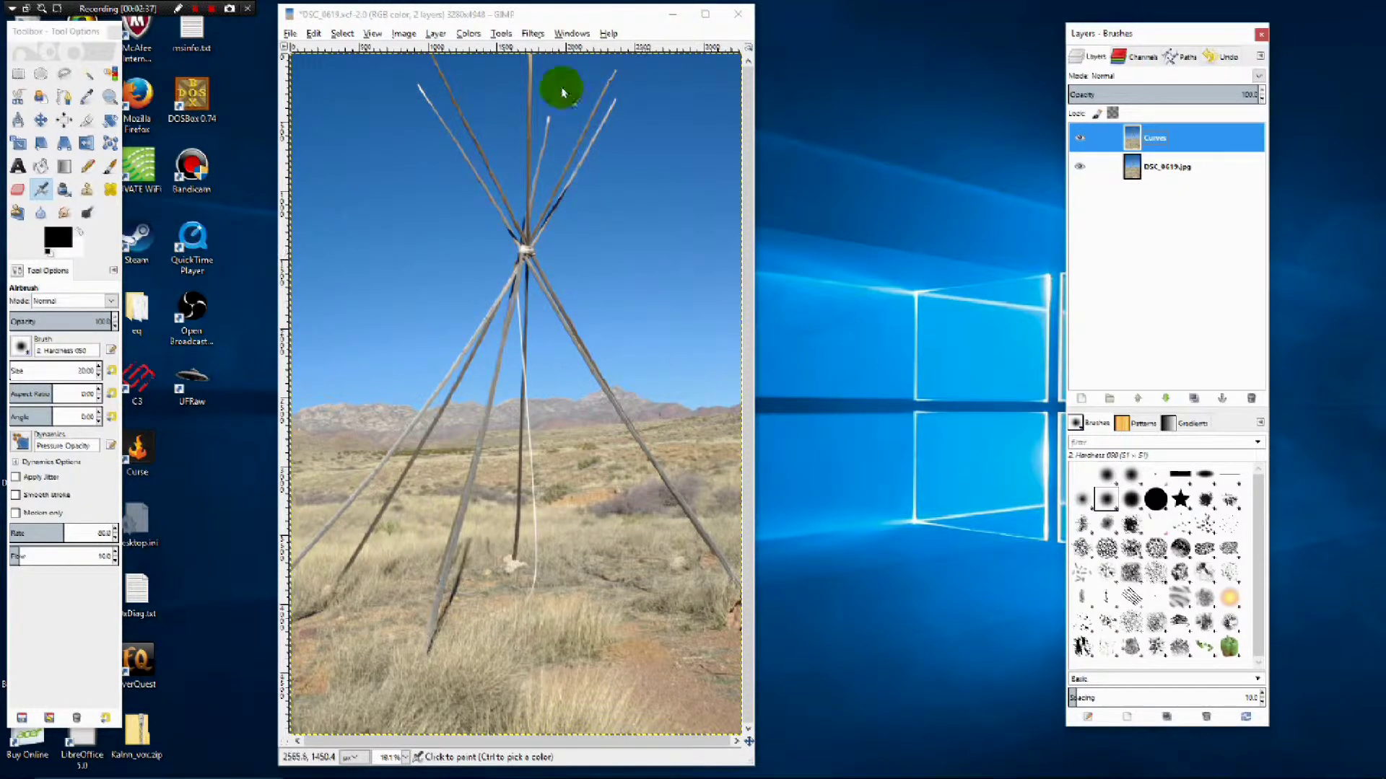
click(519, 16)
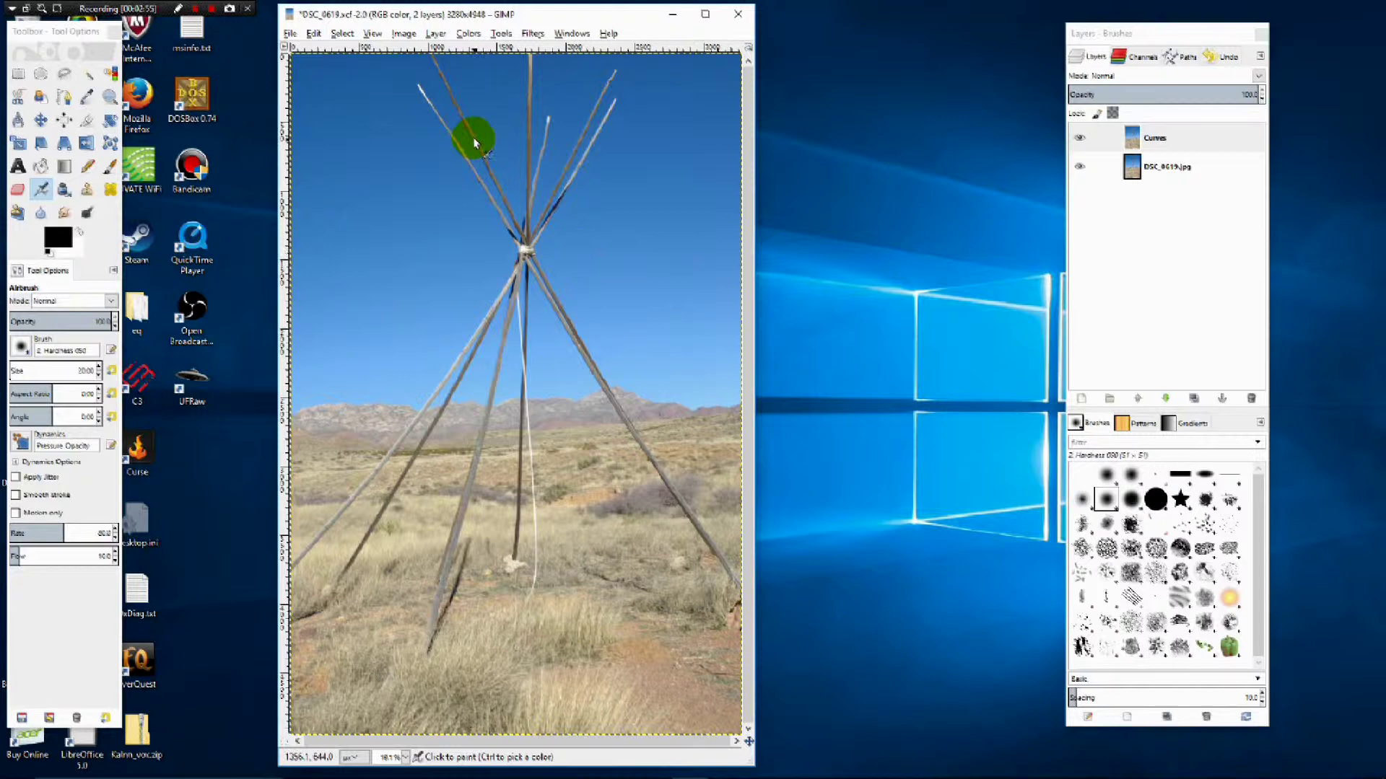
Step: In Curves, add shadow, midtone and highlight points and drag them into an S-curve
click(468, 33)
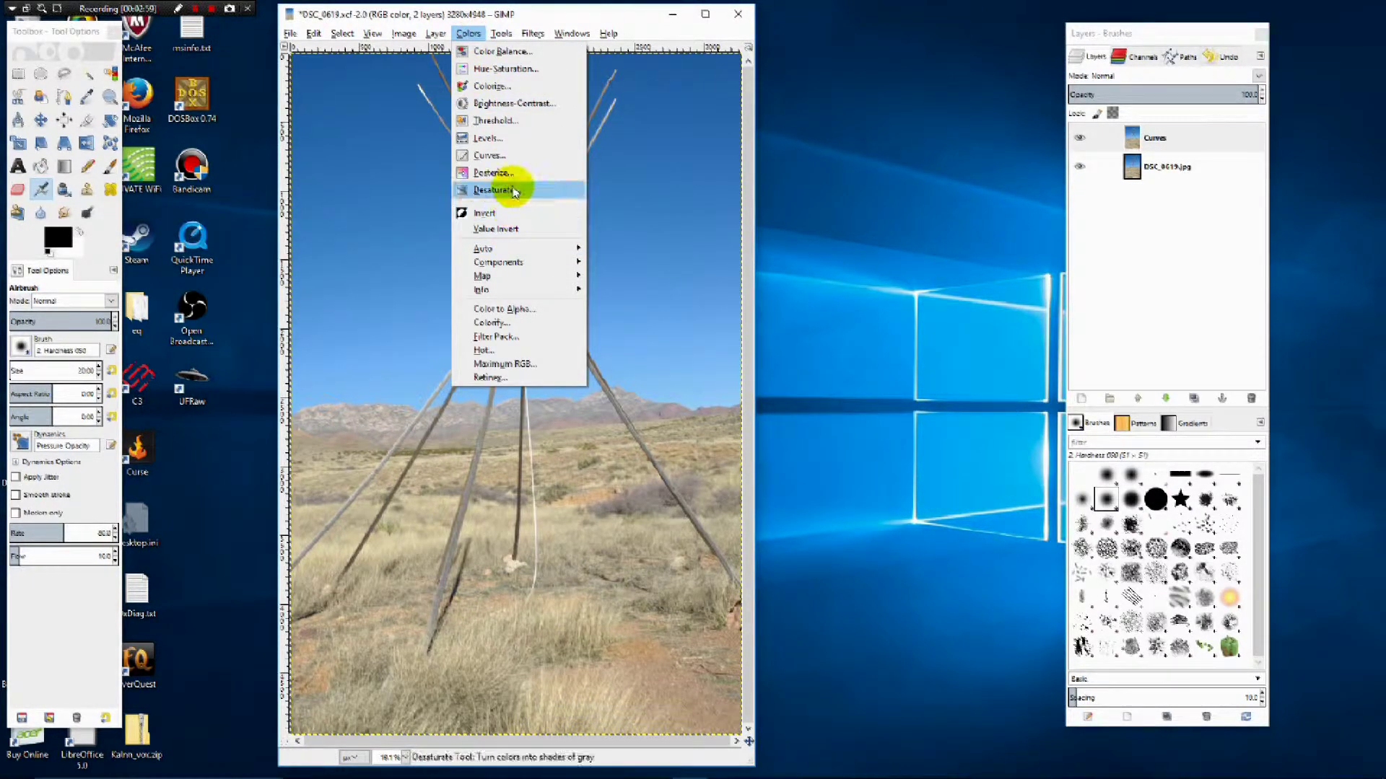
click(506, 155)
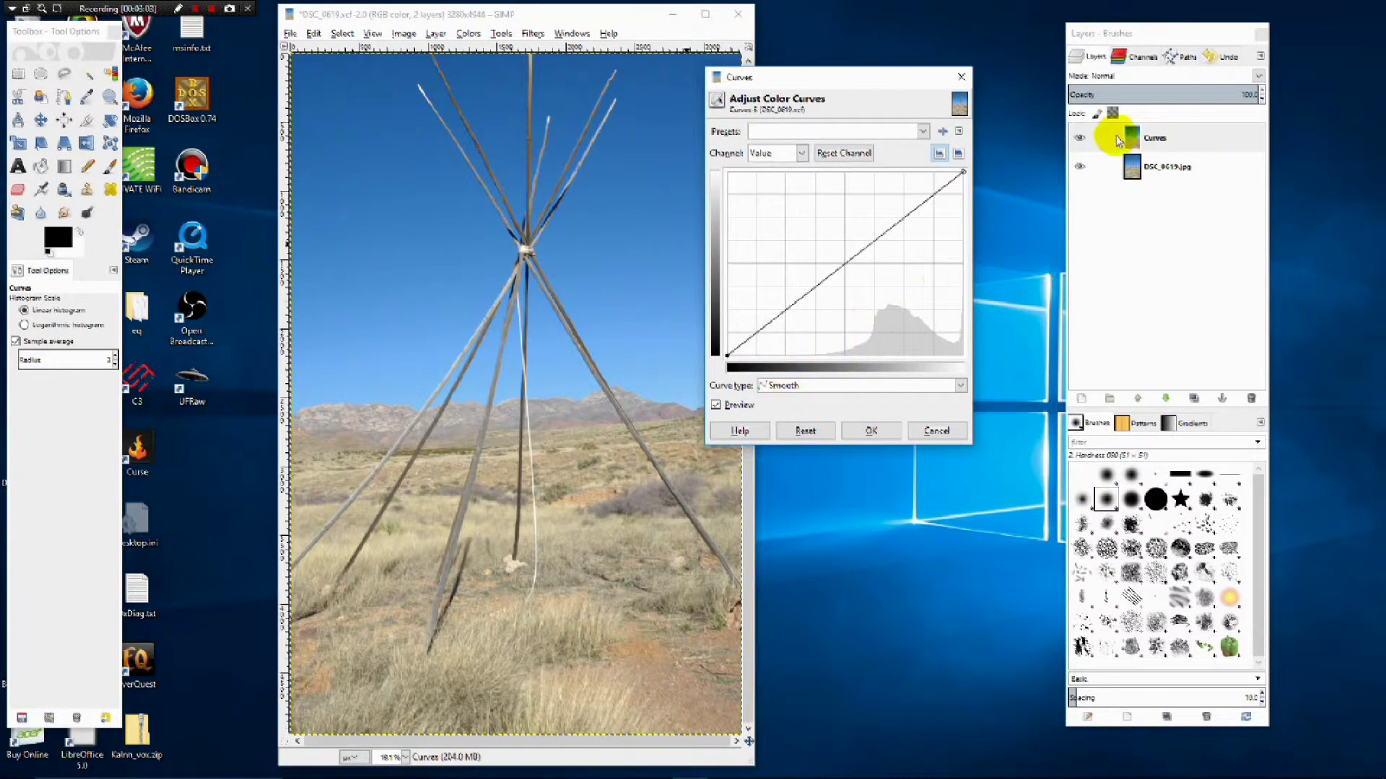
click(766, 326)
click(842, 269)
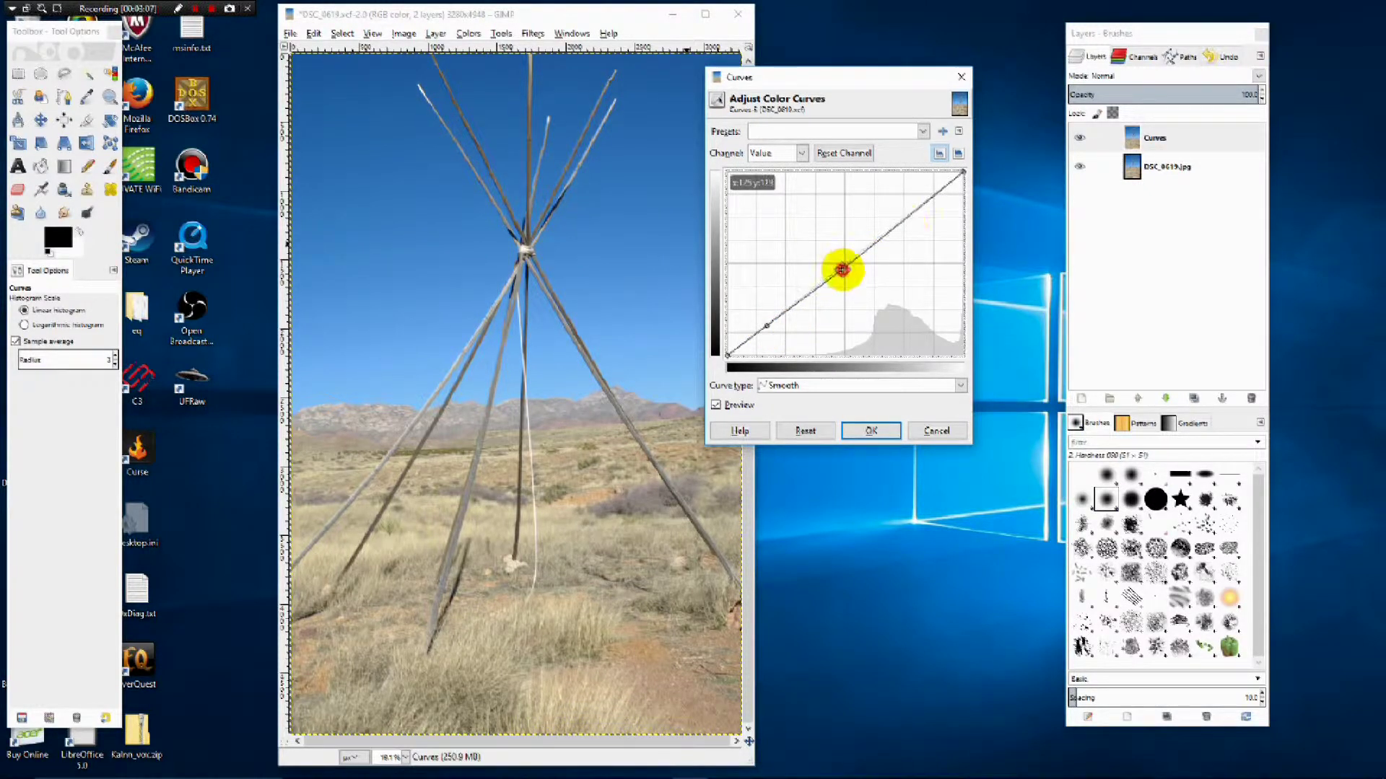
click(928, 201)
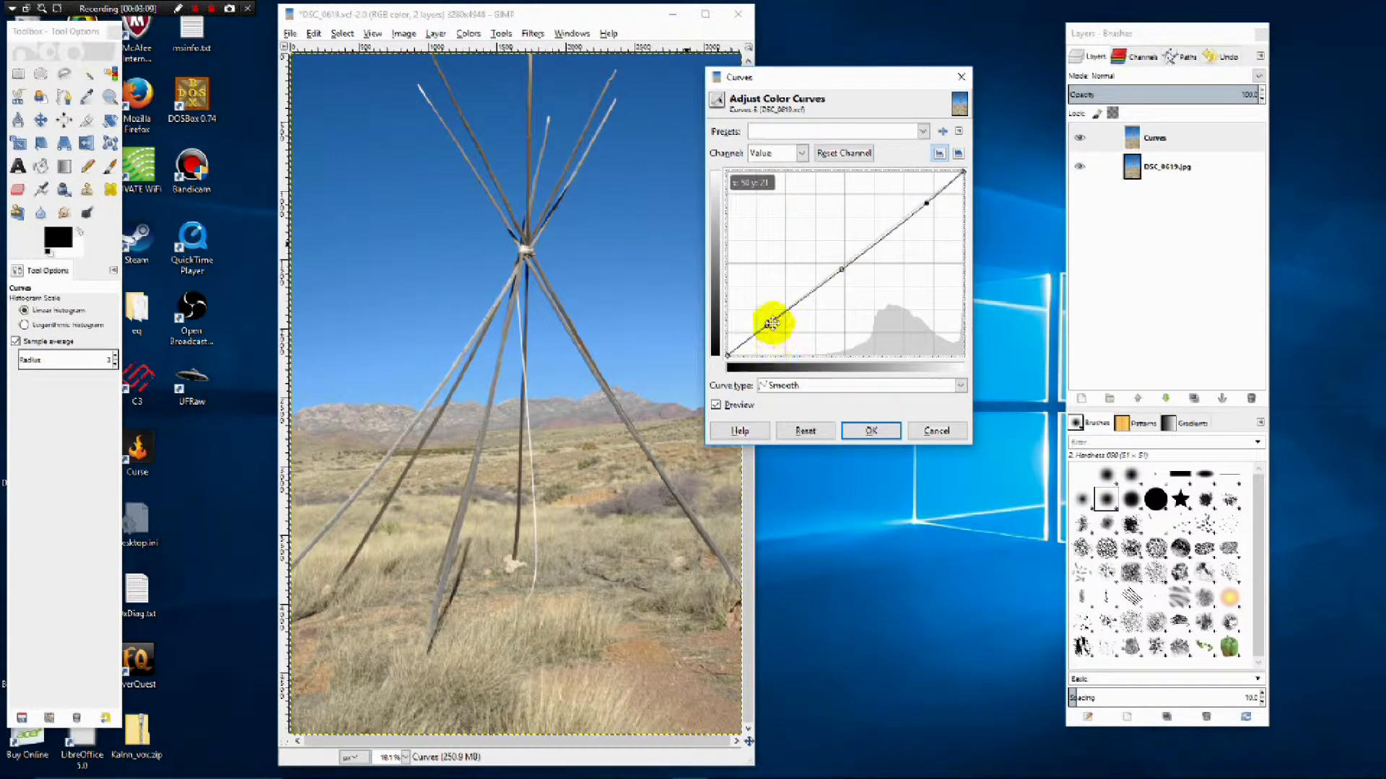
drag(767, 325, 778, 338)
drag(839, 269, 880, 259)
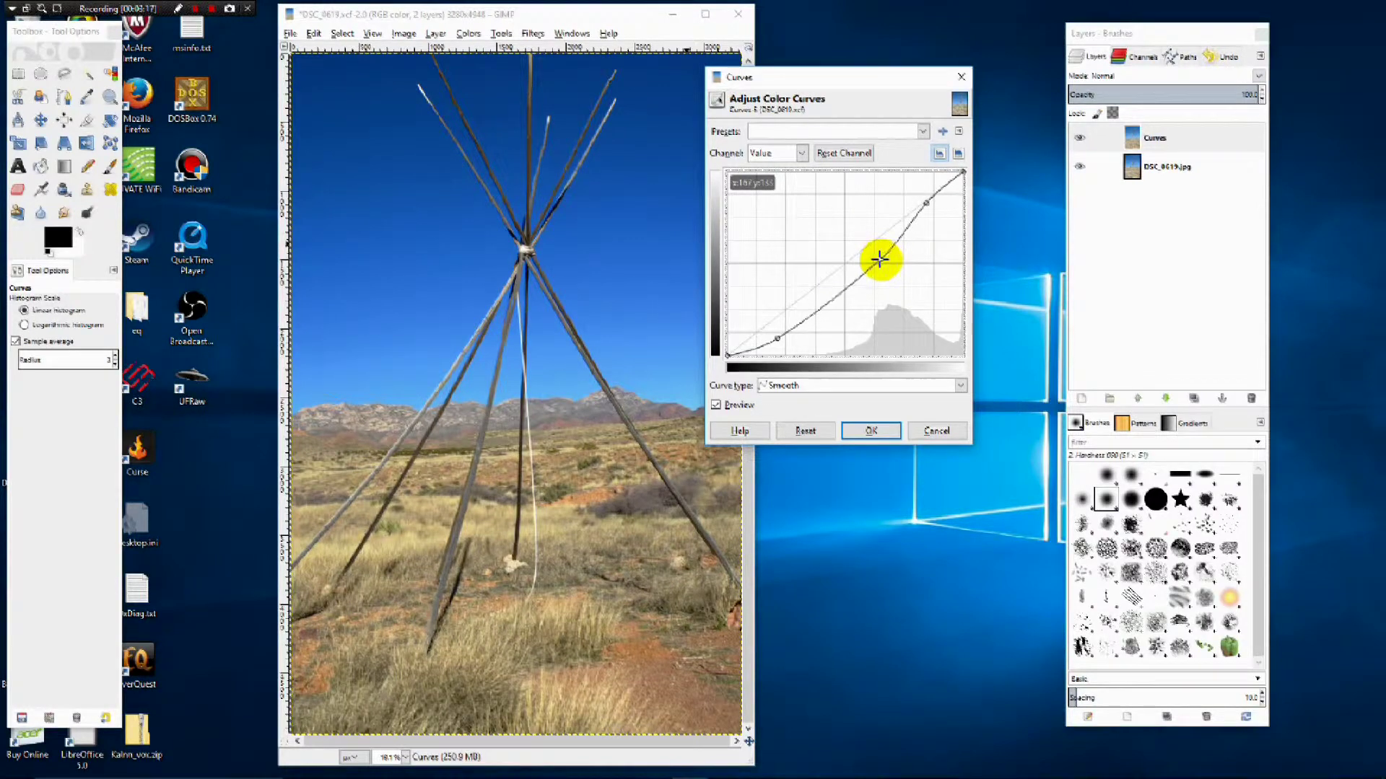
drag(921, 204, 919, 192)
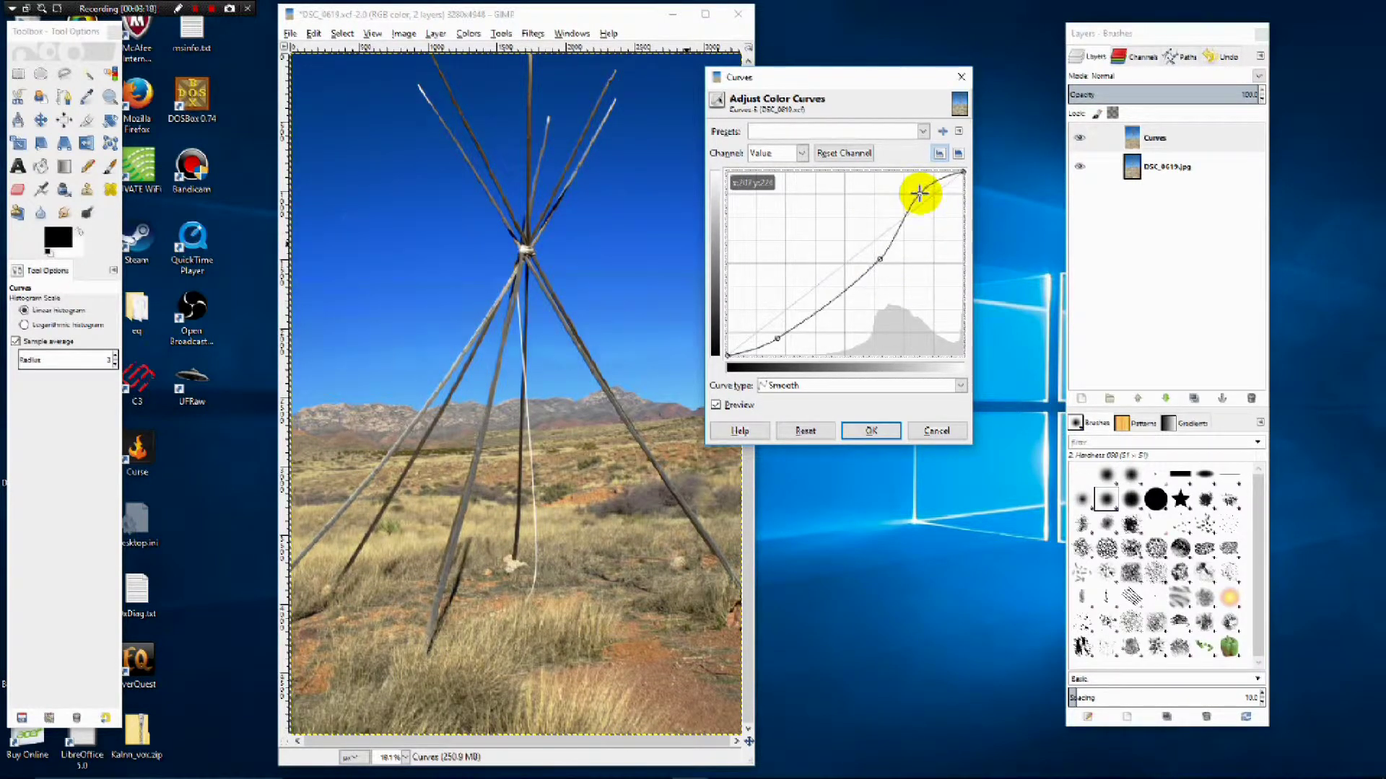
Step: Fine-tune the midtone and highlight points against ground tones and apply the curve
drag(918, 192, 919, 193)
drag(880, 258, 873, 252)
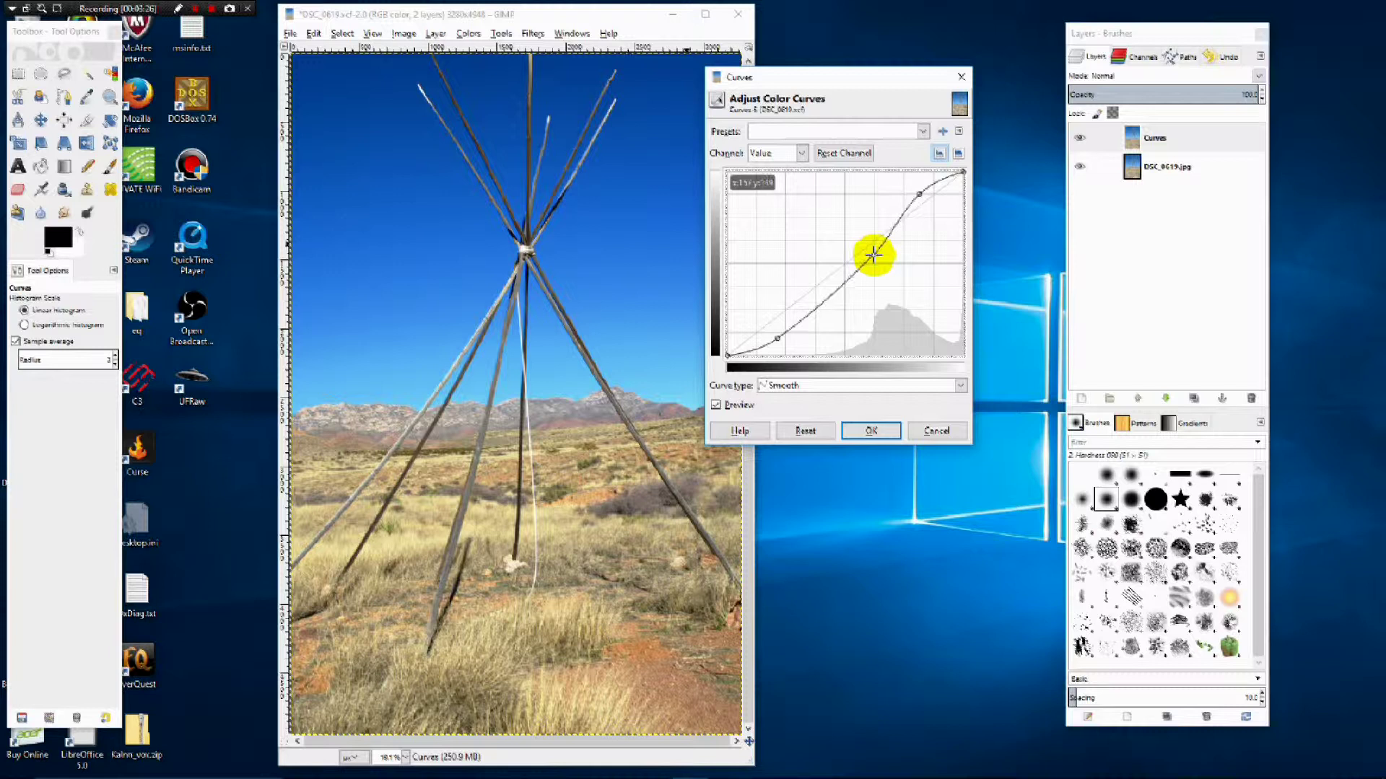
drag(873, 254, 873, 255)
drag(917, 192, 917, 192)
click(630, 612)
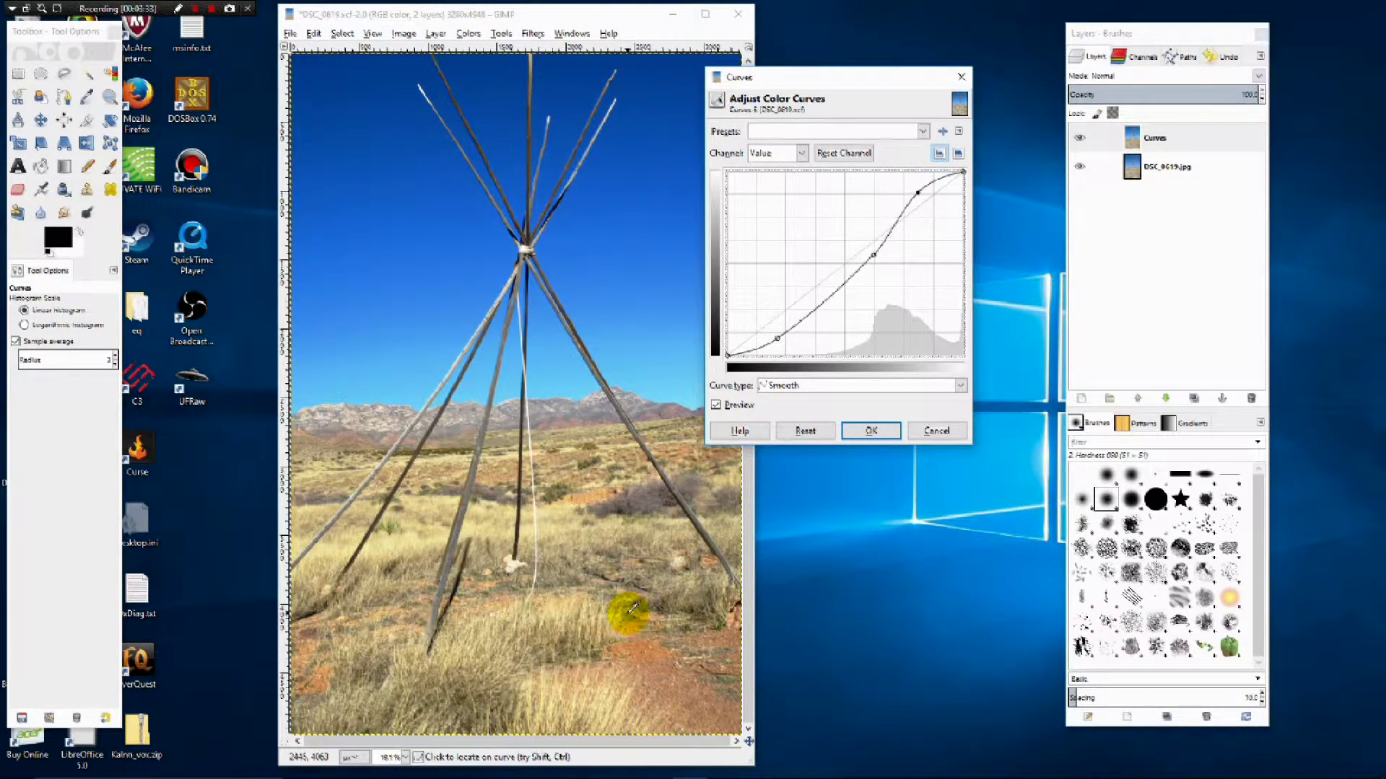
click(563, 724)
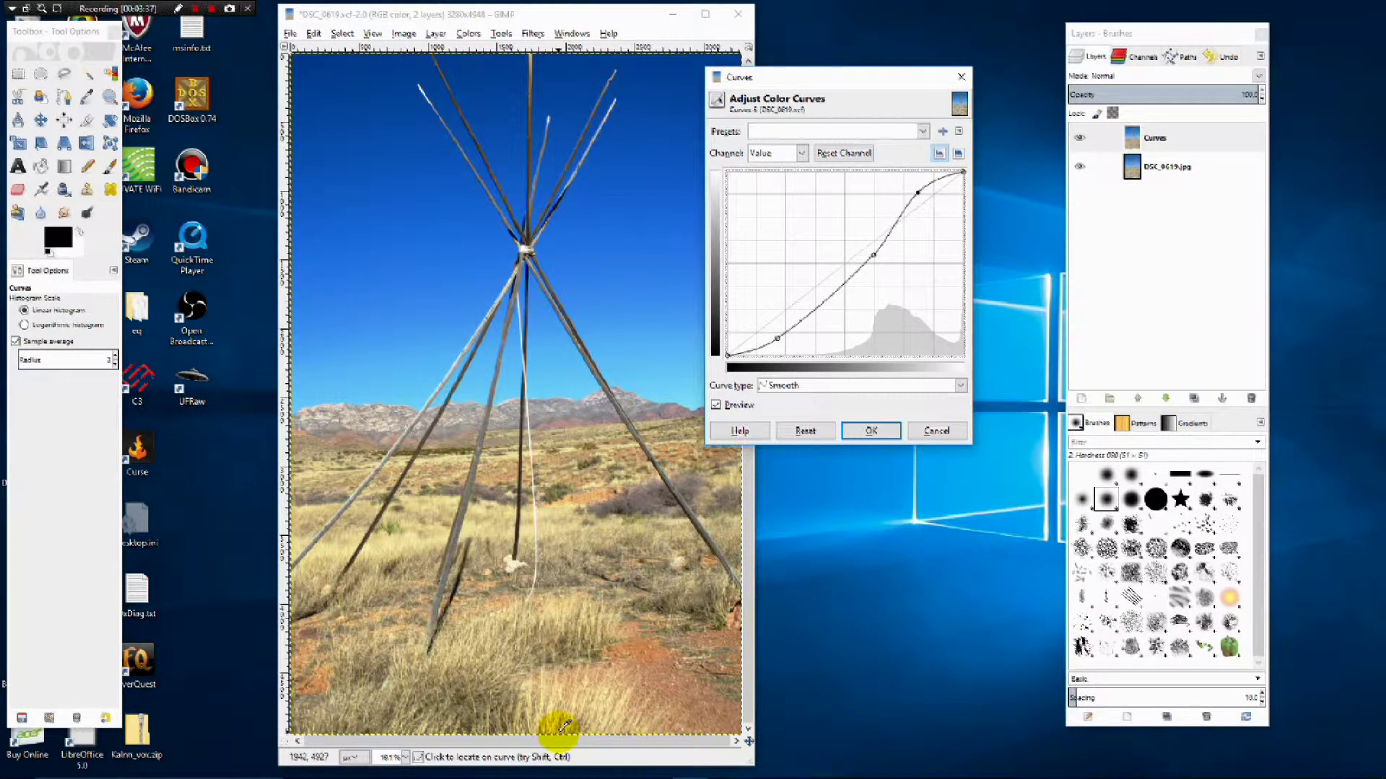
click(878, 438)
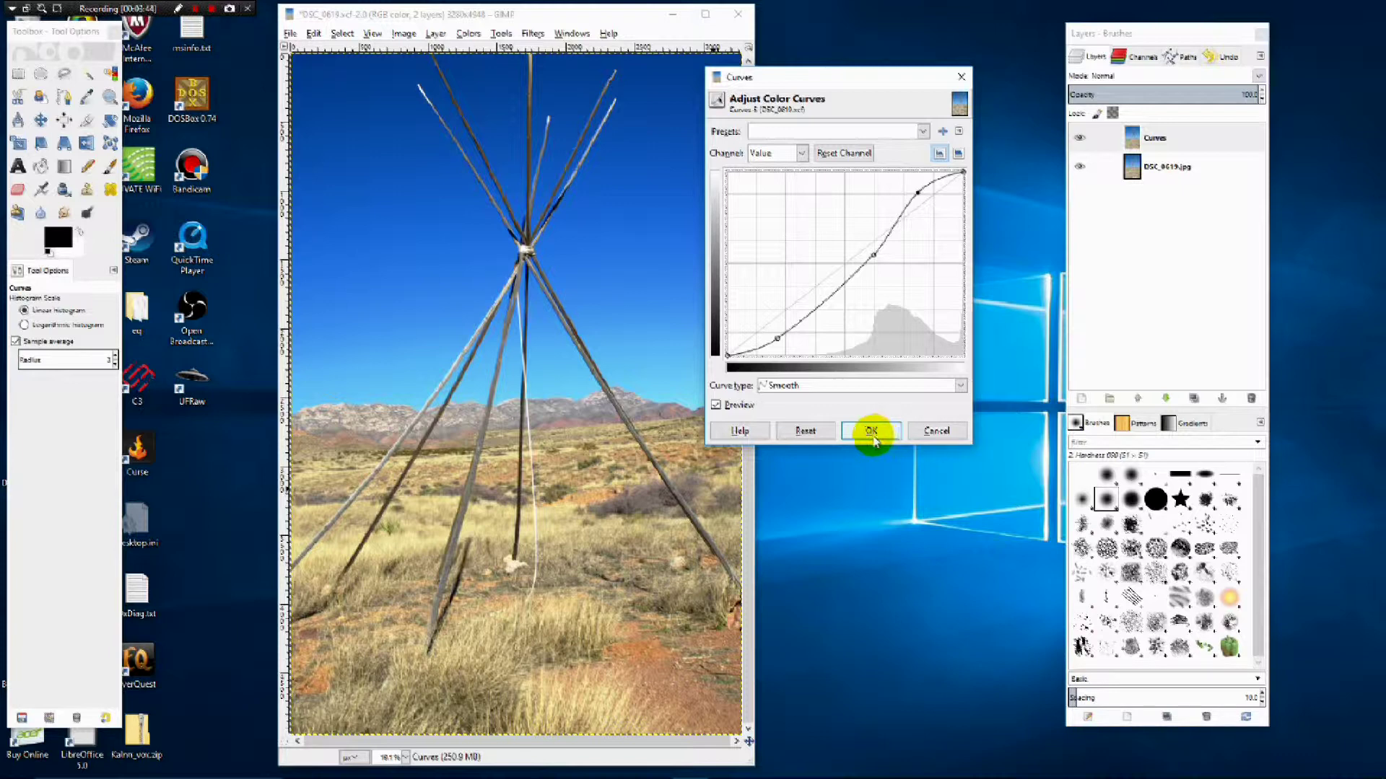
click(879, 433)
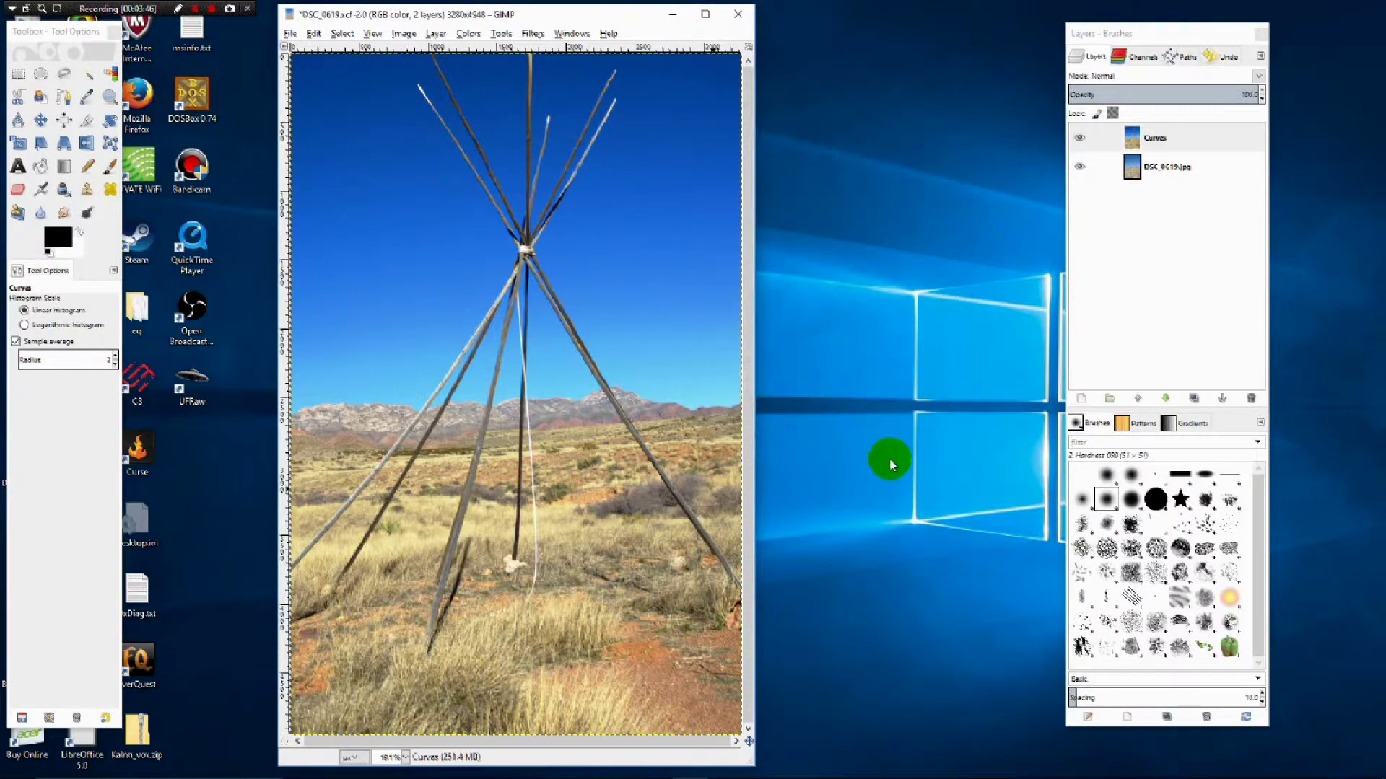
click(1084, 143)
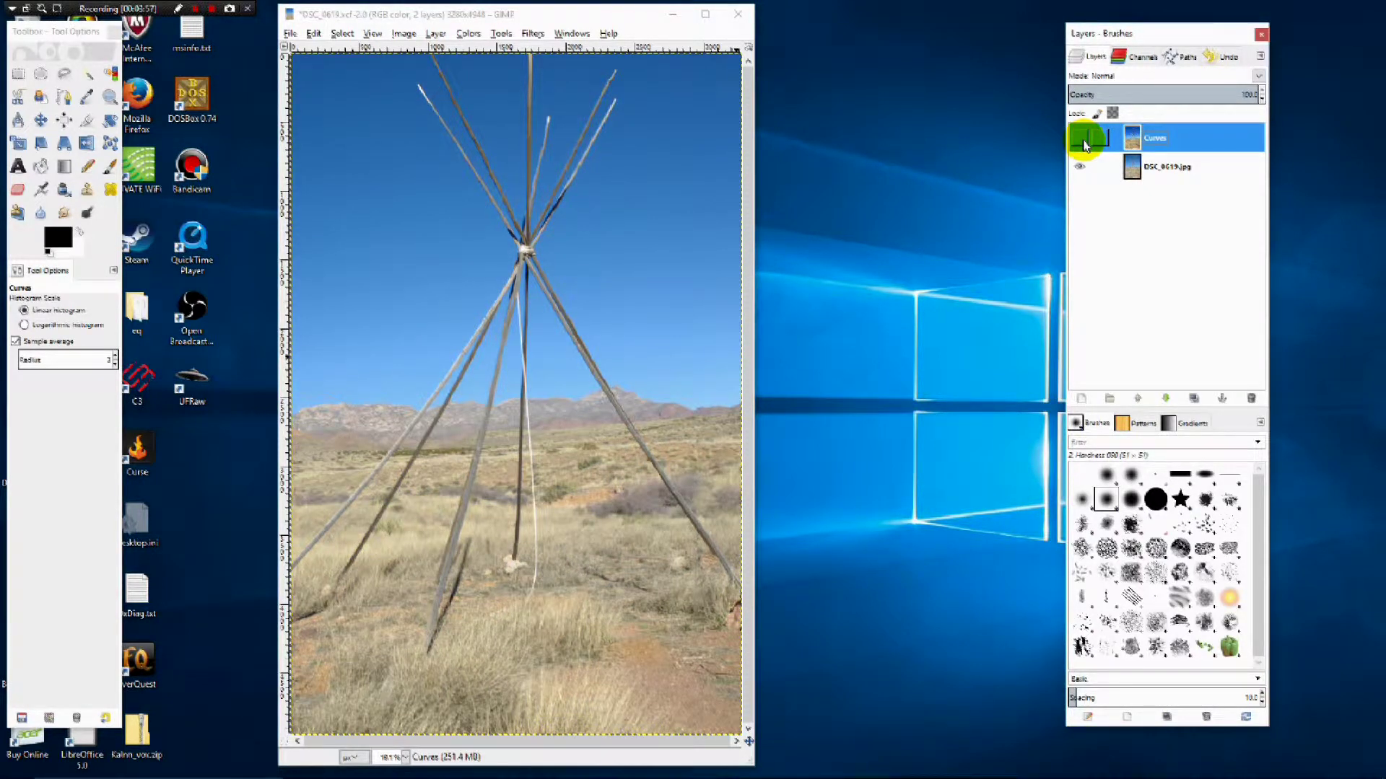
click(1084, 144)
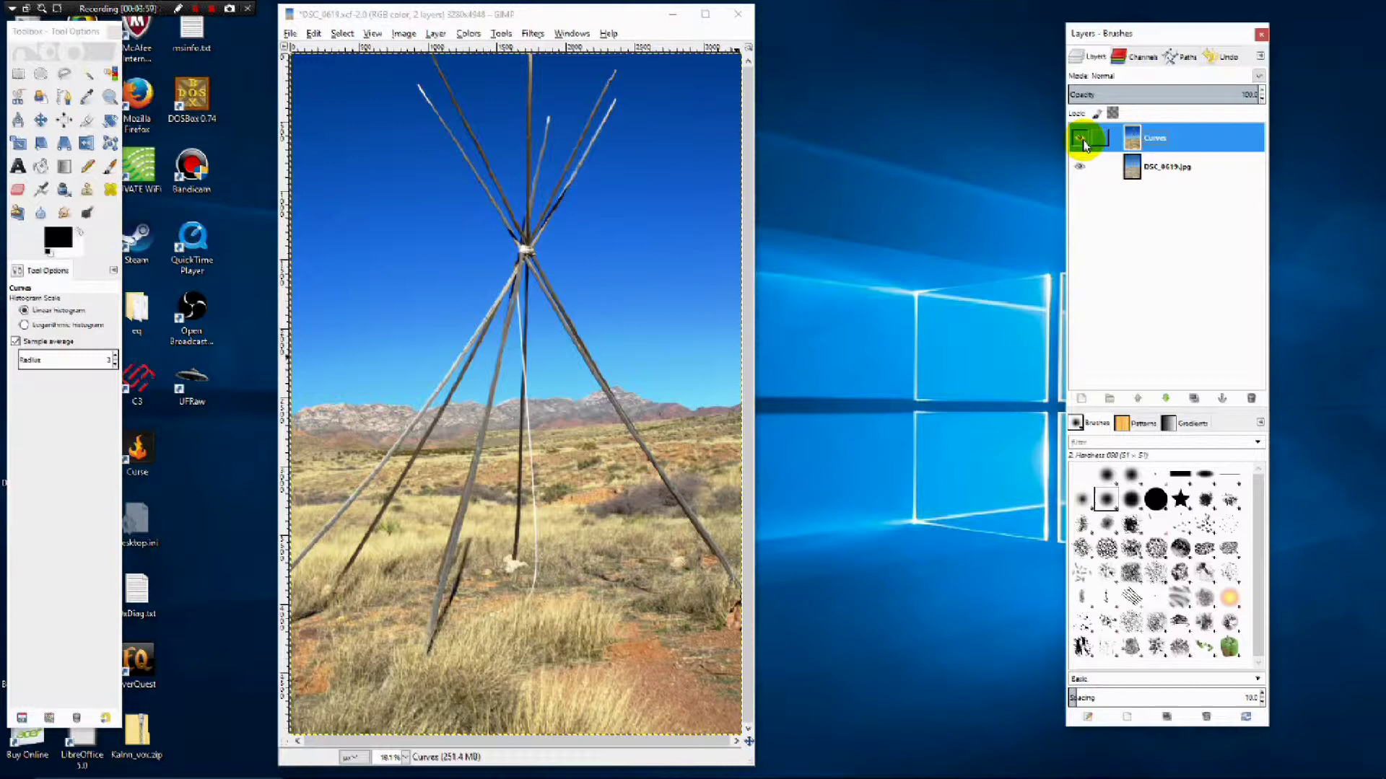
click(1084, 144)
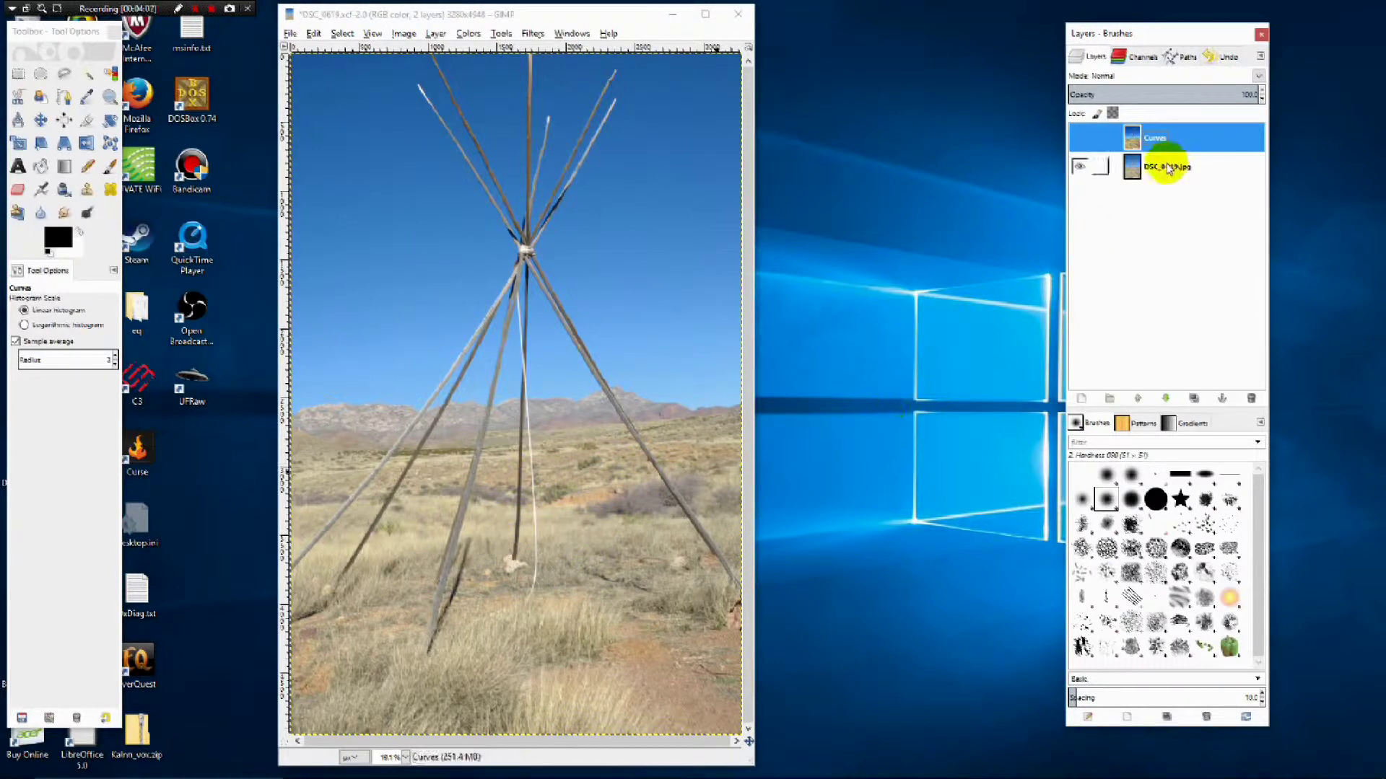
click(1084, 140)
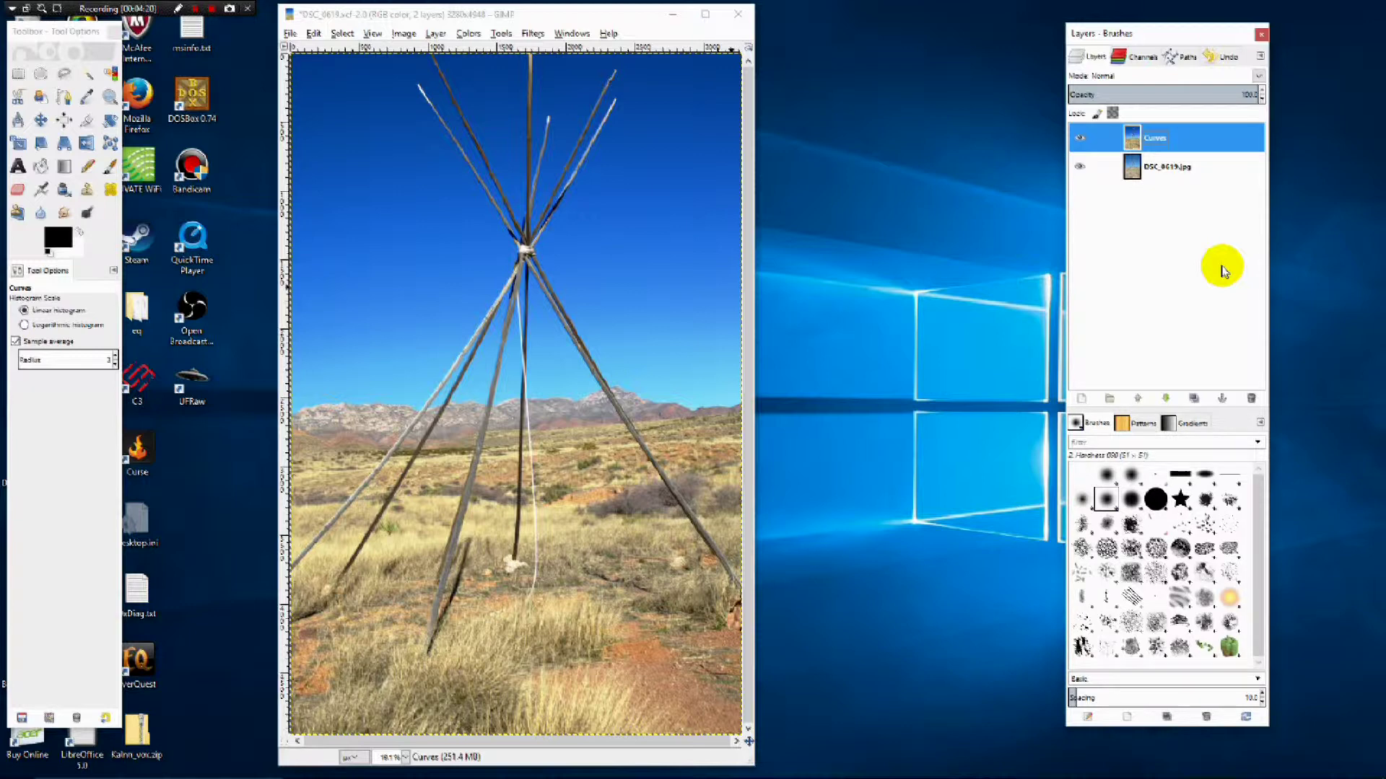
click(1079, 137)
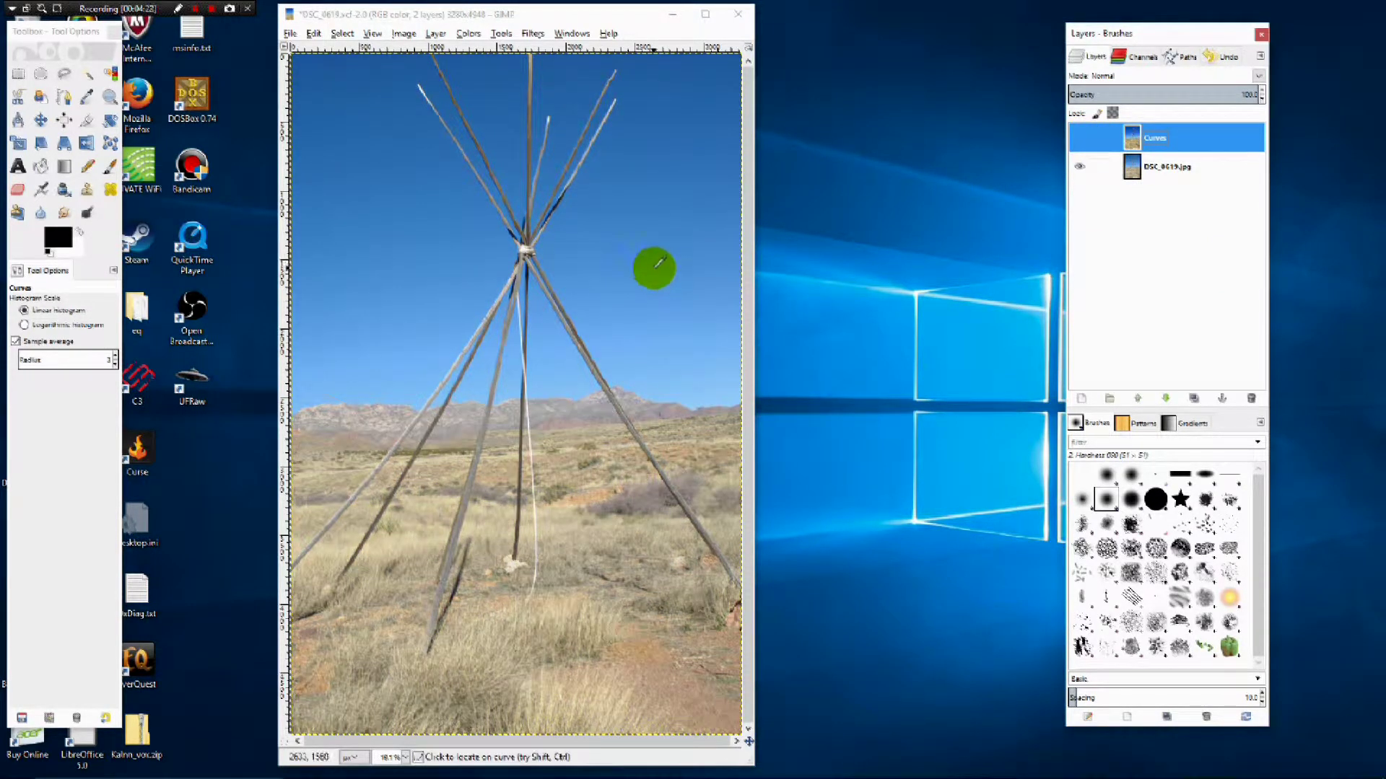
click(1080, 137)
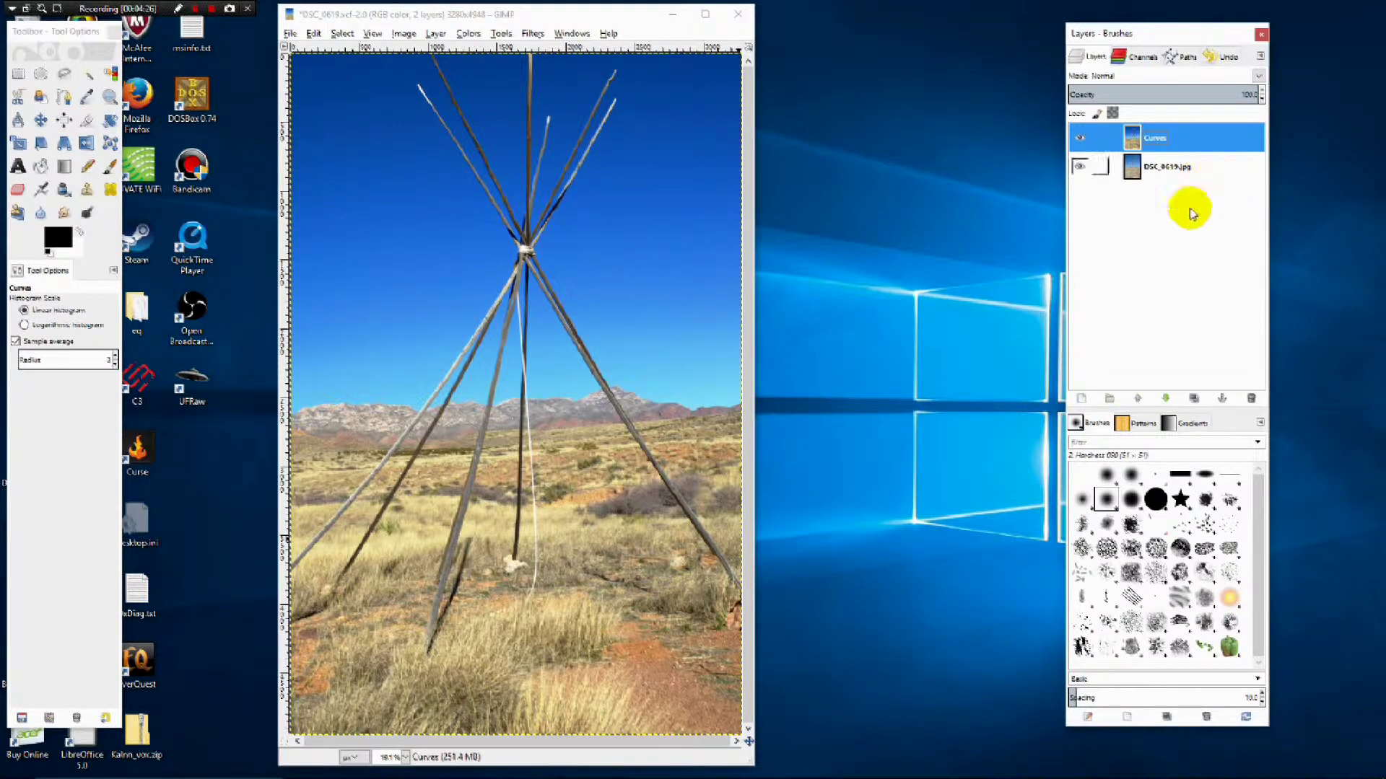
Step: Duplicate the Curves layer and rename the copy Mask
click(1194, 399)
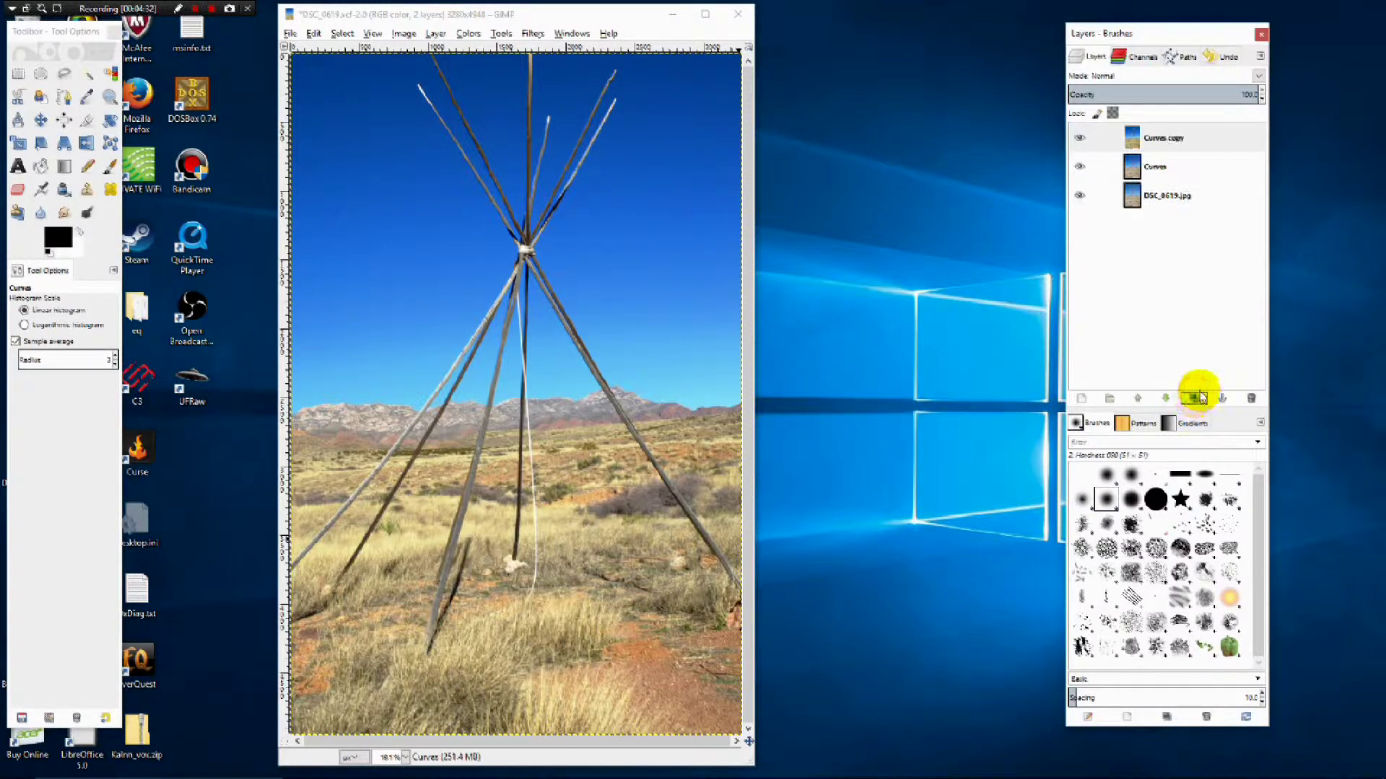
double_click(1179, 140)
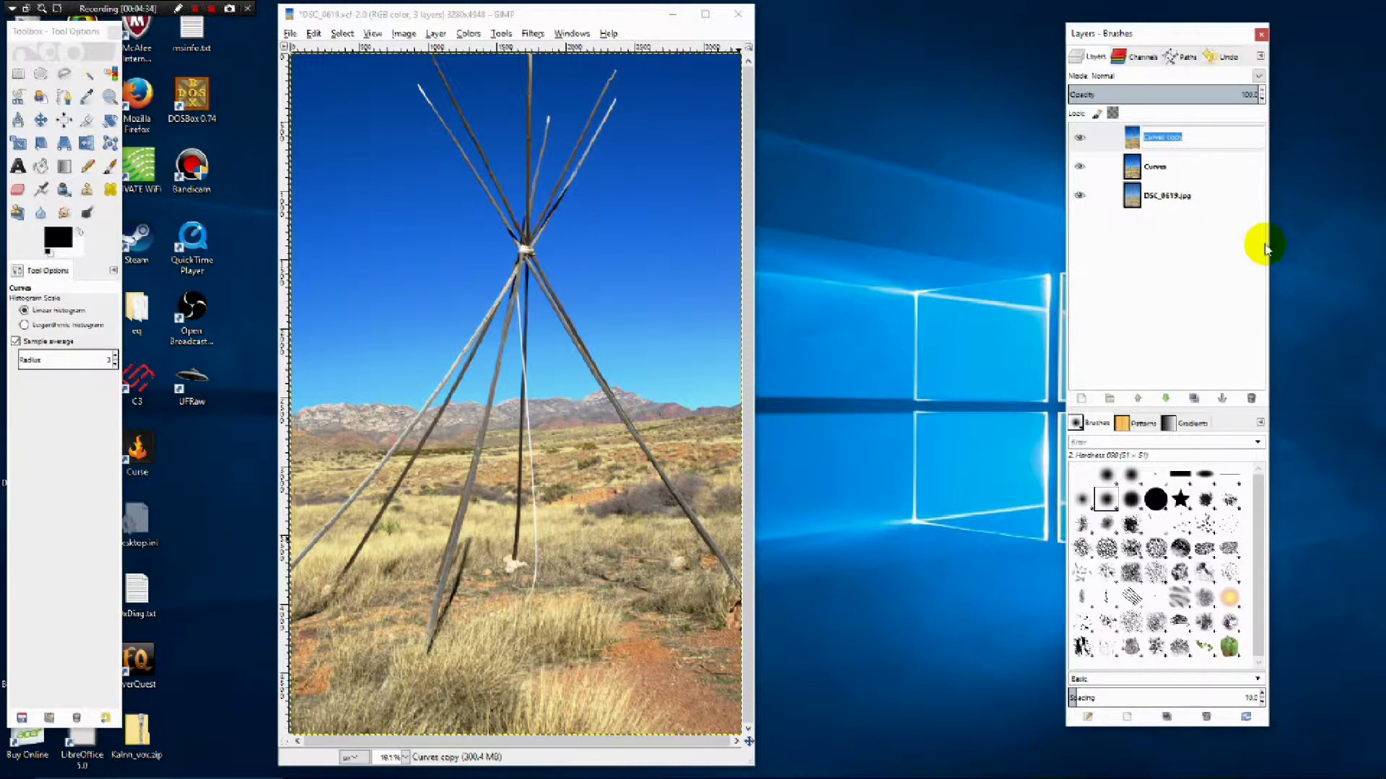
text(Mask)
key(Return)
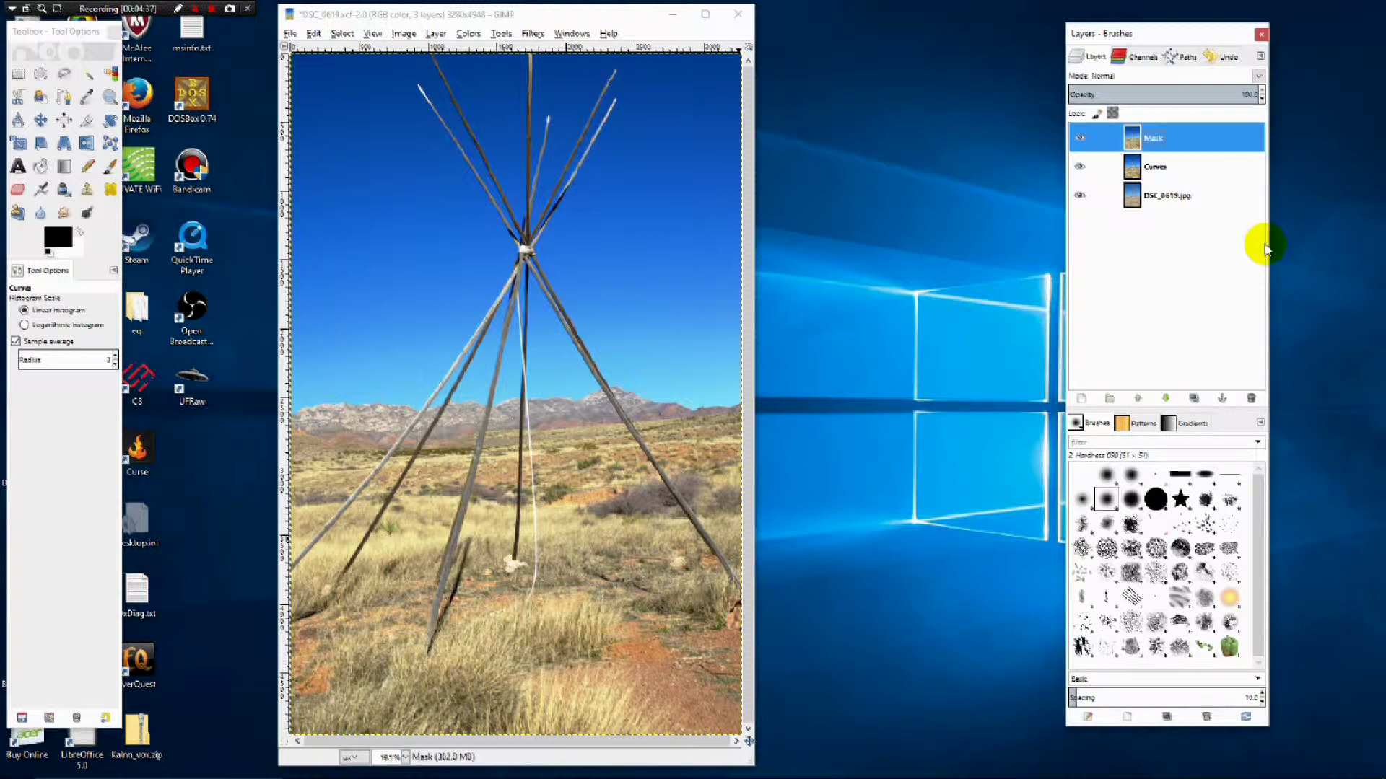
Step: Duplicate the original photo layer, name the copy sky and raise it above Curves
click(1177, 195)
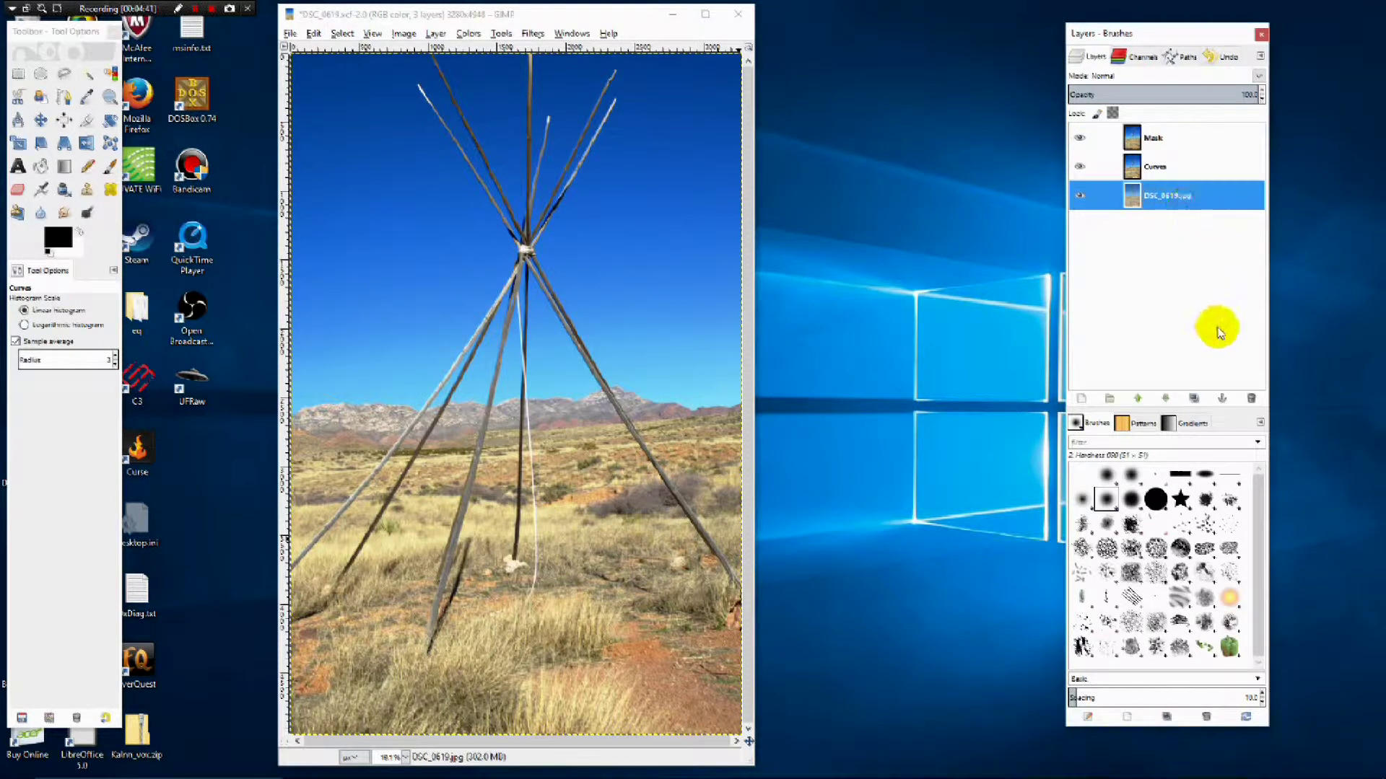
click(1197, 399)
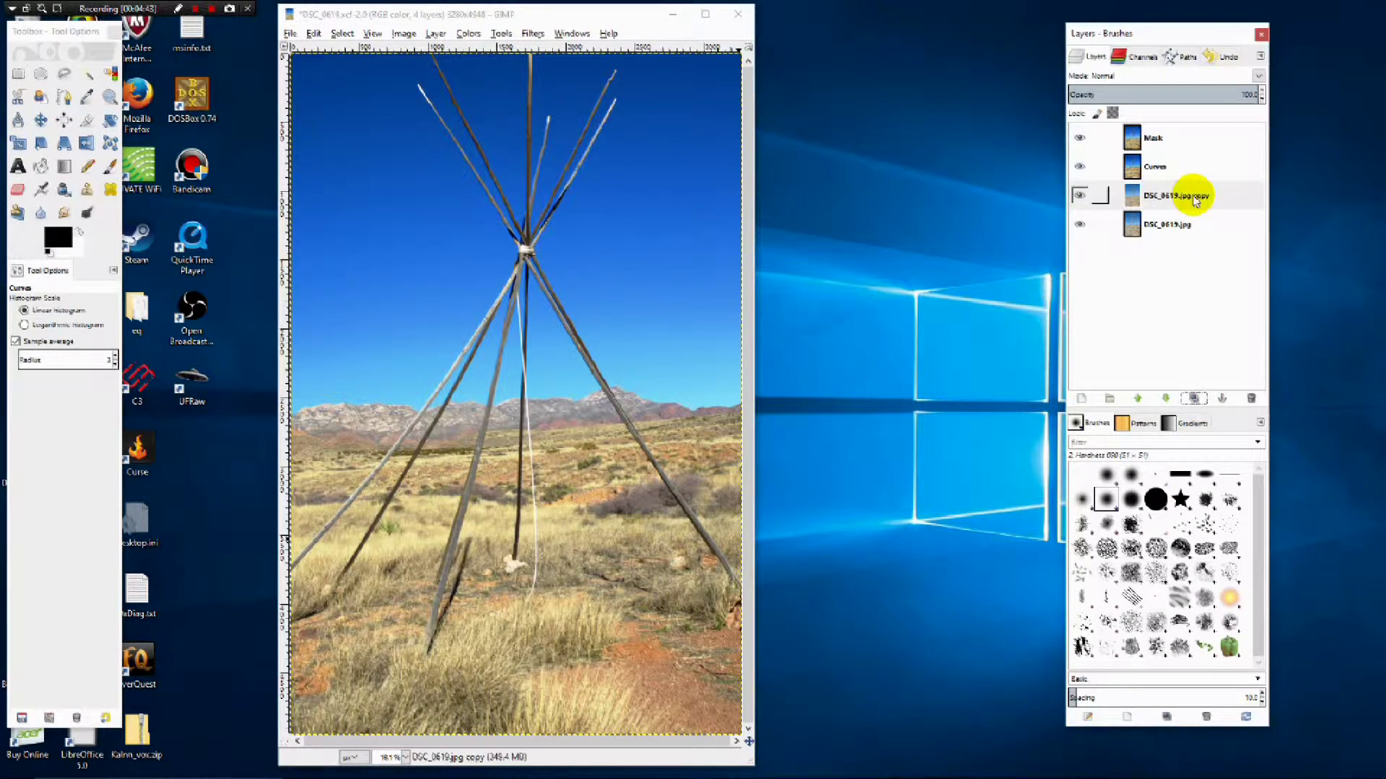
double_click(1193, 196)
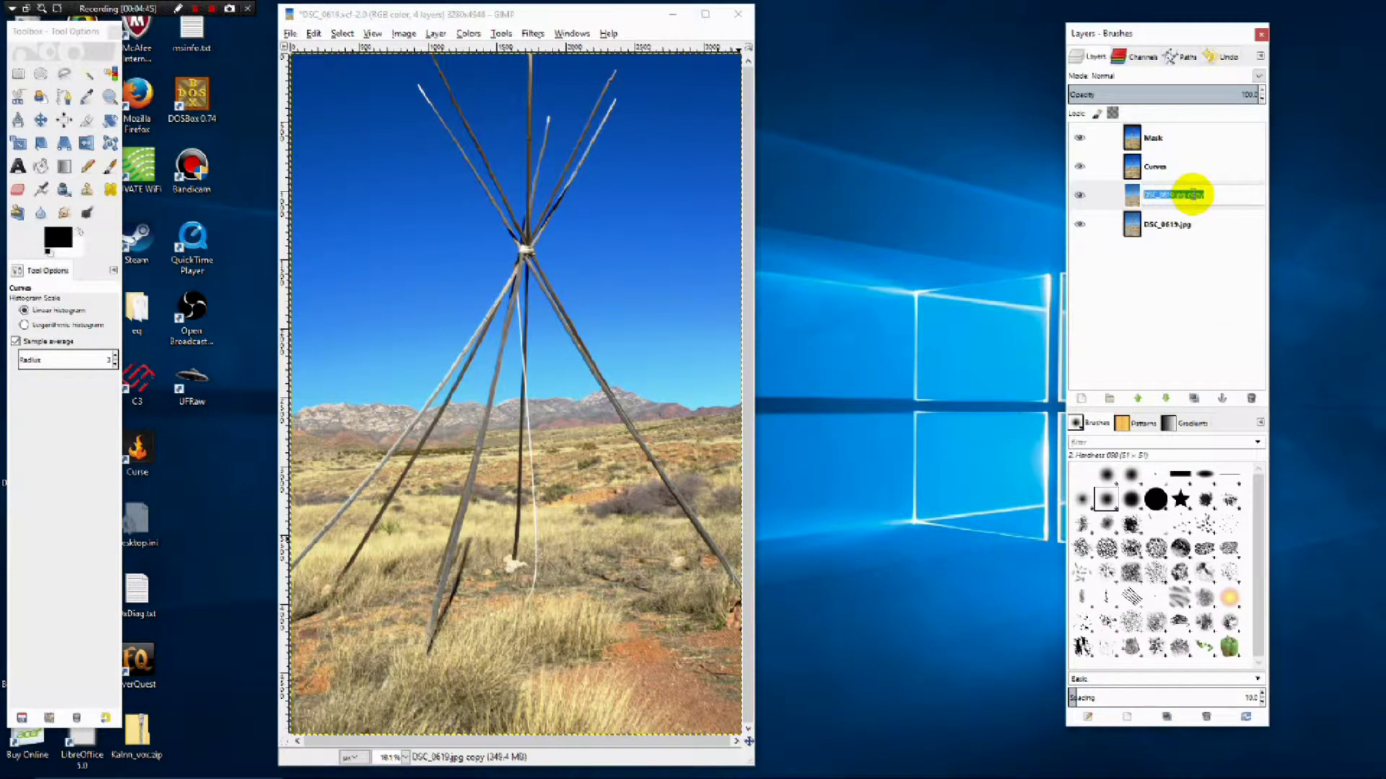
key(Return)
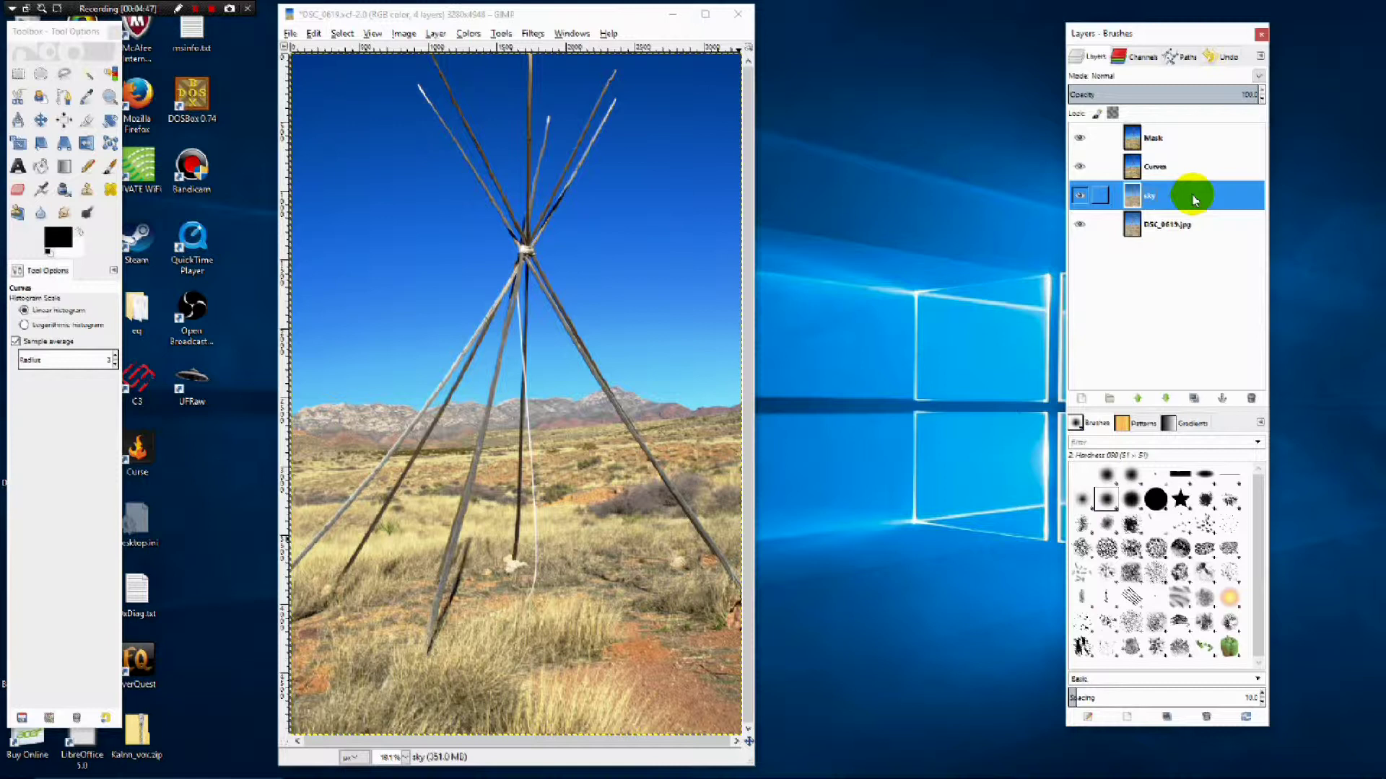
click(1139, 400)
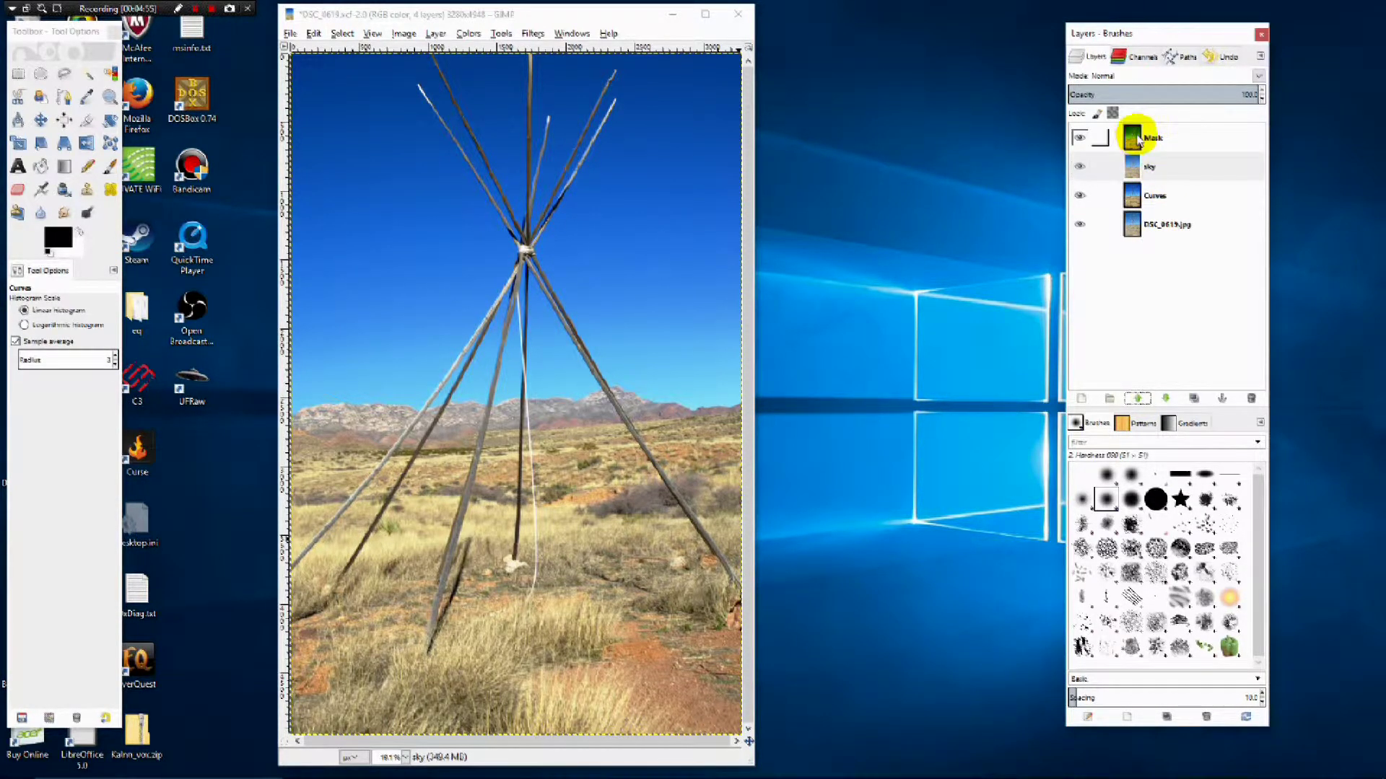
Step: Add a White (full opacity) layer mask to the Mask layer and select the mask
click(1169, 142)
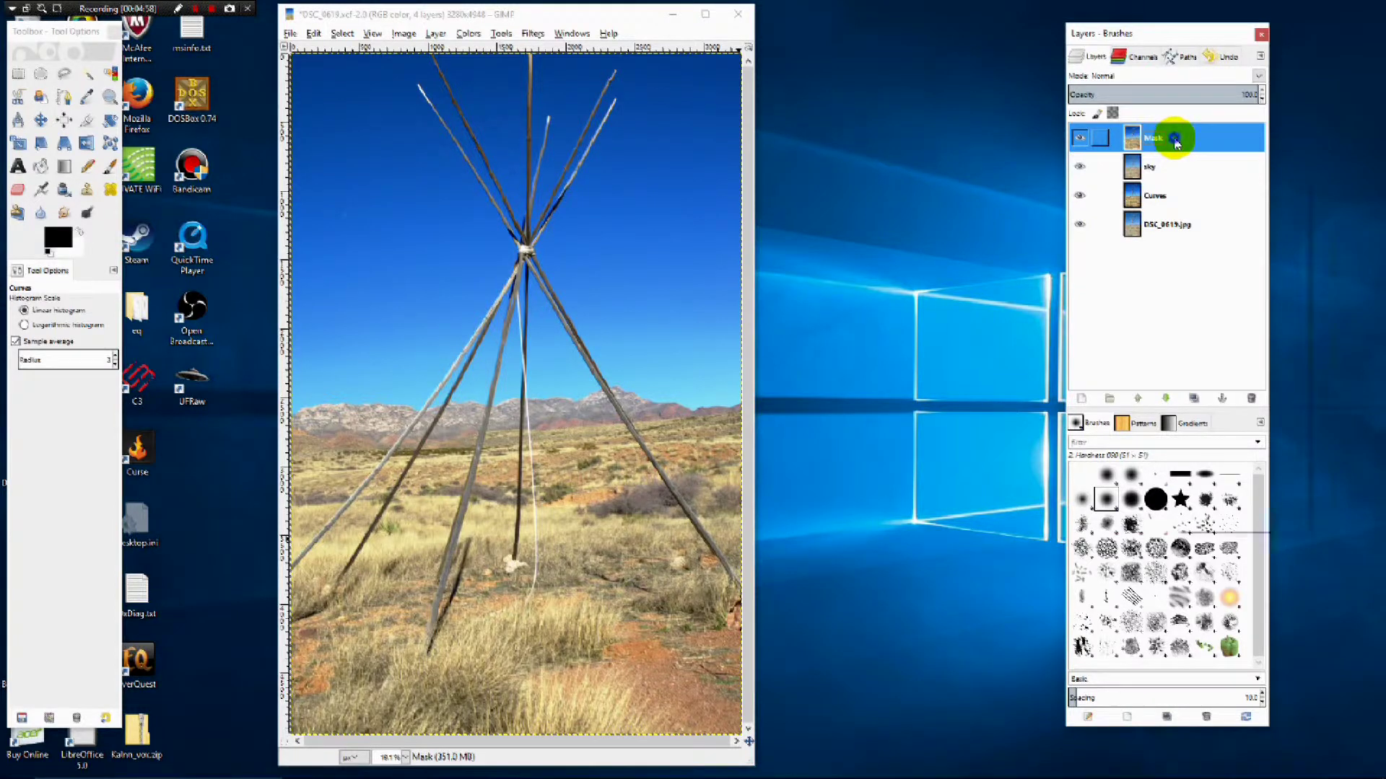
right_click(1174, 142)
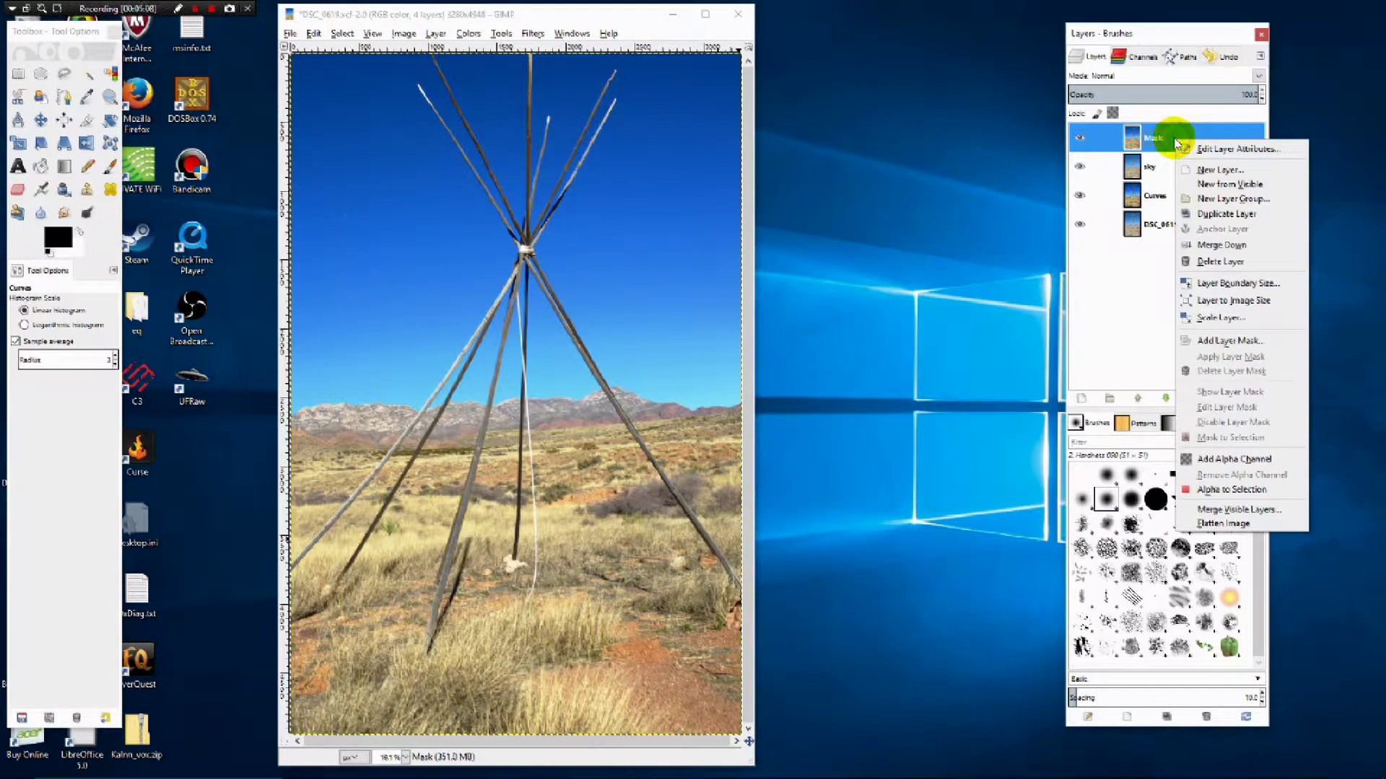
click(1253, 340)
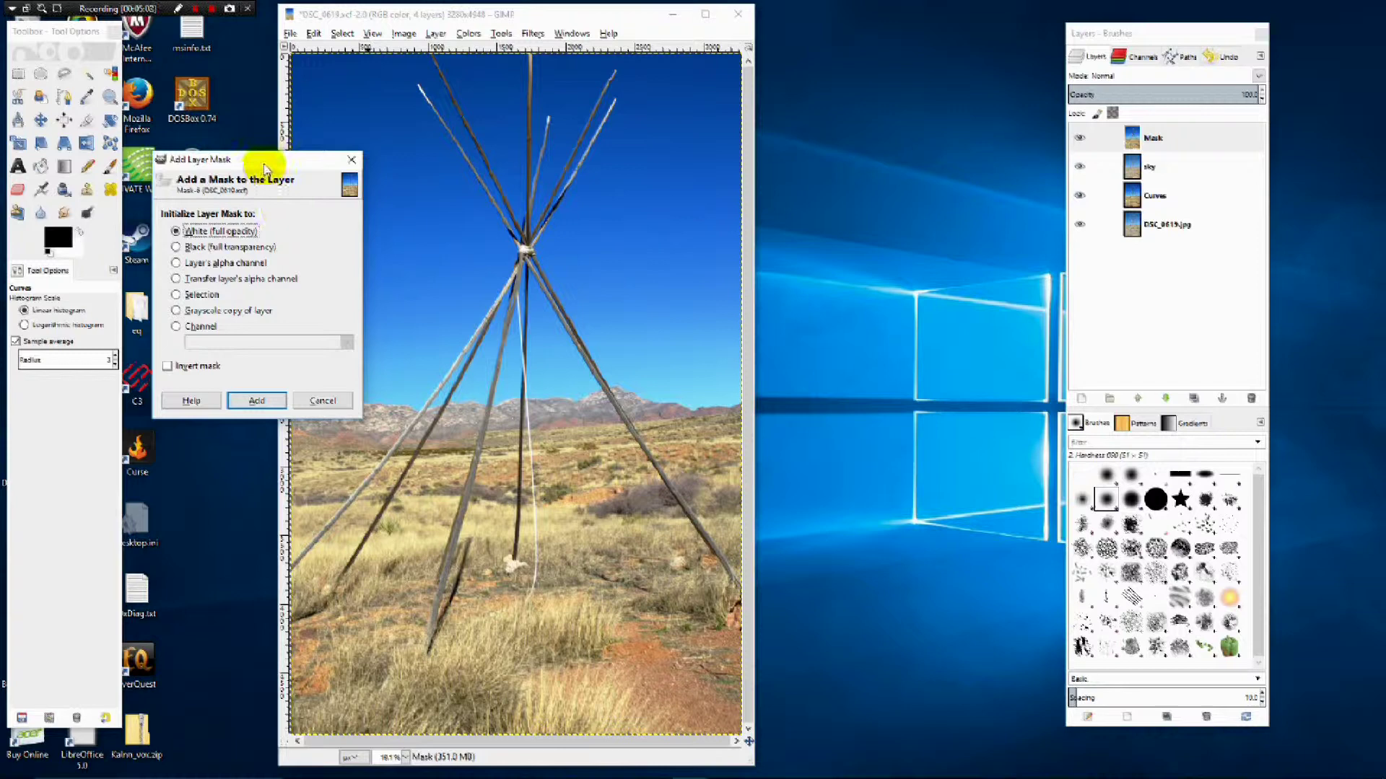
drag(263, 160, 874, 150)
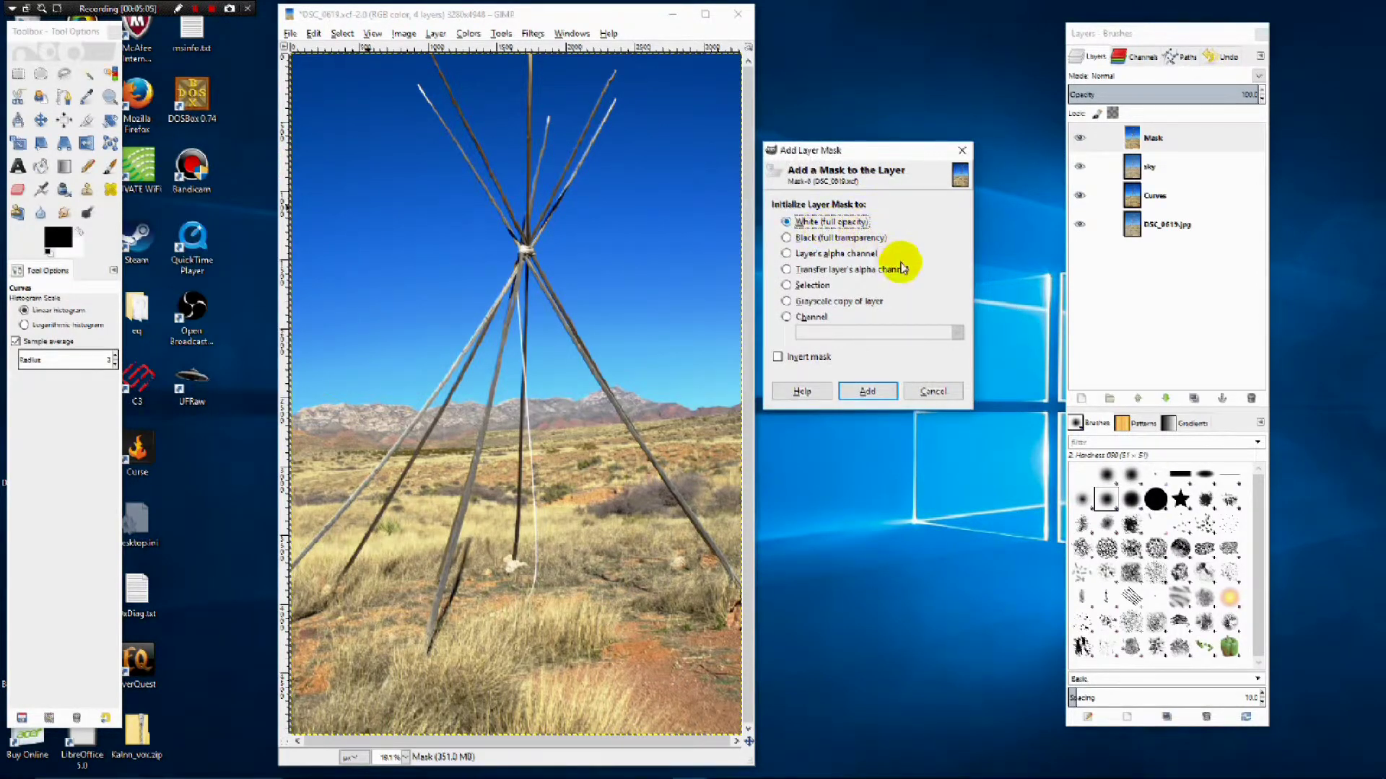
click(869, 393)
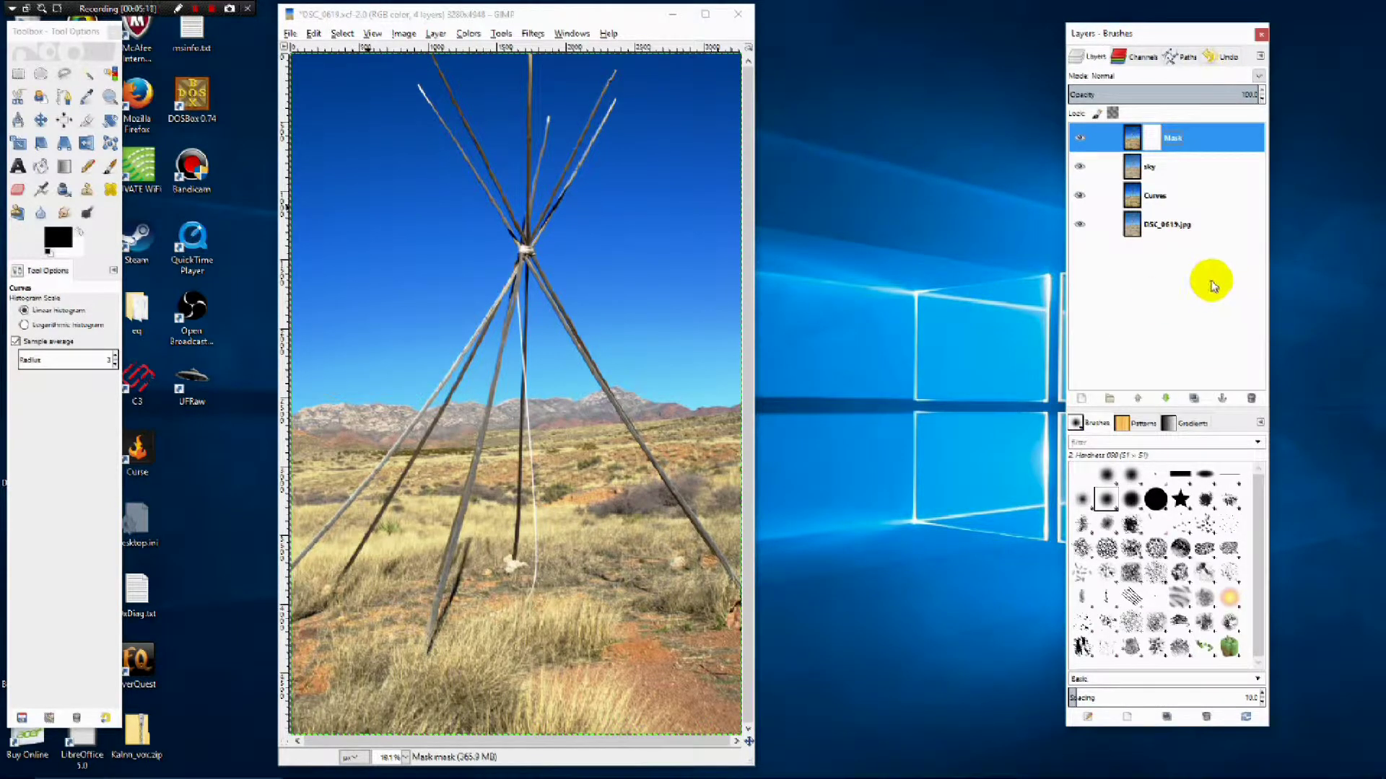
click(1156, 141)
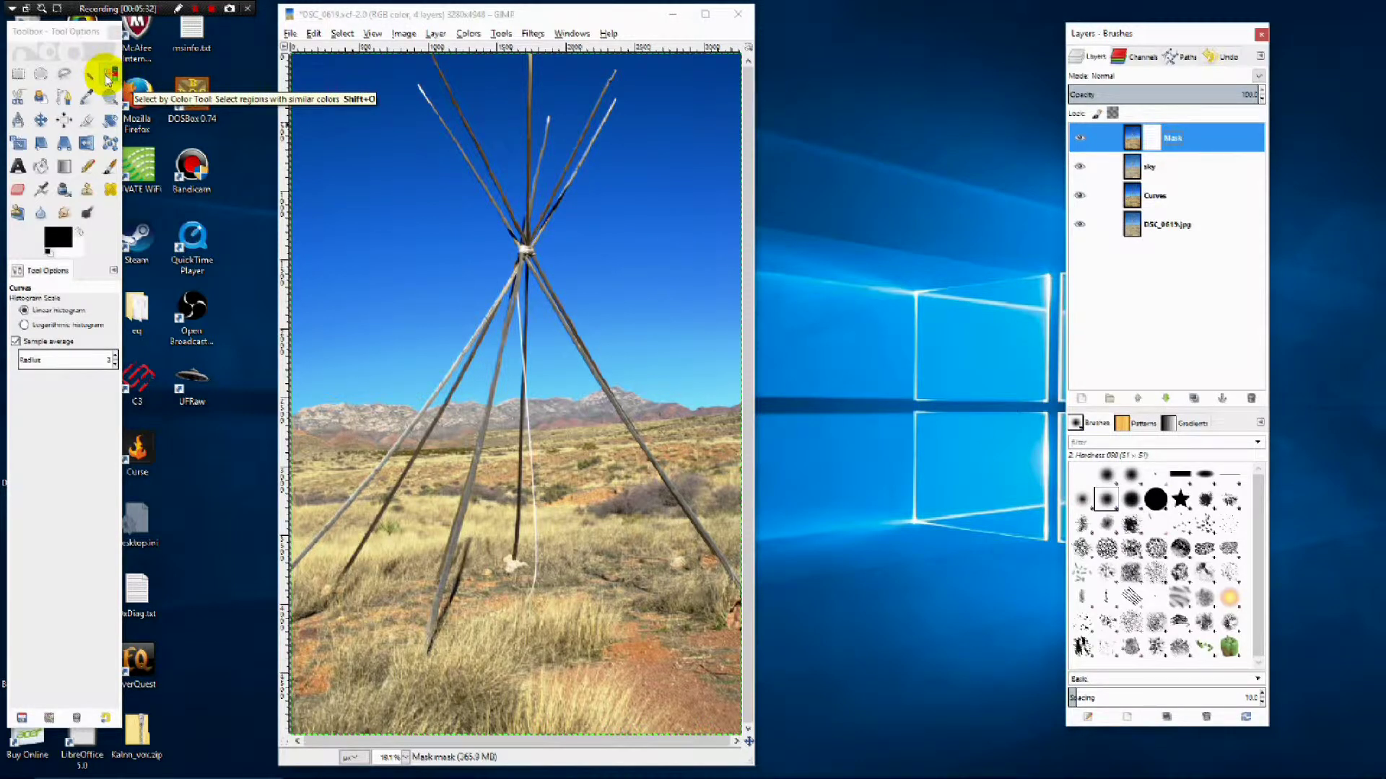
Step: On the sky layer, select the blue sky by colour, widening the threshold and adding remaining areas
click(108, 79)
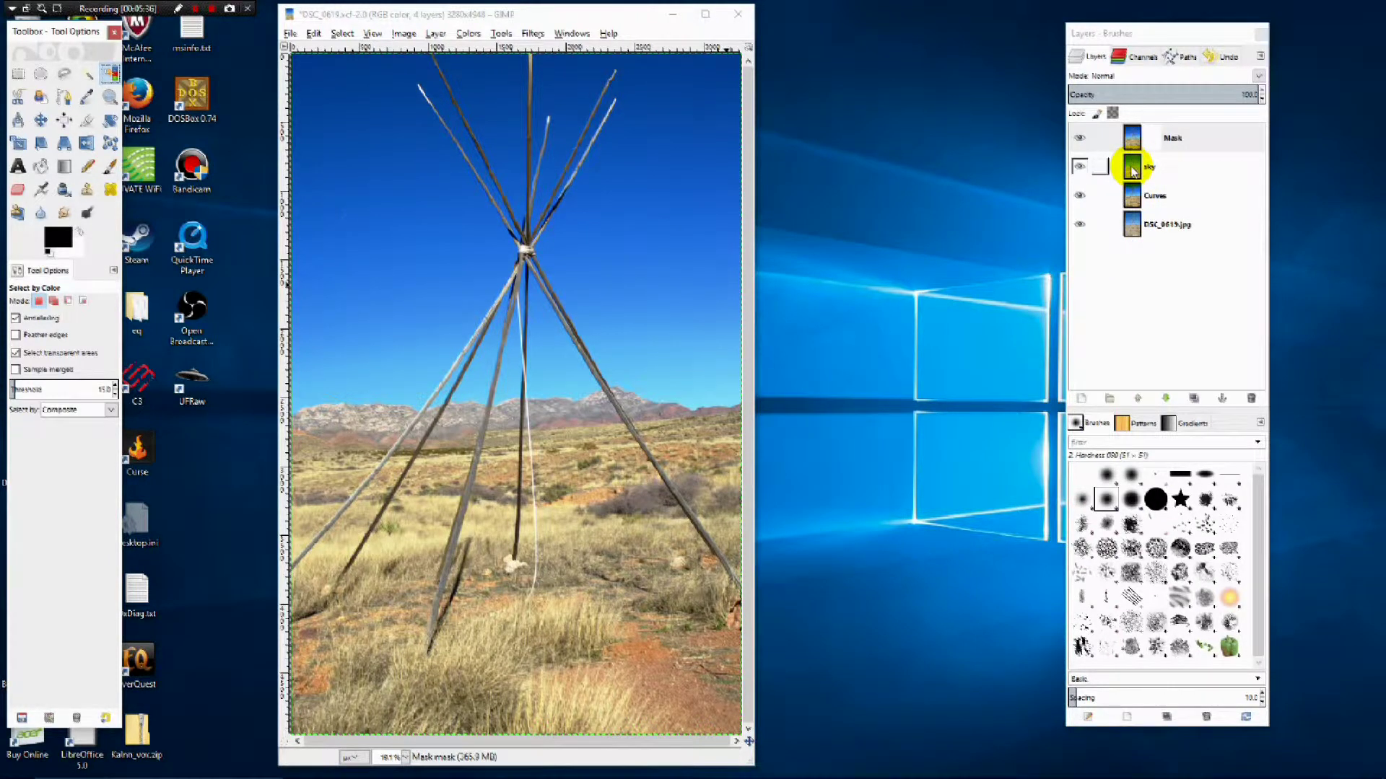
click(1132, 171)
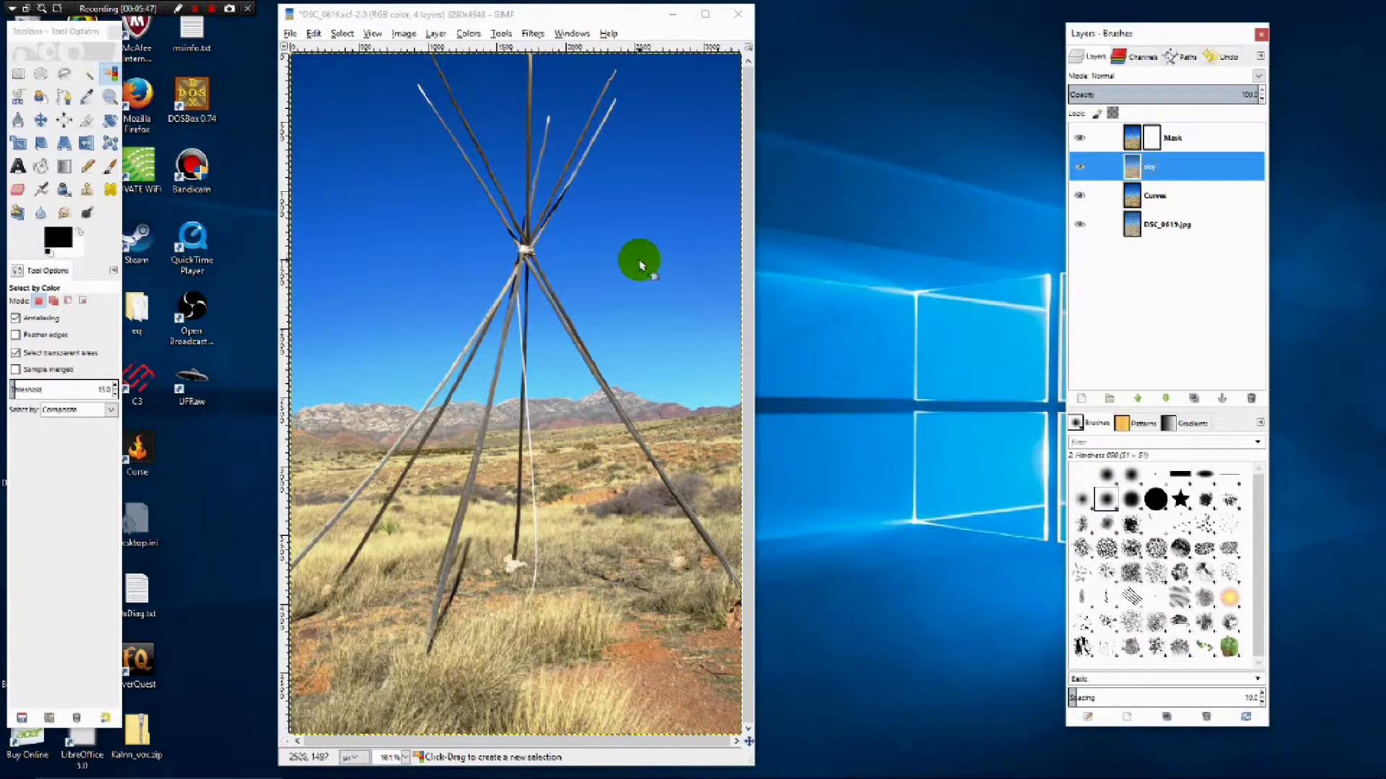
click(640, 246)
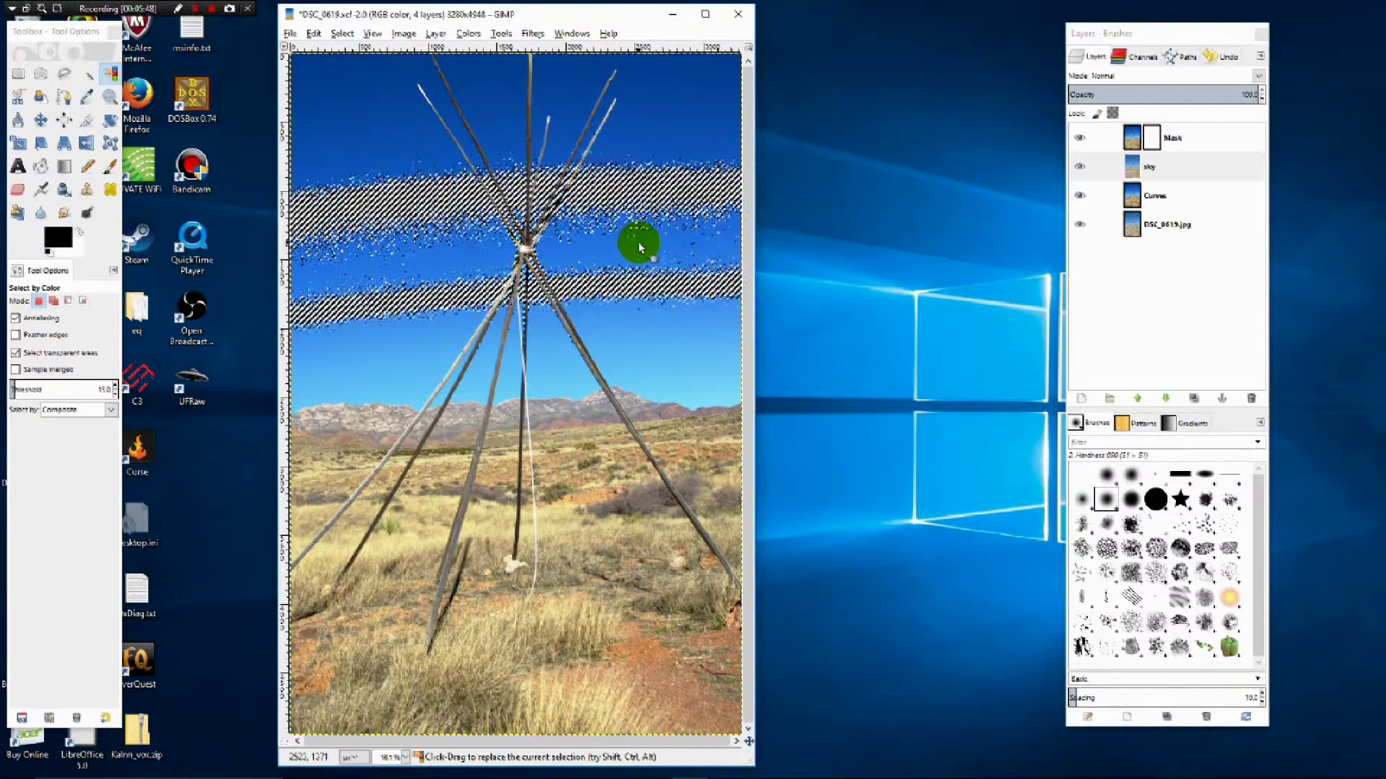
drag(638, 241, 628, 375)
key(shift)
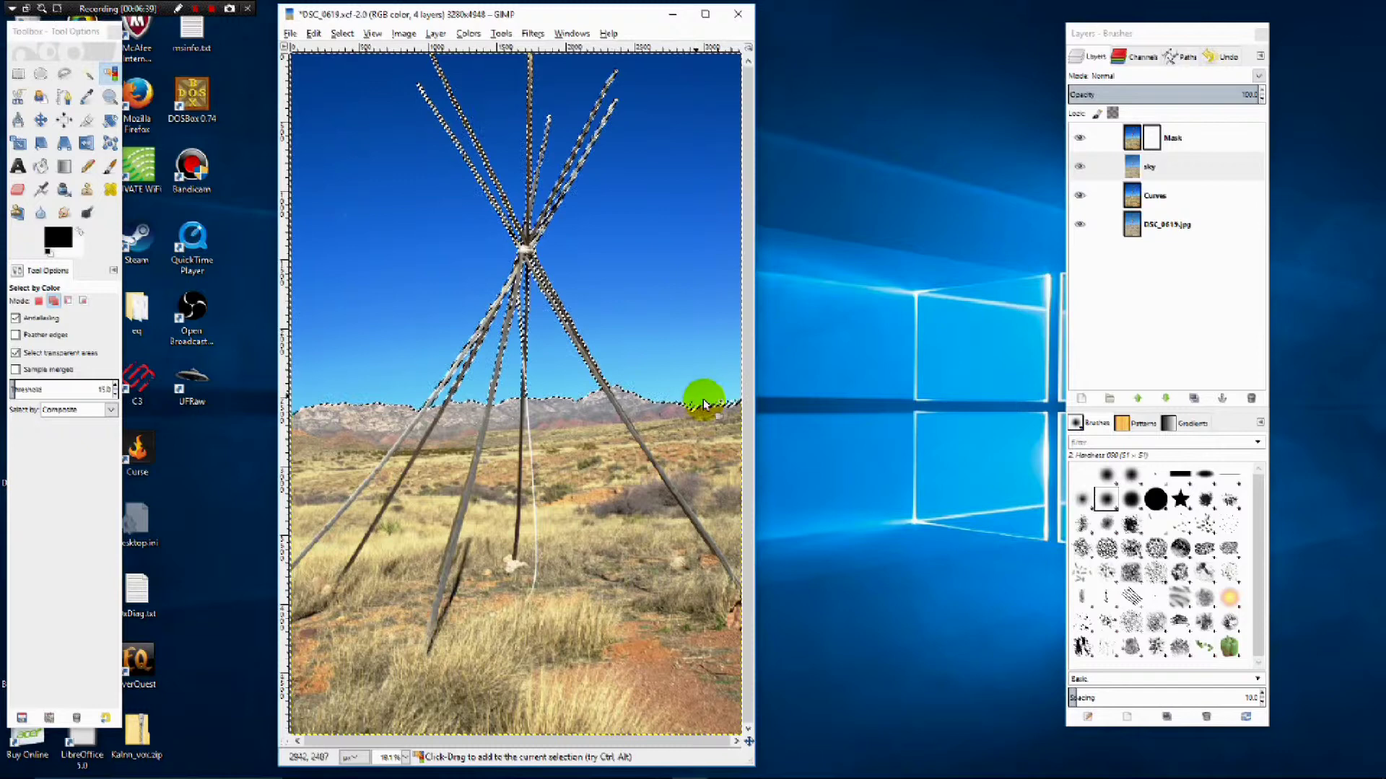
drag(704, 404, 712, 402)
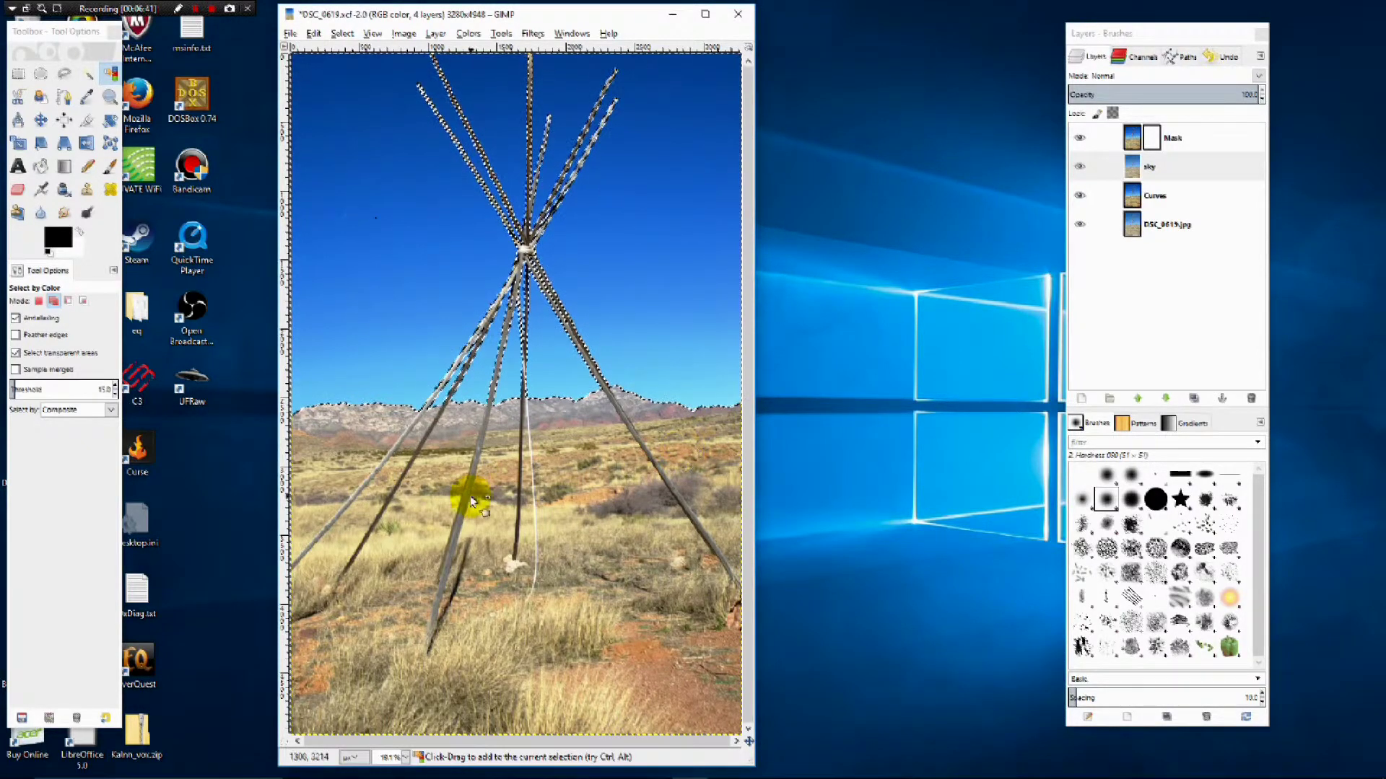
click(375, 223)
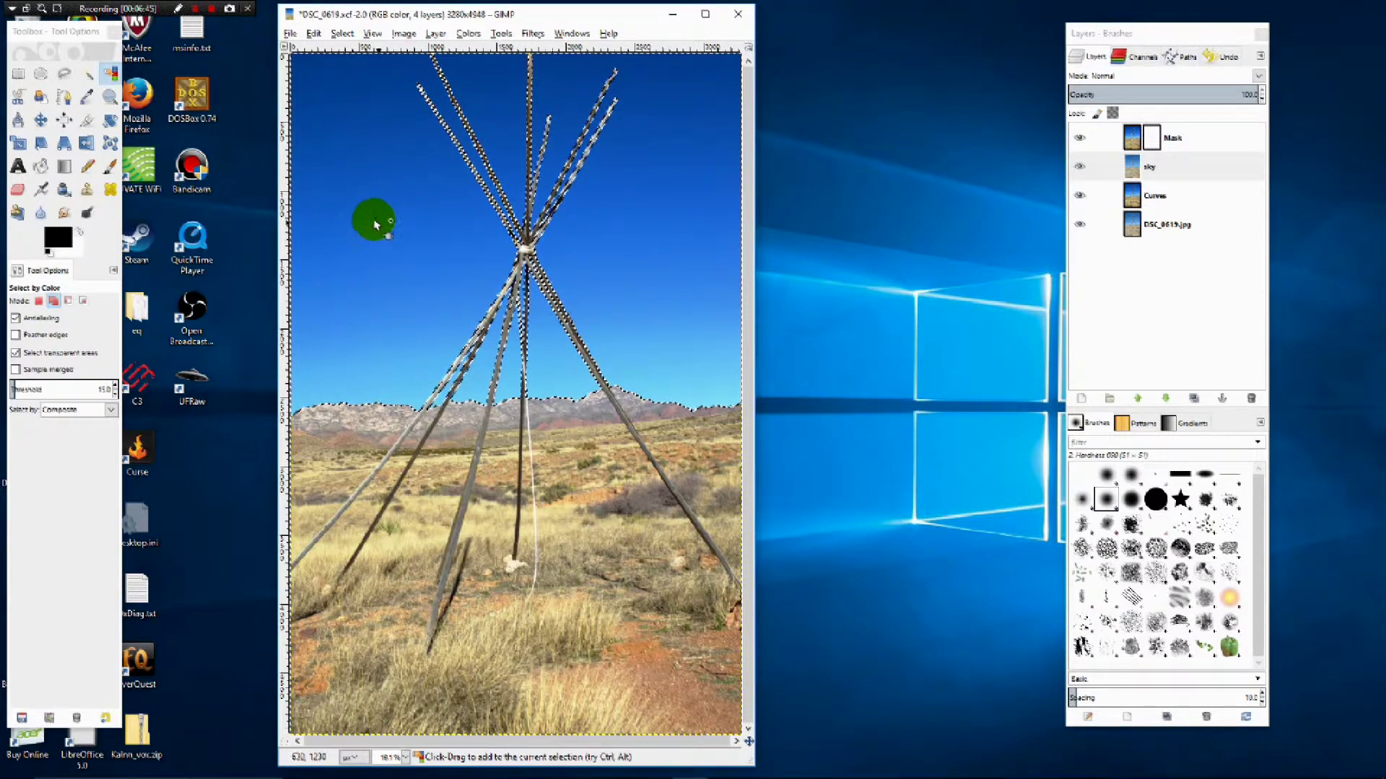
click(374, 223)
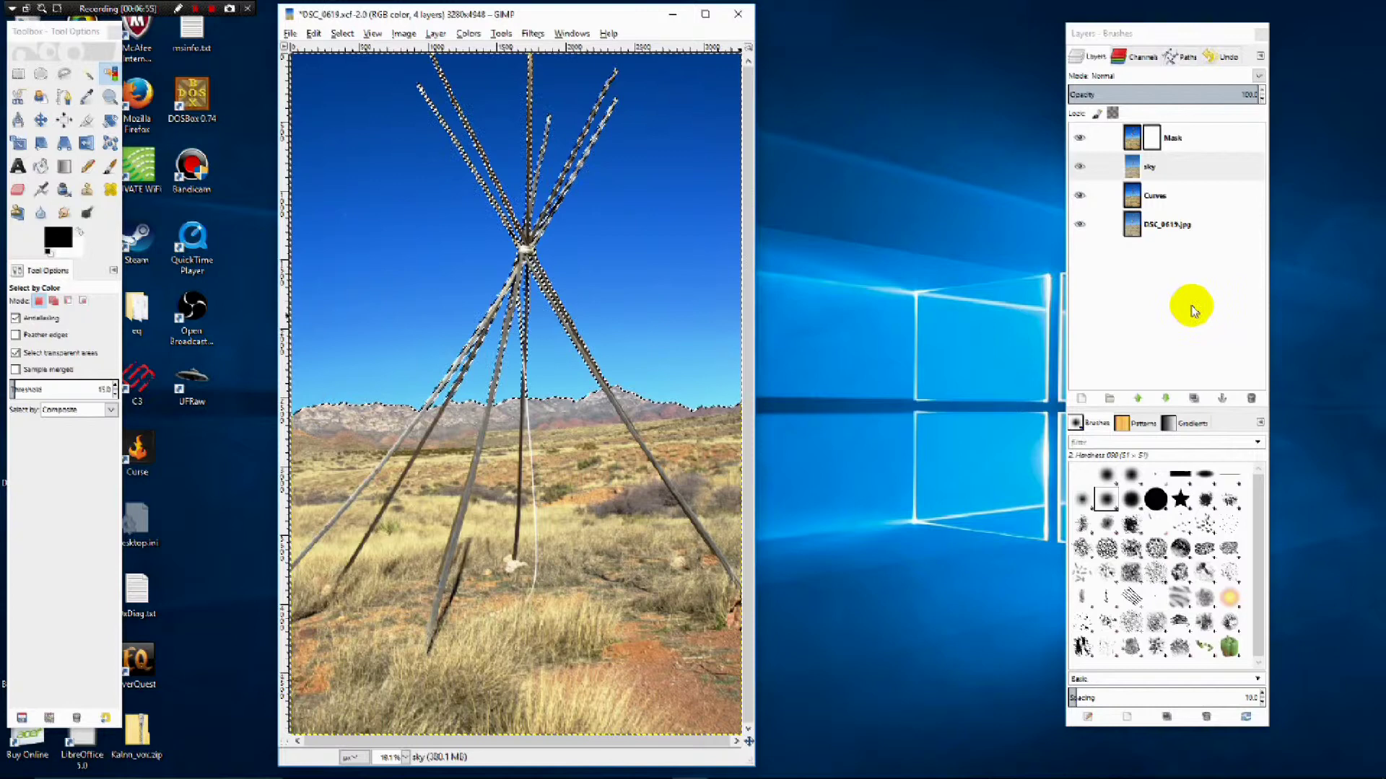
Step: Bucket-fill the whole sky selection on the Mask layer's mask with black
click(1155, 141)
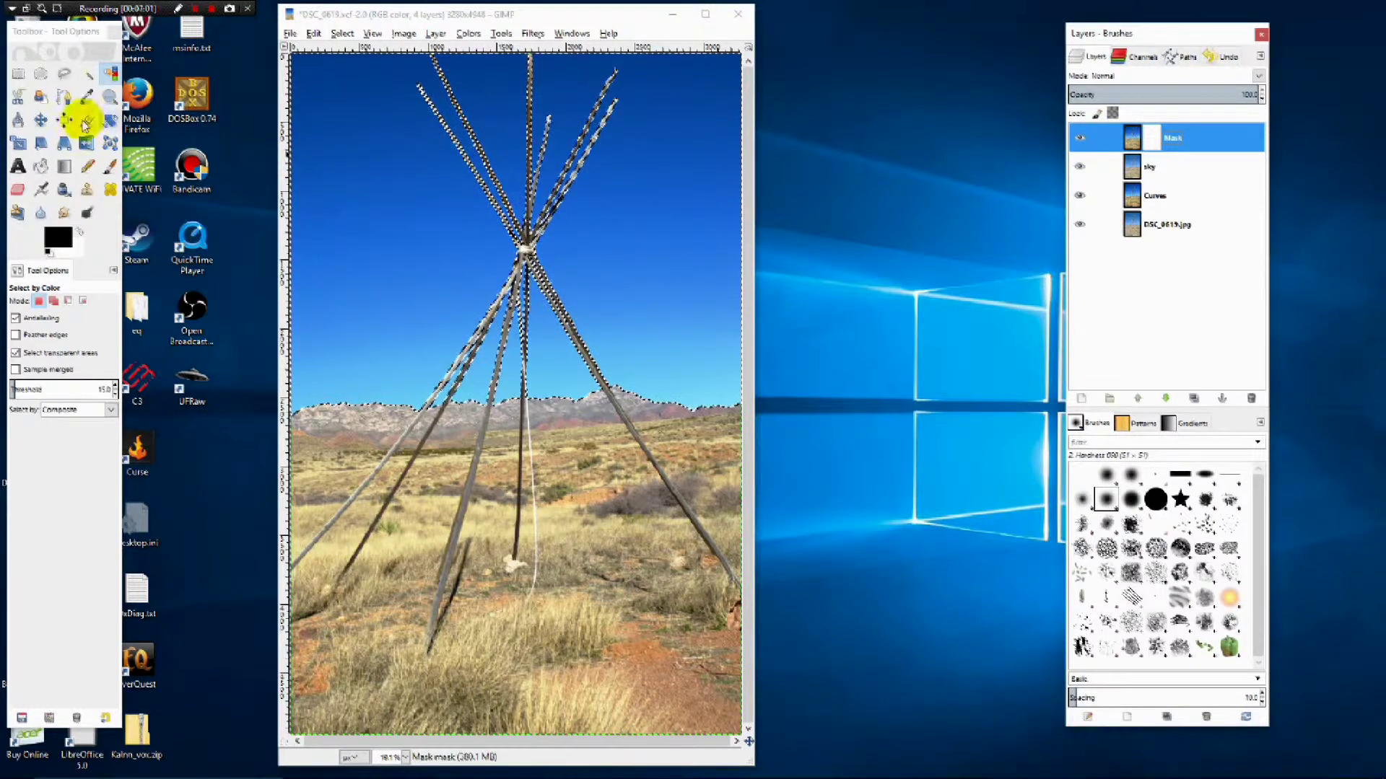
click(48, 168)
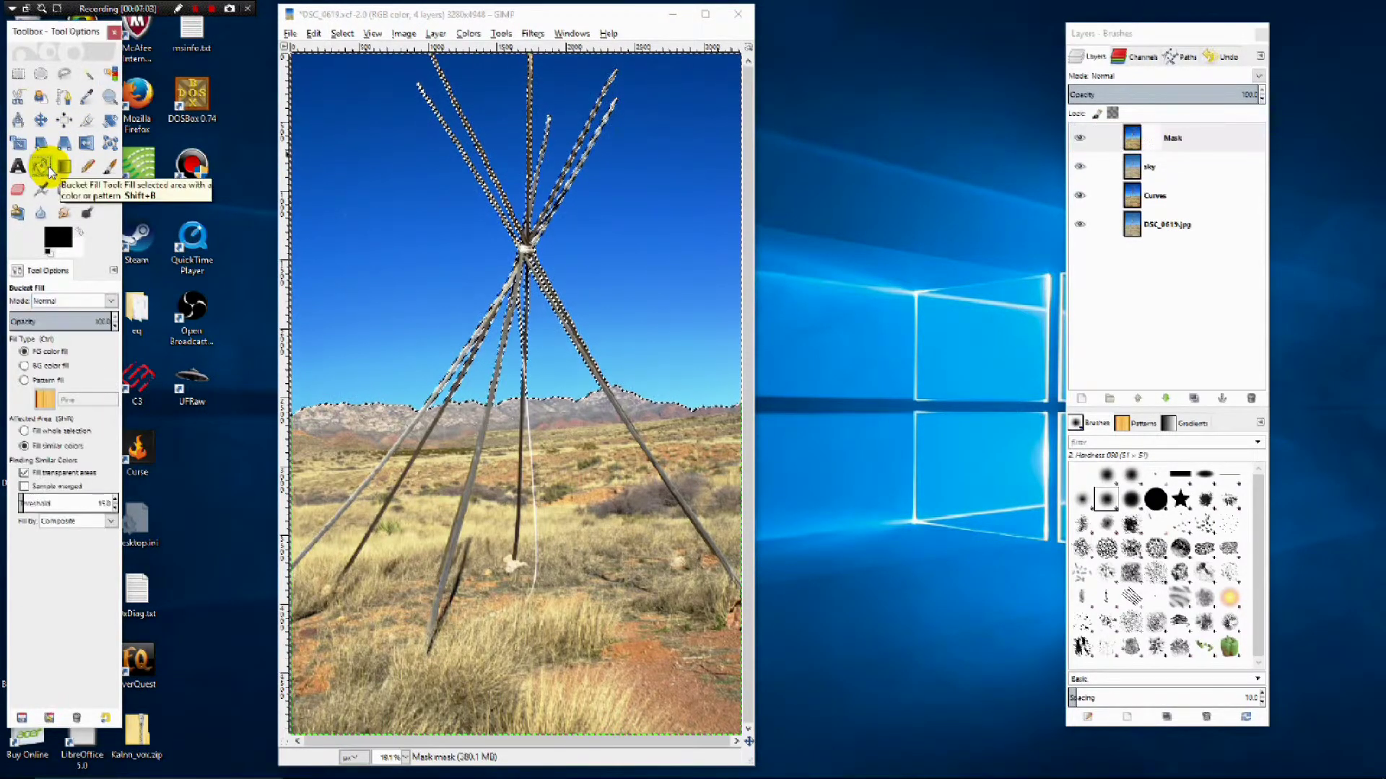
click(52, 430)
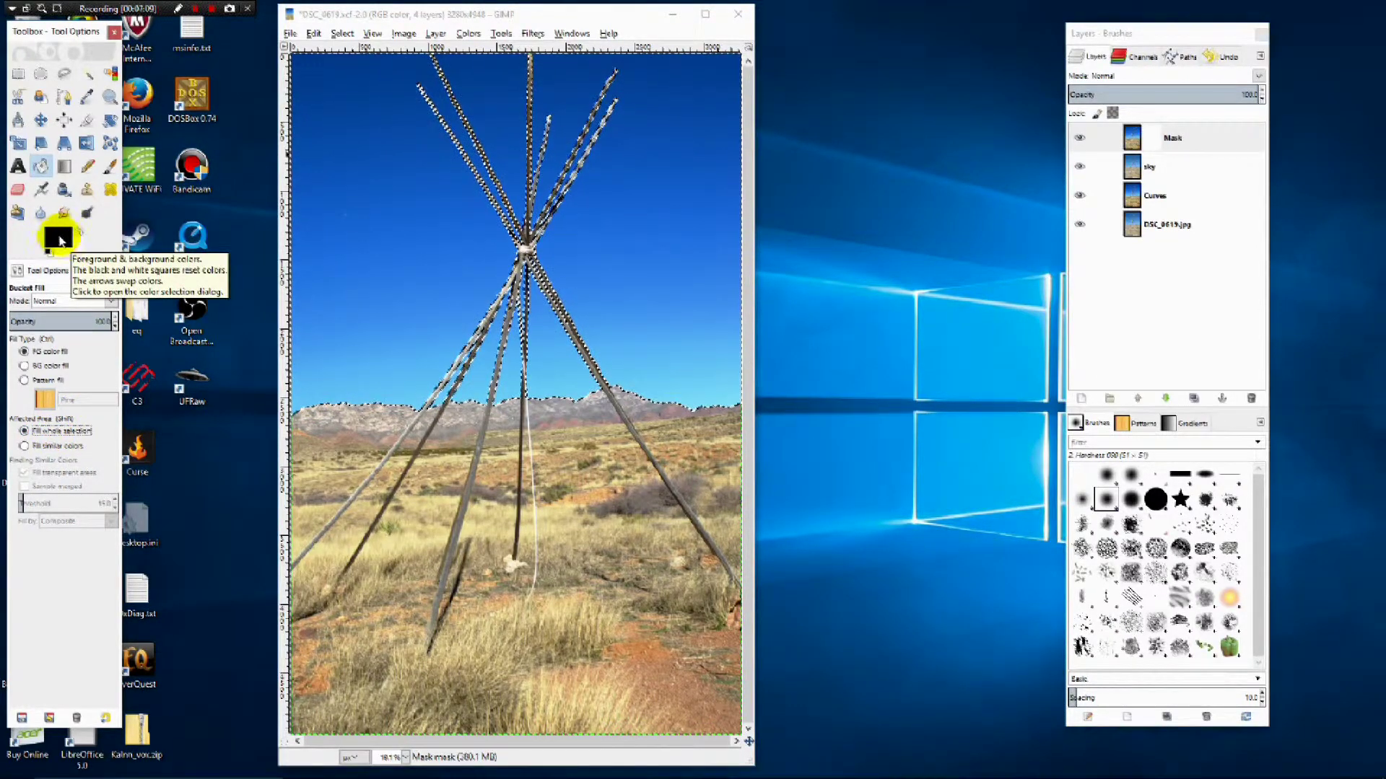
drag(60, 239, 426, 244)
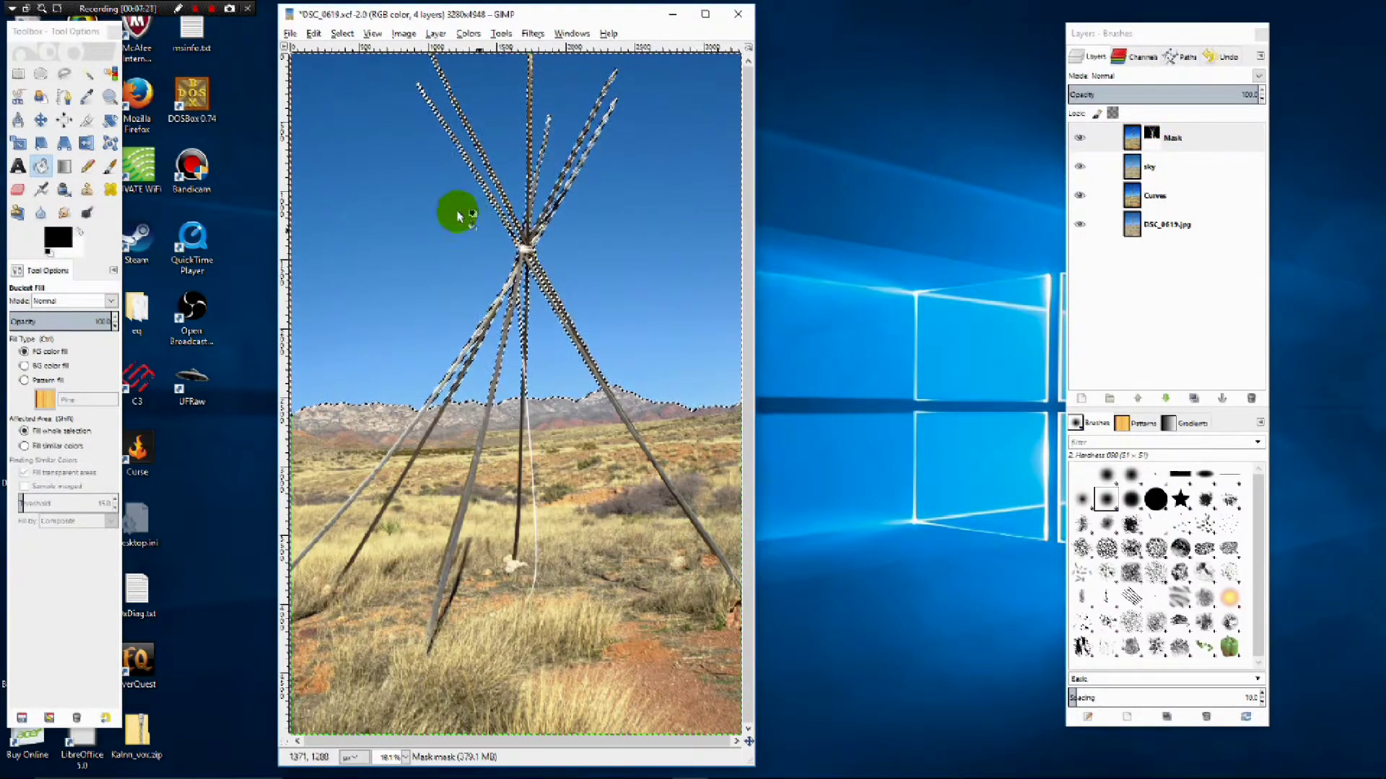
click(342, 34)
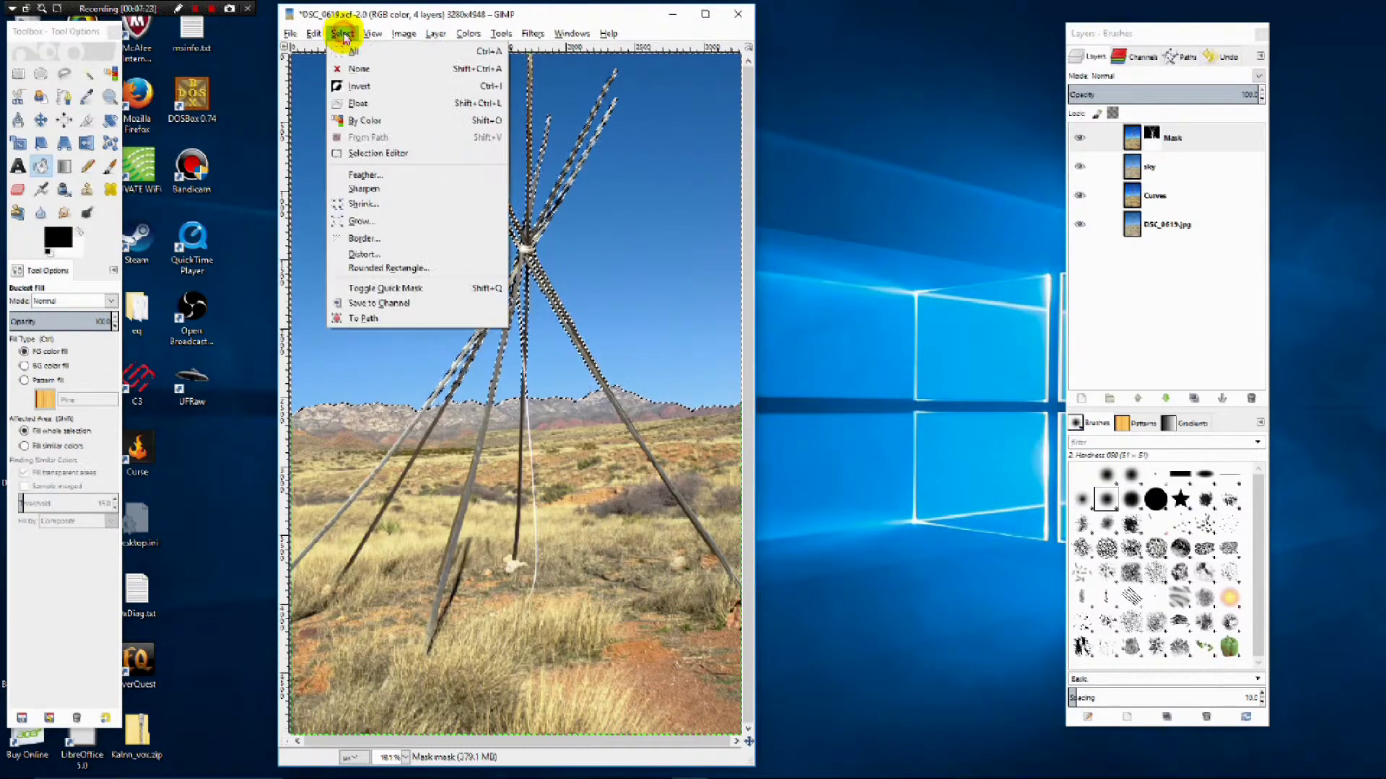
click(358, 69)
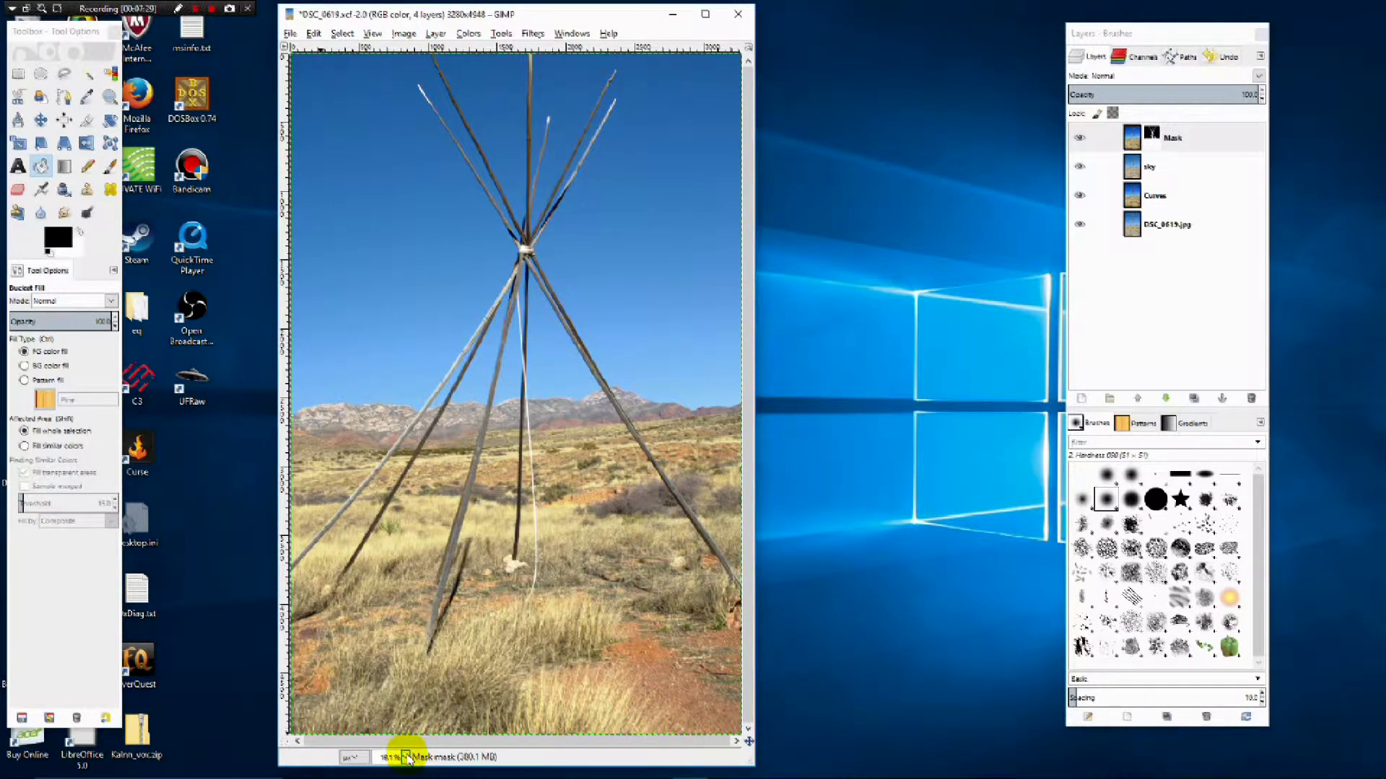
click(406, 758)
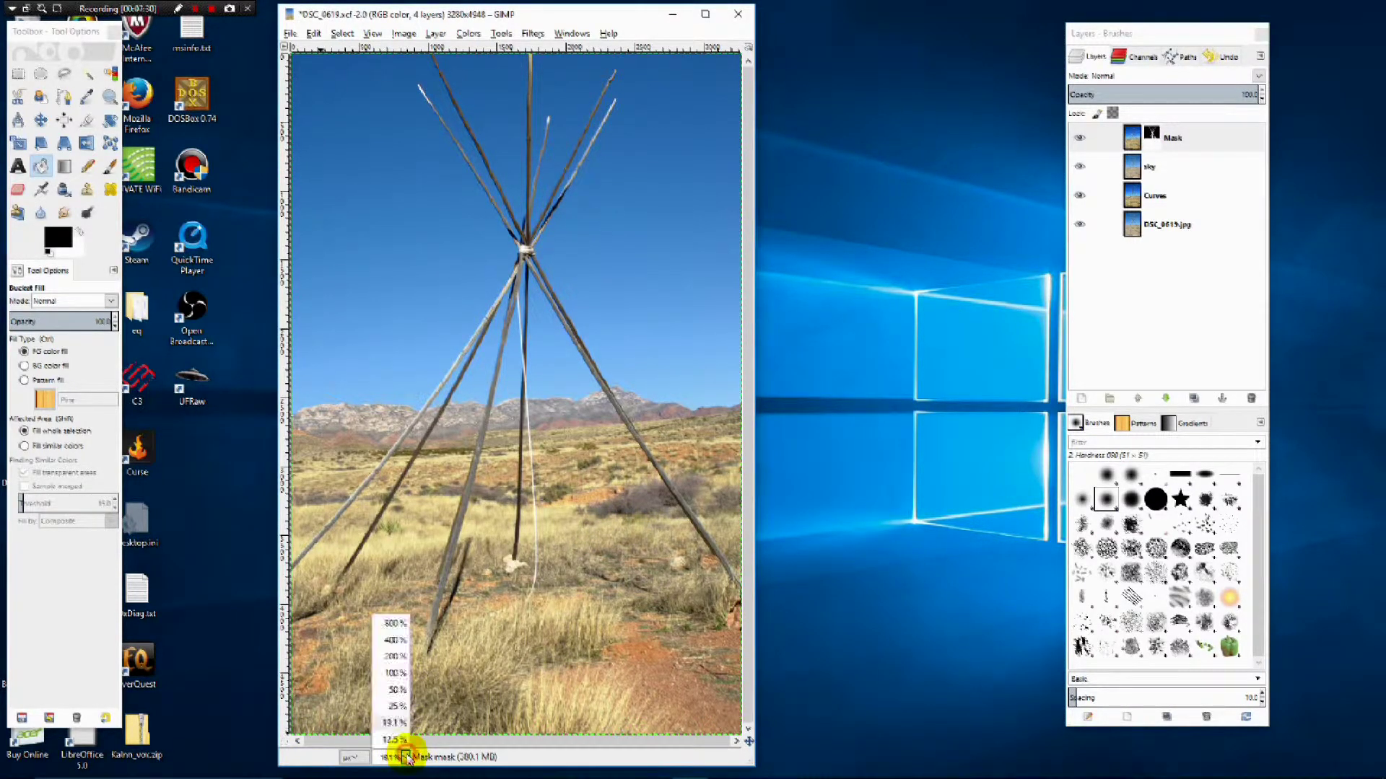
click(393, 669)
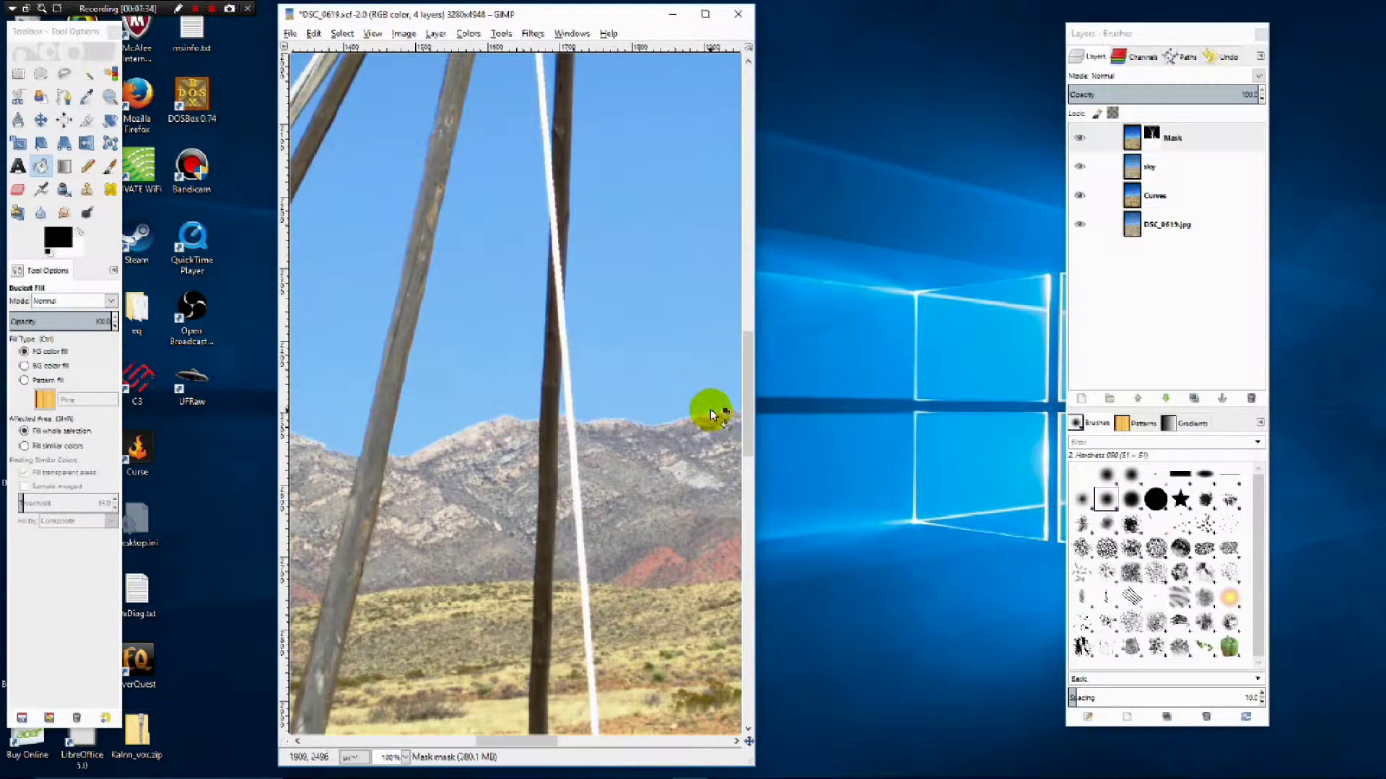
mouse_move(708, 405)
mouse_down()
mouse_move(566, 427)
mouse_move(291, 401)
mouse_move(597, 350)
mouse_up()
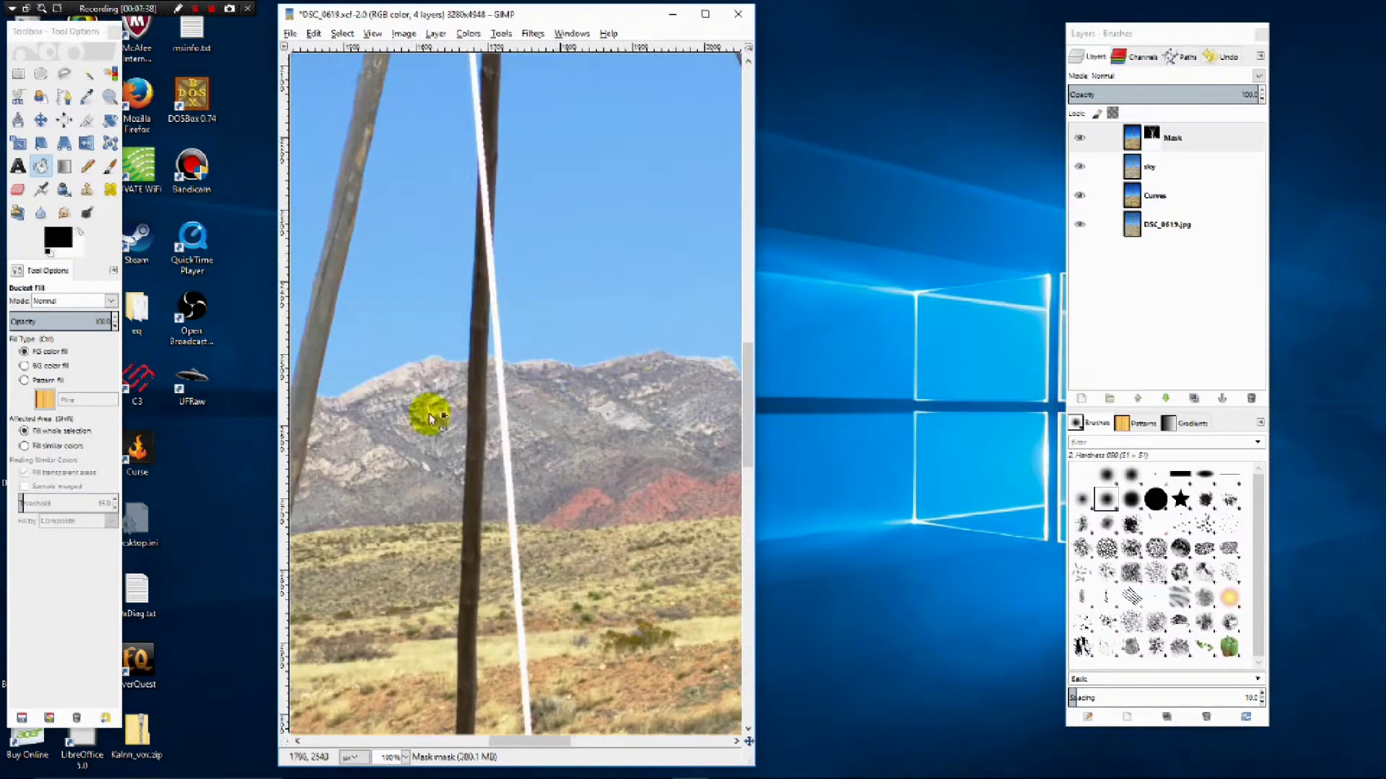
mouse_move(433, 402)
mouse_down()
mouse_move(548, 408)
mouse_move(546, 423)
mouse_move(480, 424)
mouse_move(795, 427)
mouse_up()
drag(374, 456, 269, 414)
drag(613, 383, 436, 409)
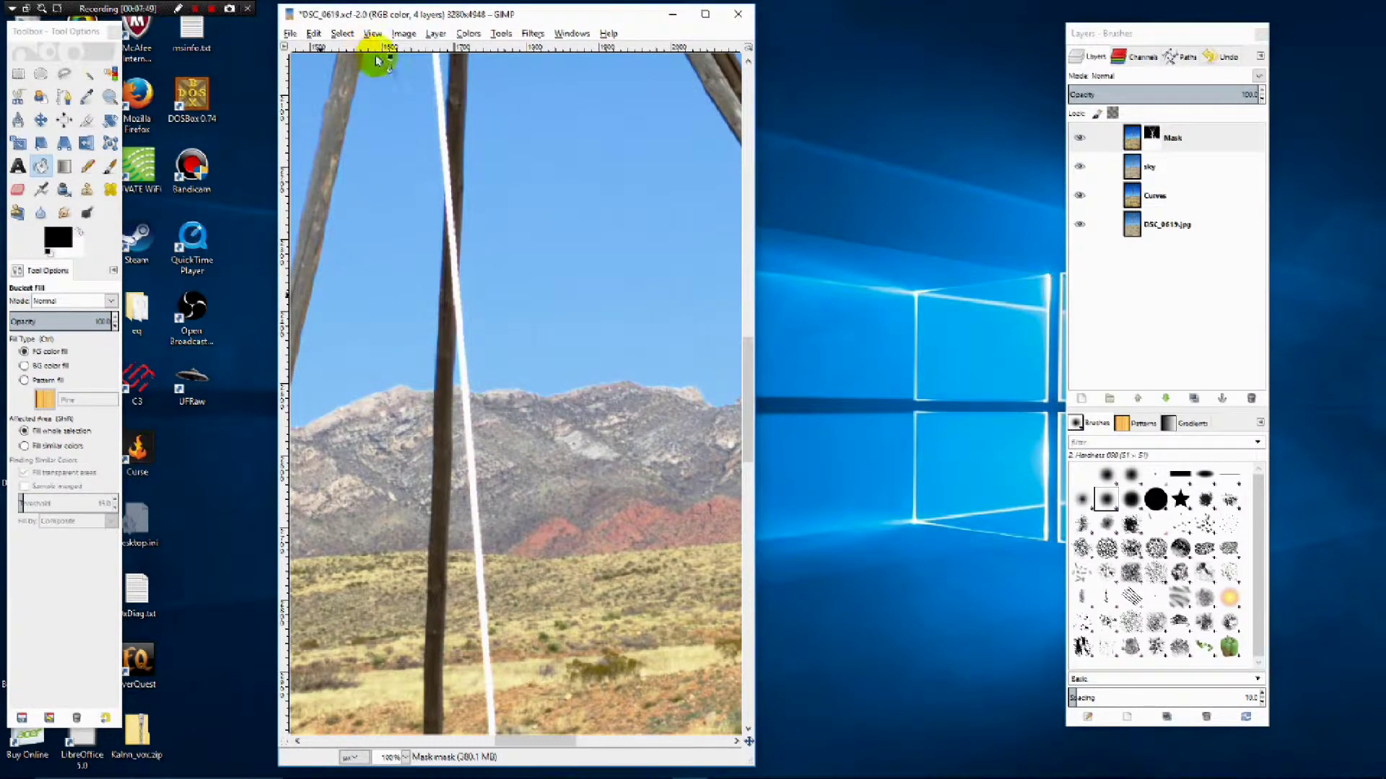
click(369, 34)
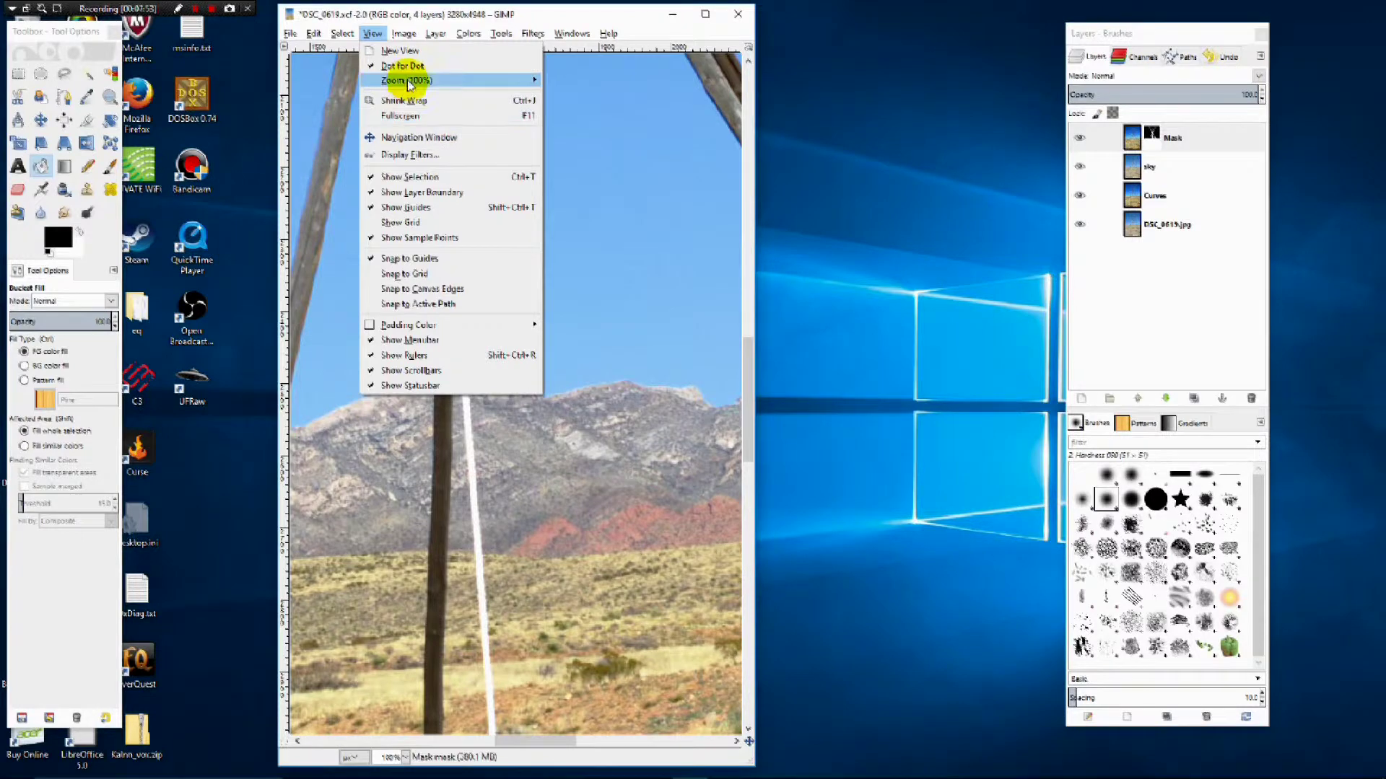
mouse_move(409, 85)
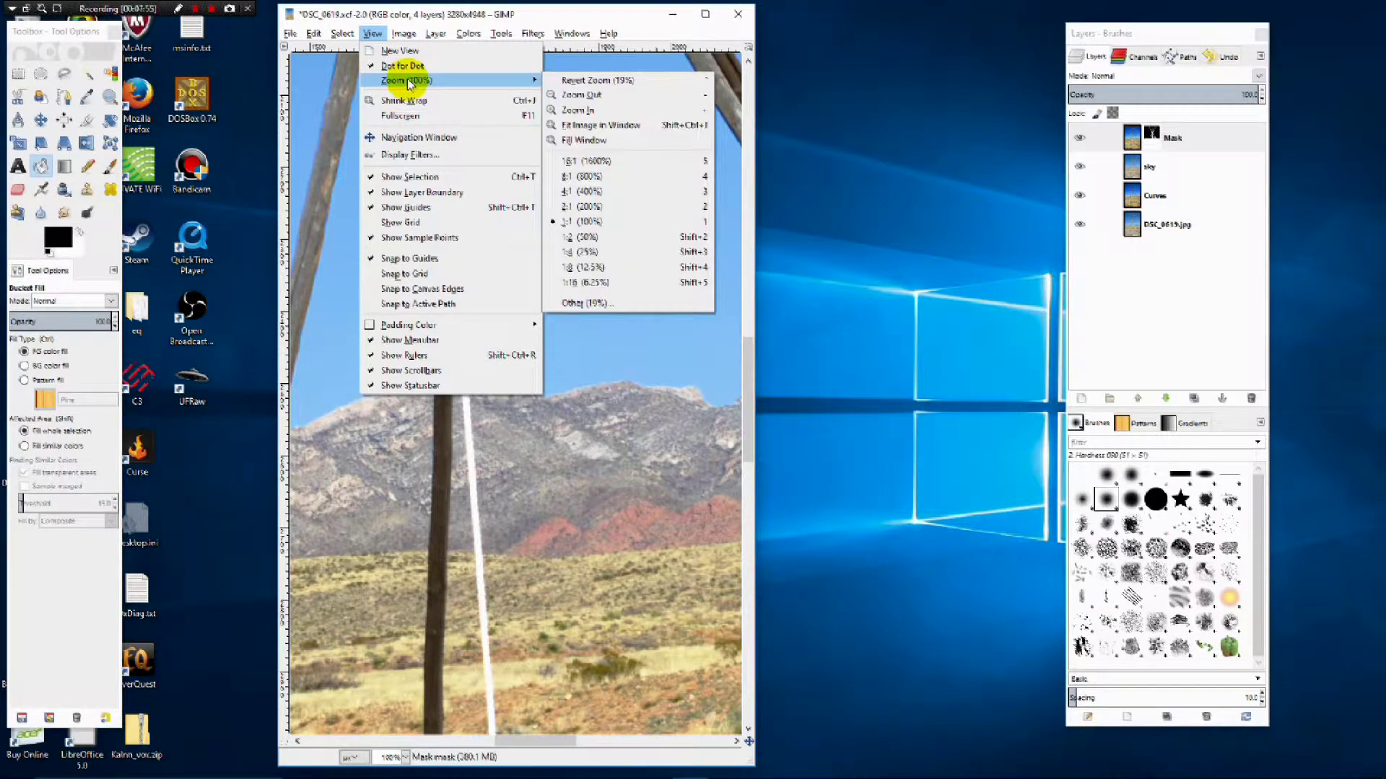
click(615, 126)
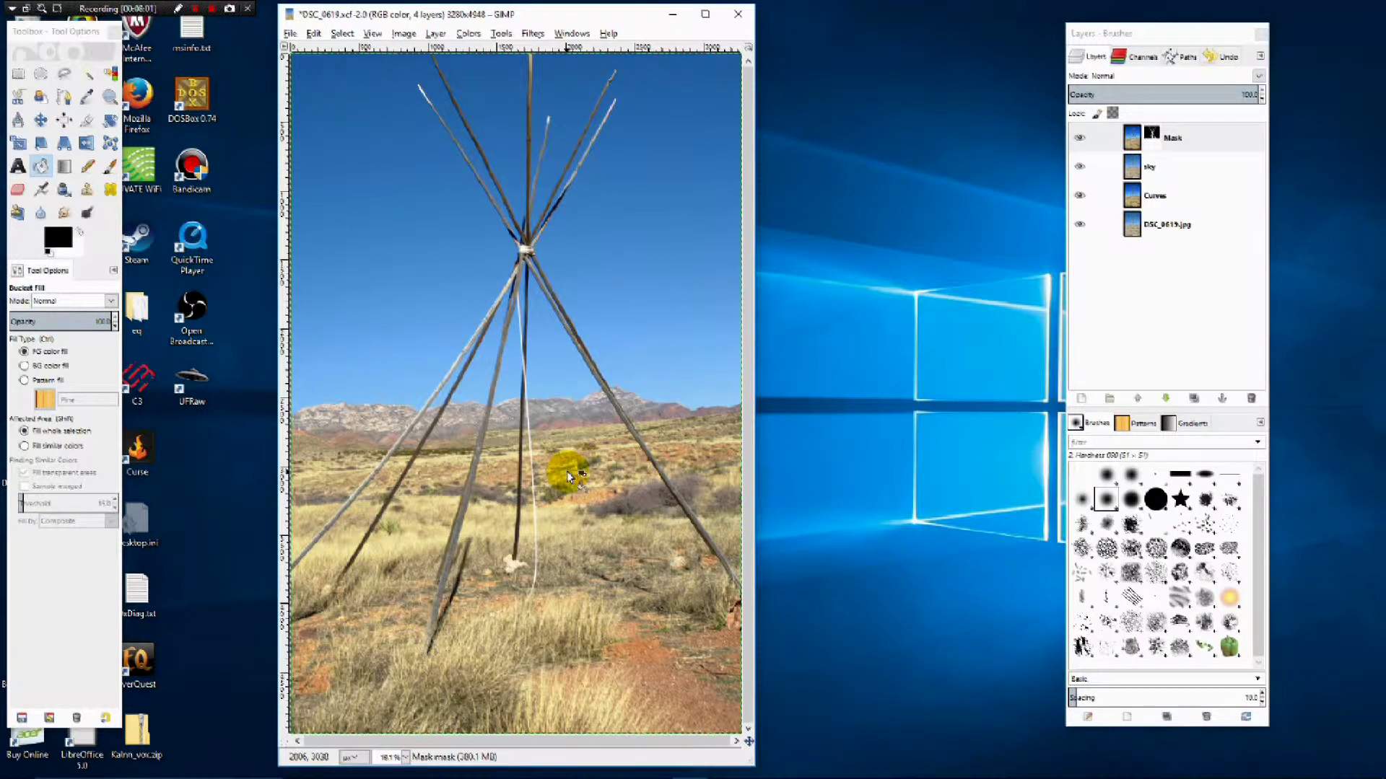
Step: Hide the Curves and sky layers, then toggle the Mask layer off and on to compare with the original
click(1079, 195)
click(1079, 166)
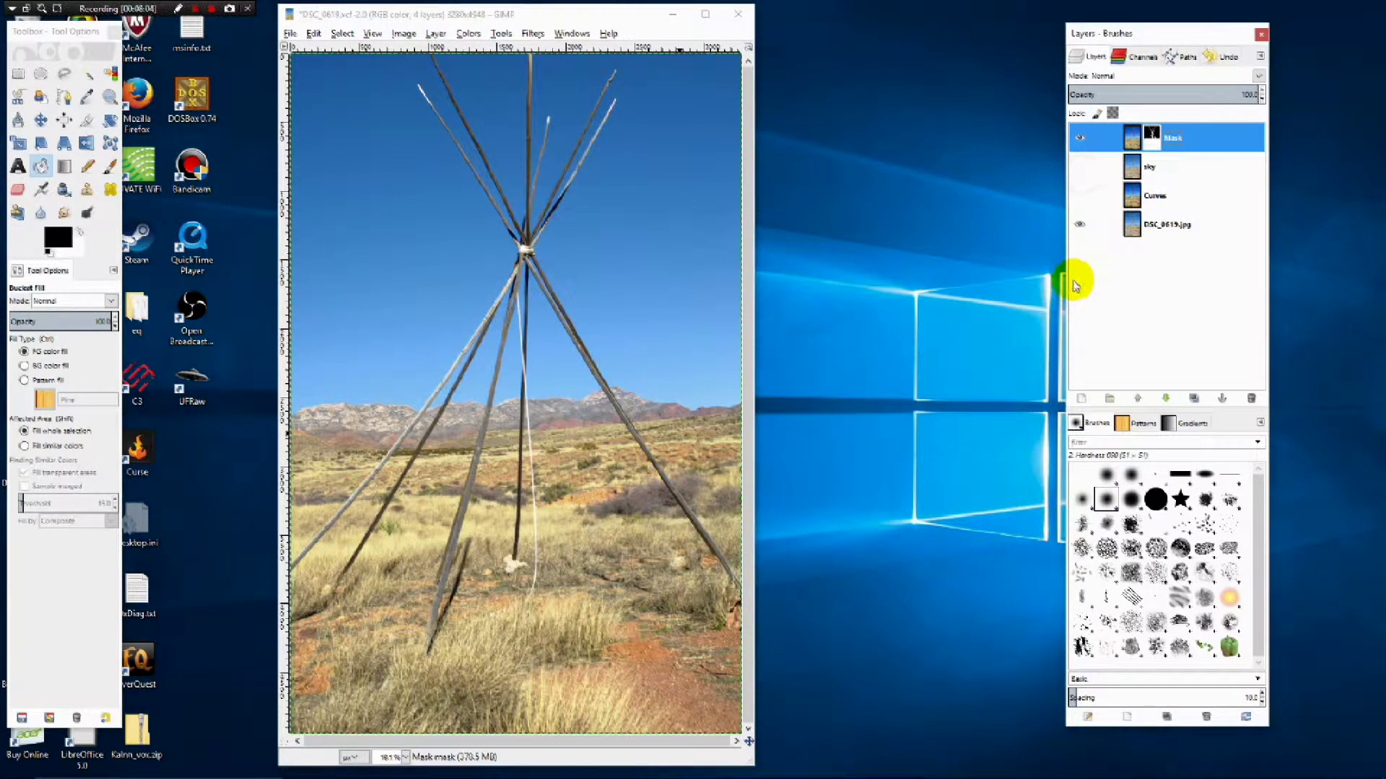
click(1089, 142)
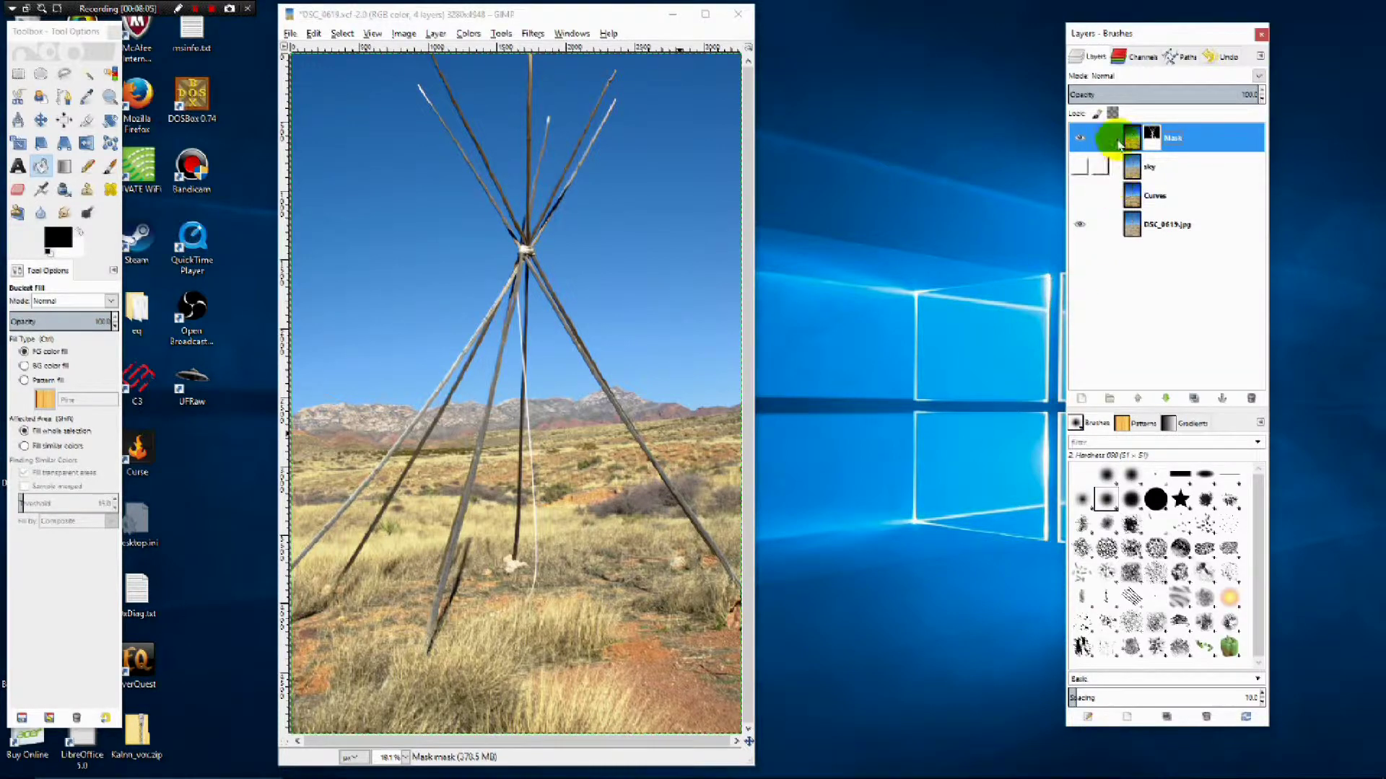
click(1081, 138)
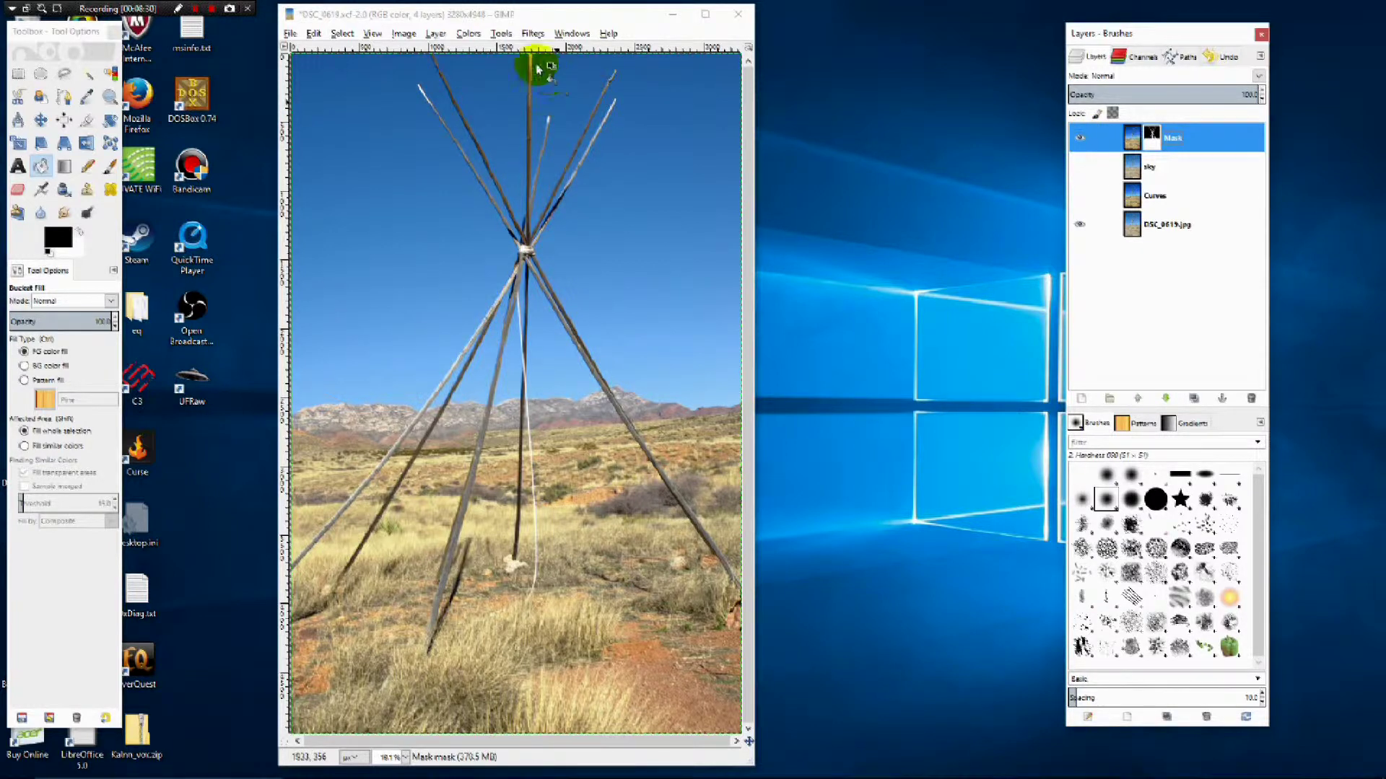
Step: Save the layered image as DSC_0619.xcf with File > Save
click(479, 14)
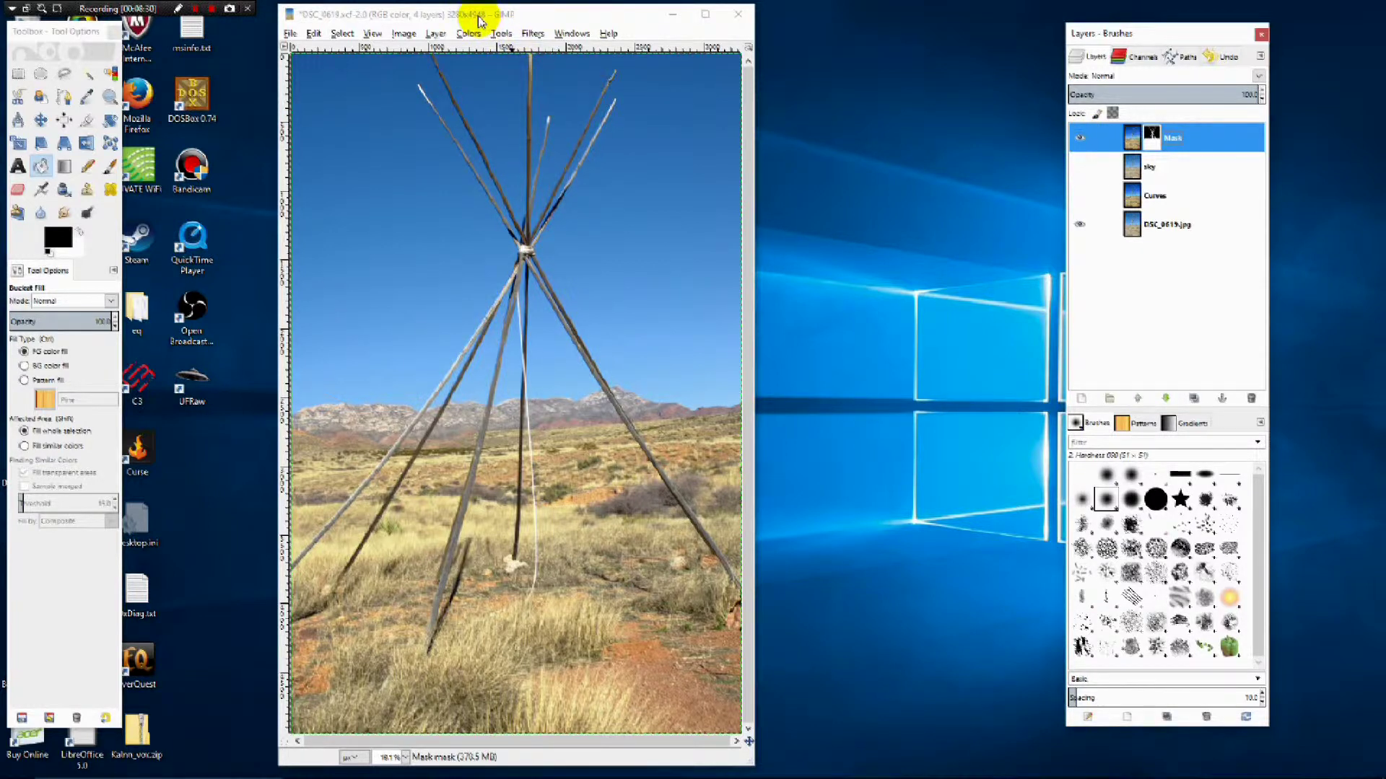
click(292, 37)
click(327, 153)
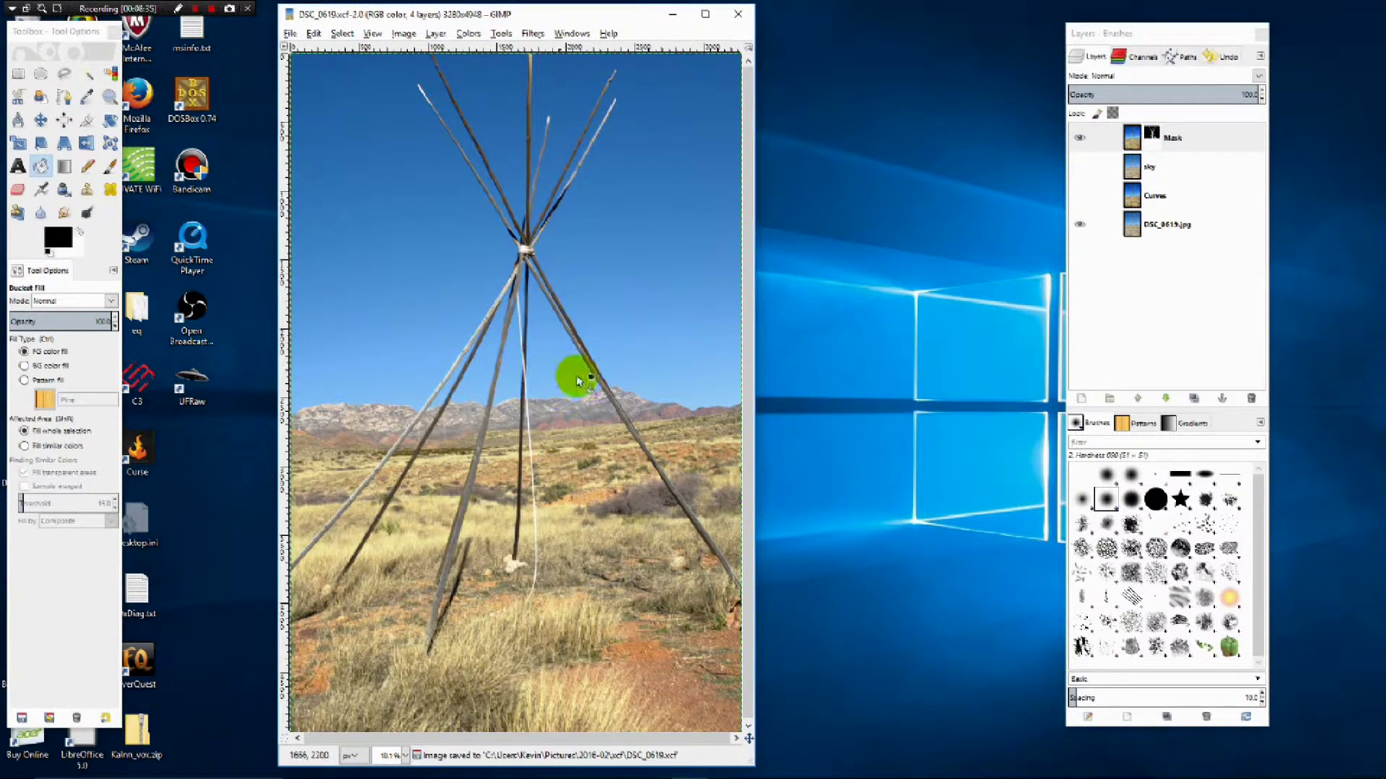
click(292, 35)
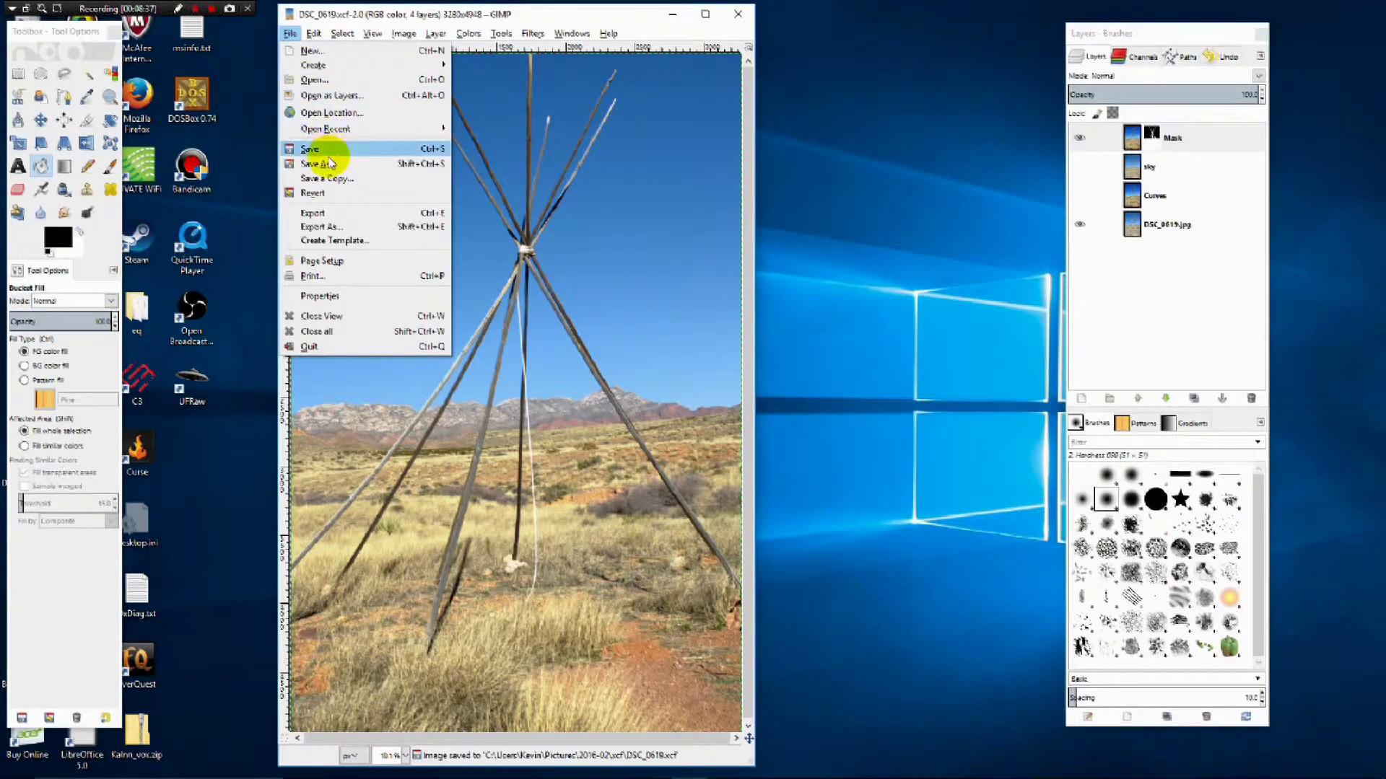
click(331, 153)
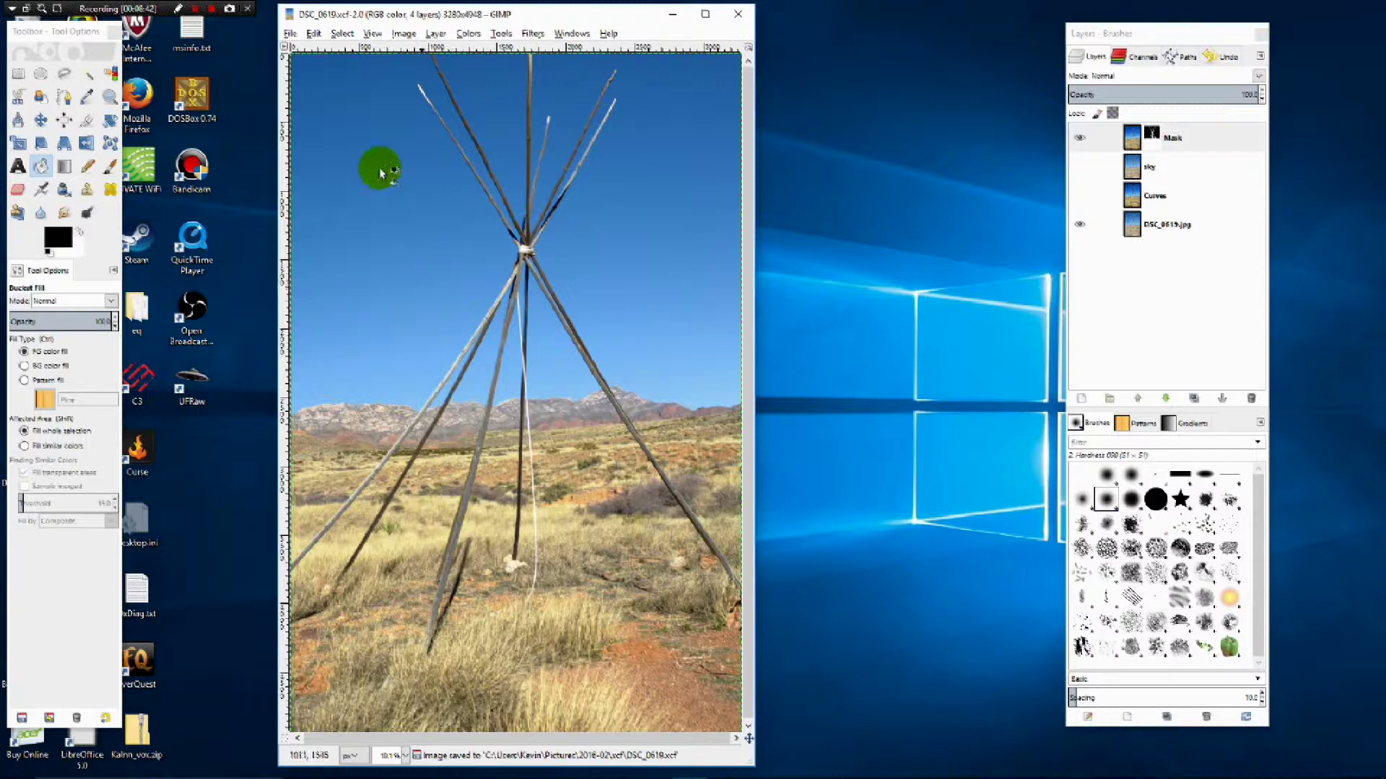
click(290, 34)
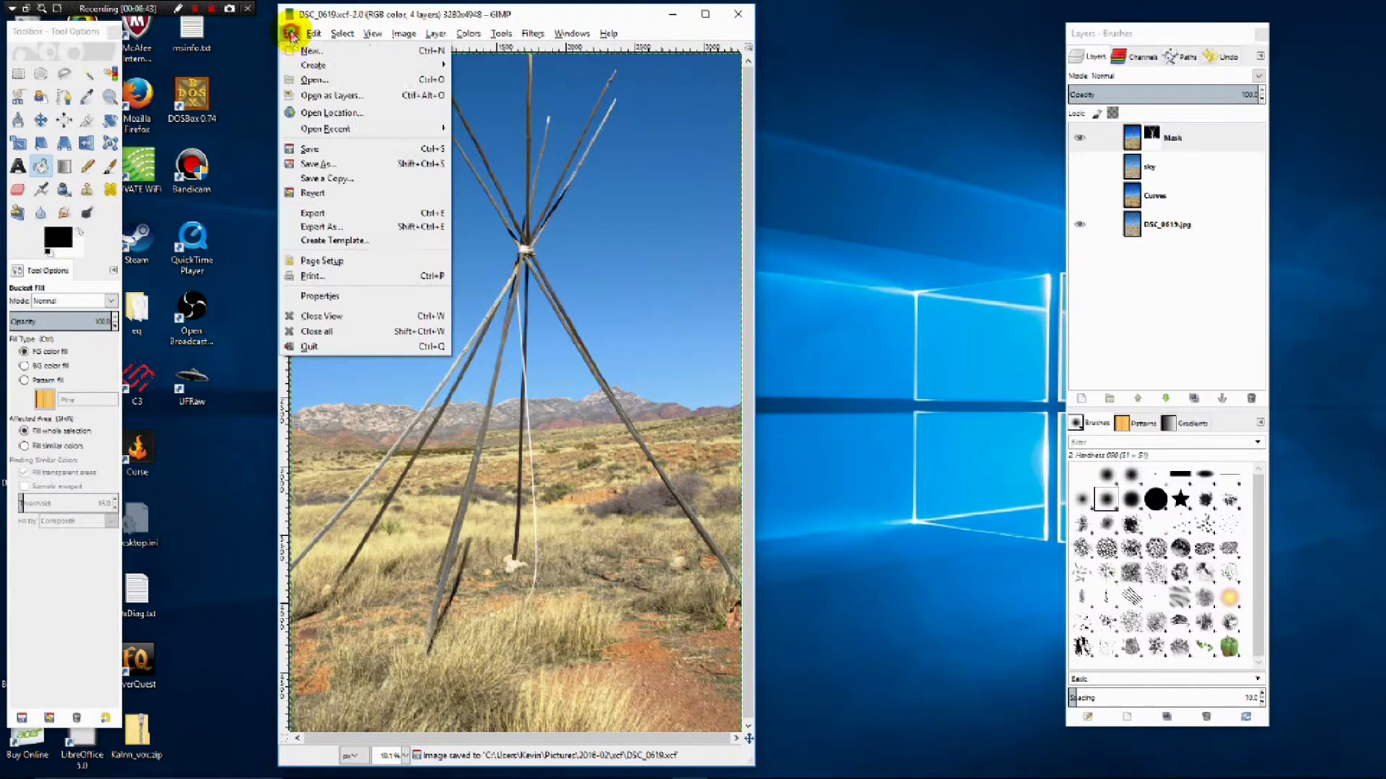
Step: Export to DSC_0619.jpg in the 2016-02 Final folder, reusing the existing file name
click(350, 213)
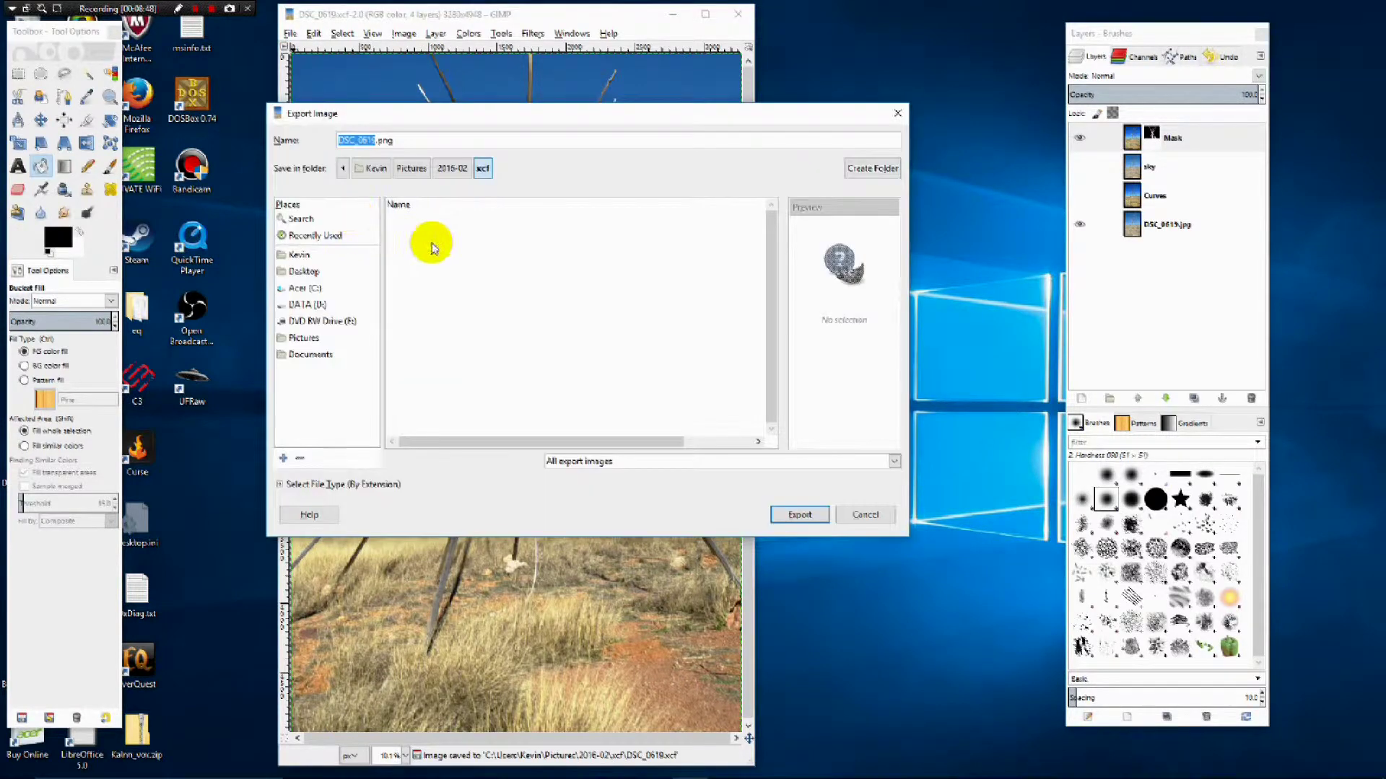
click(452, 168)
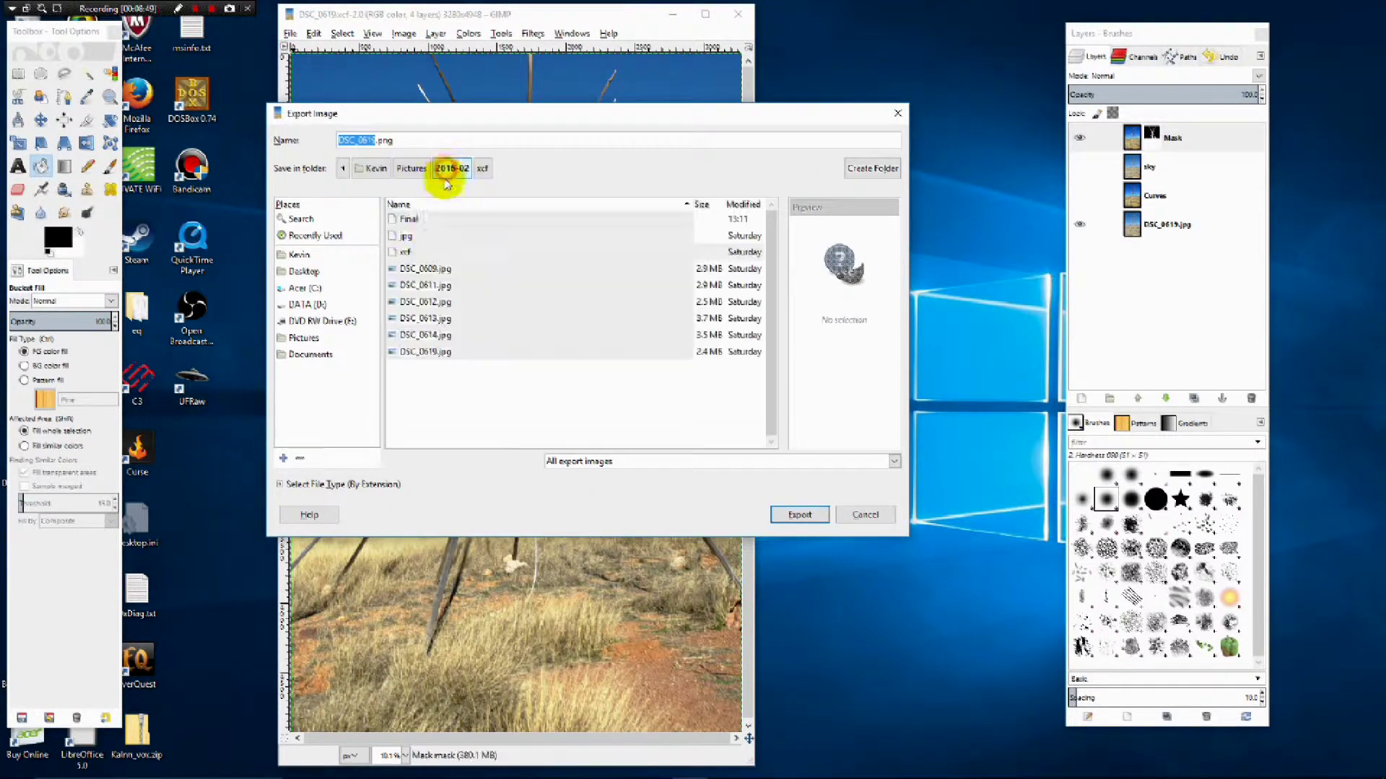
double_click(415, 217)
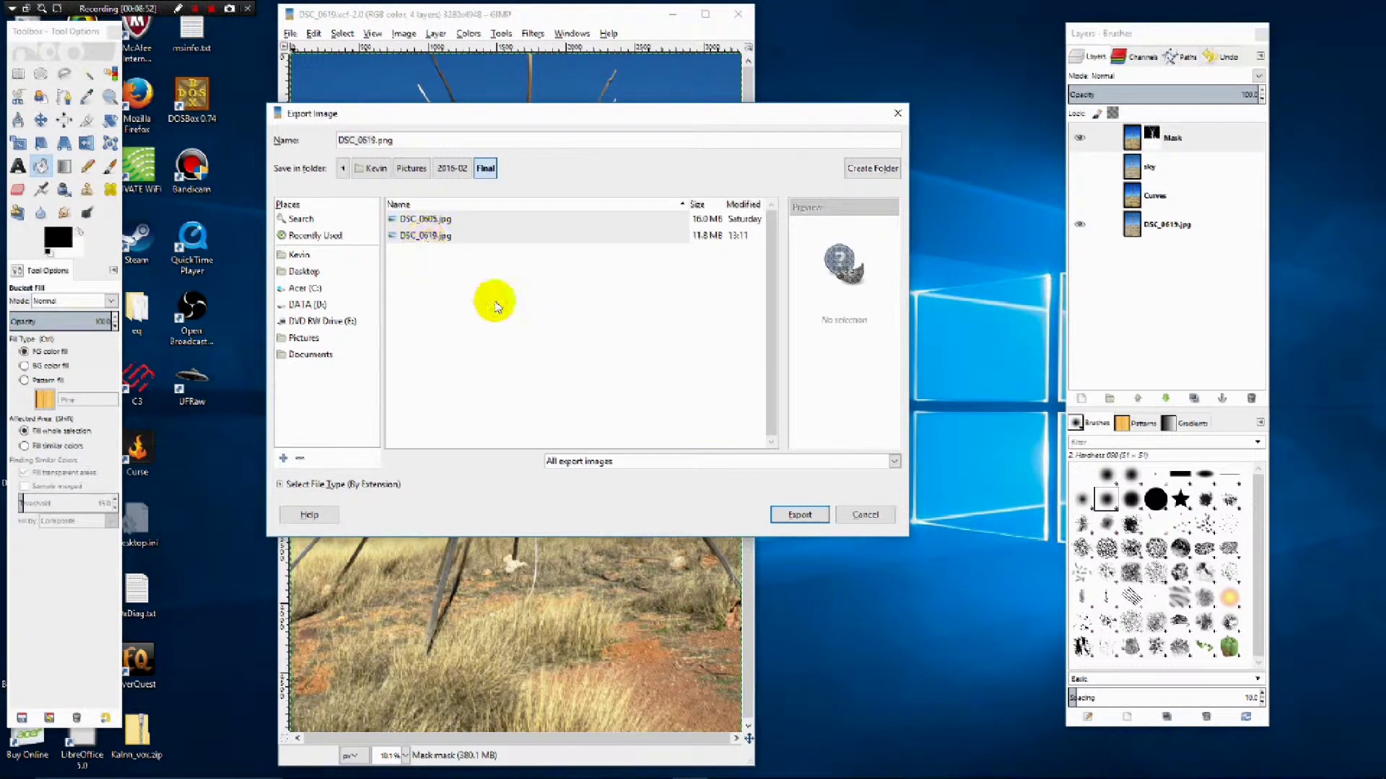
click(422, 237)
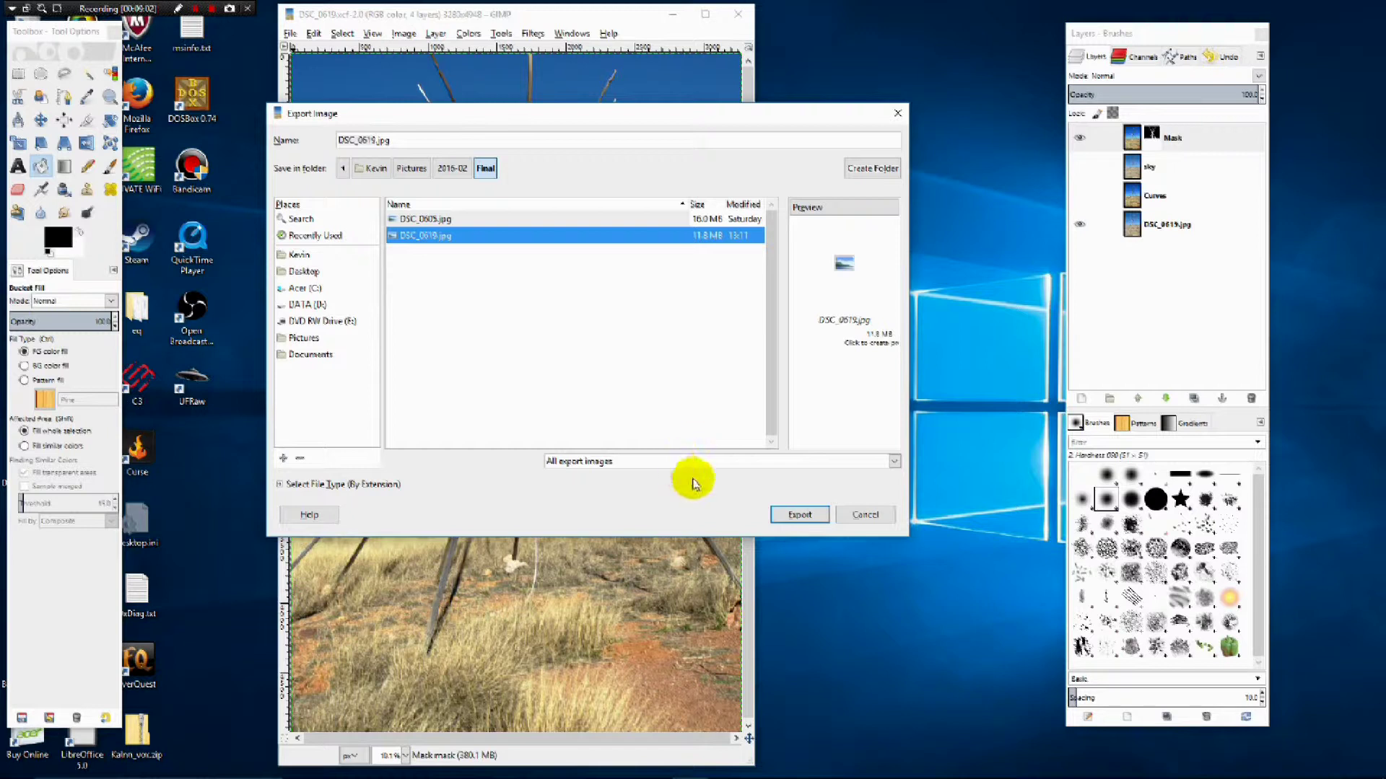
click(801, 516)
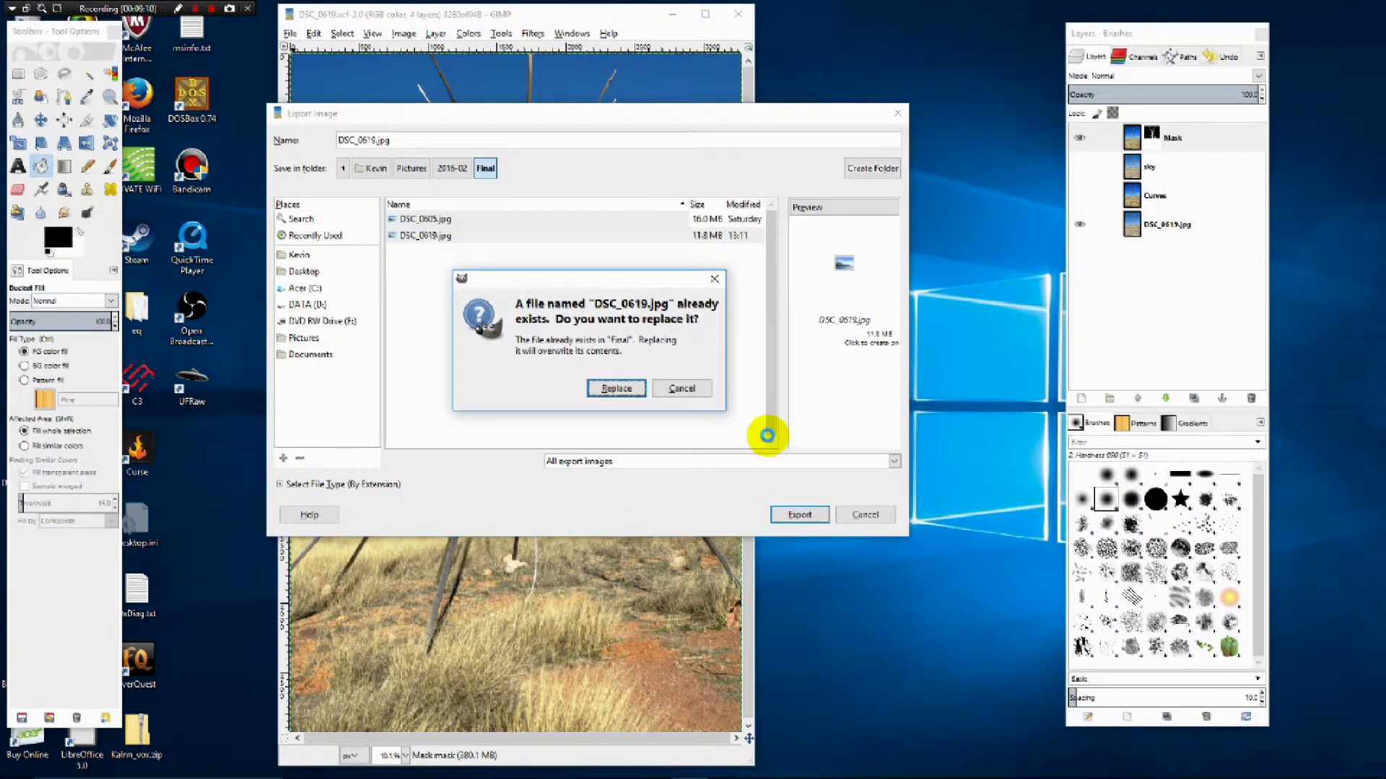
Step: Confirm replacing DSC_0619.jpg and set JPEG quality to 100 with 4:4:4 best-quality subsampling
click(631, 390)
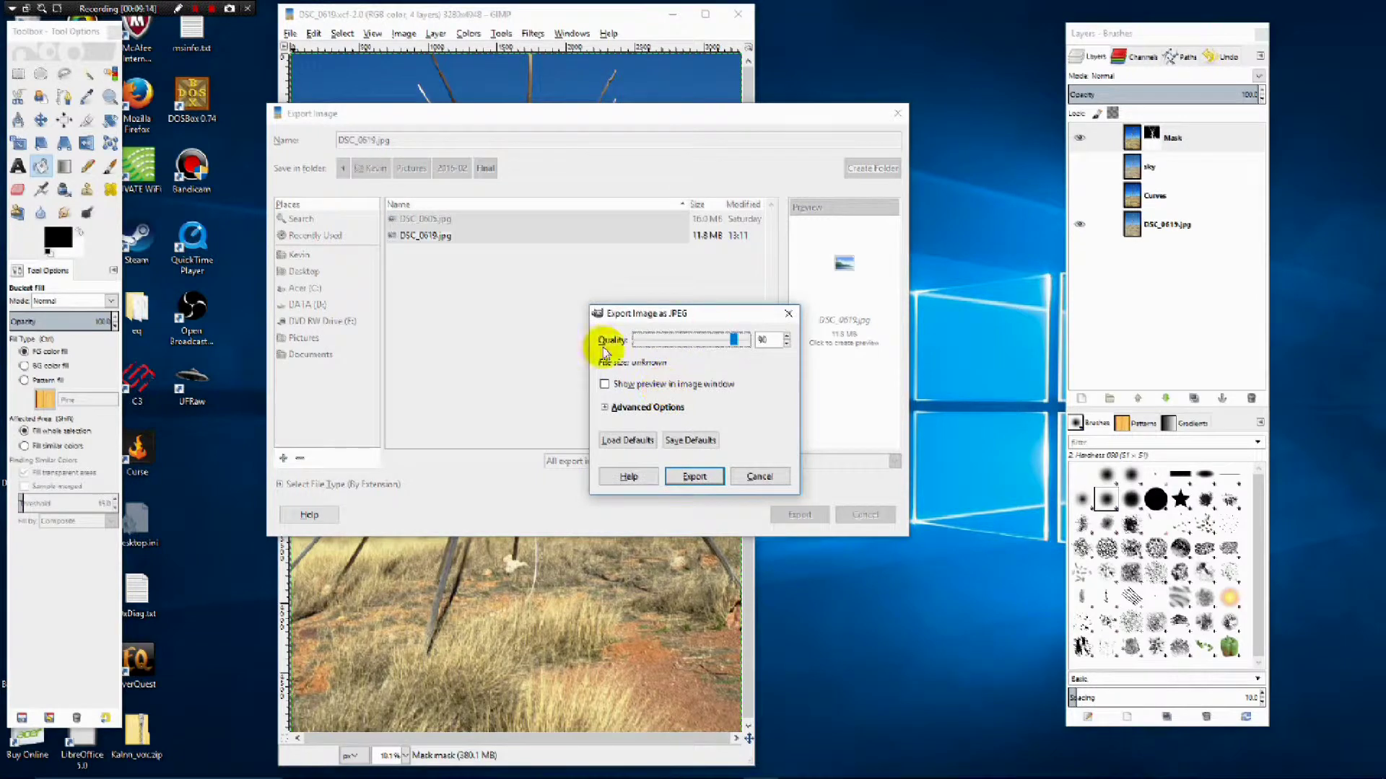
drag(645, 313, 575, 119)
click(535, 214)
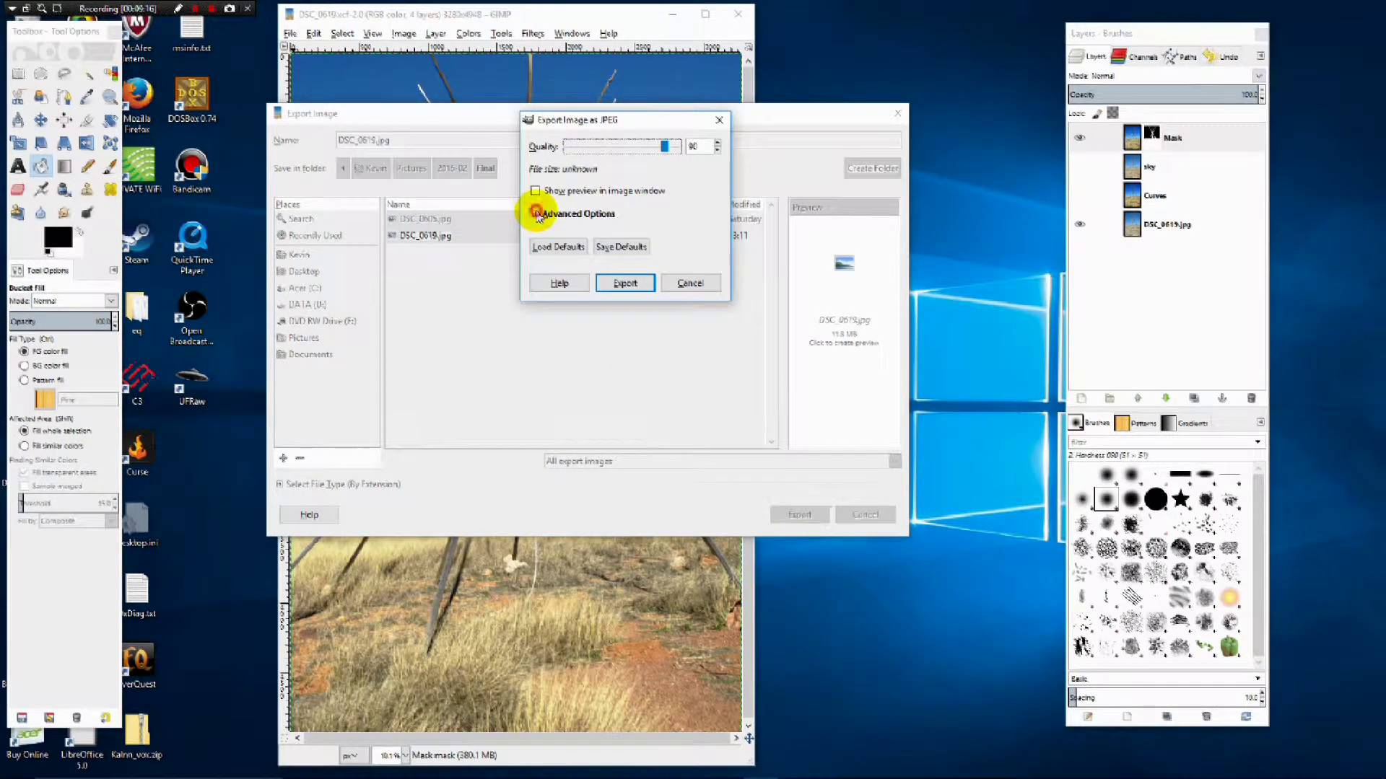
drag(829, 146, 881, 154)
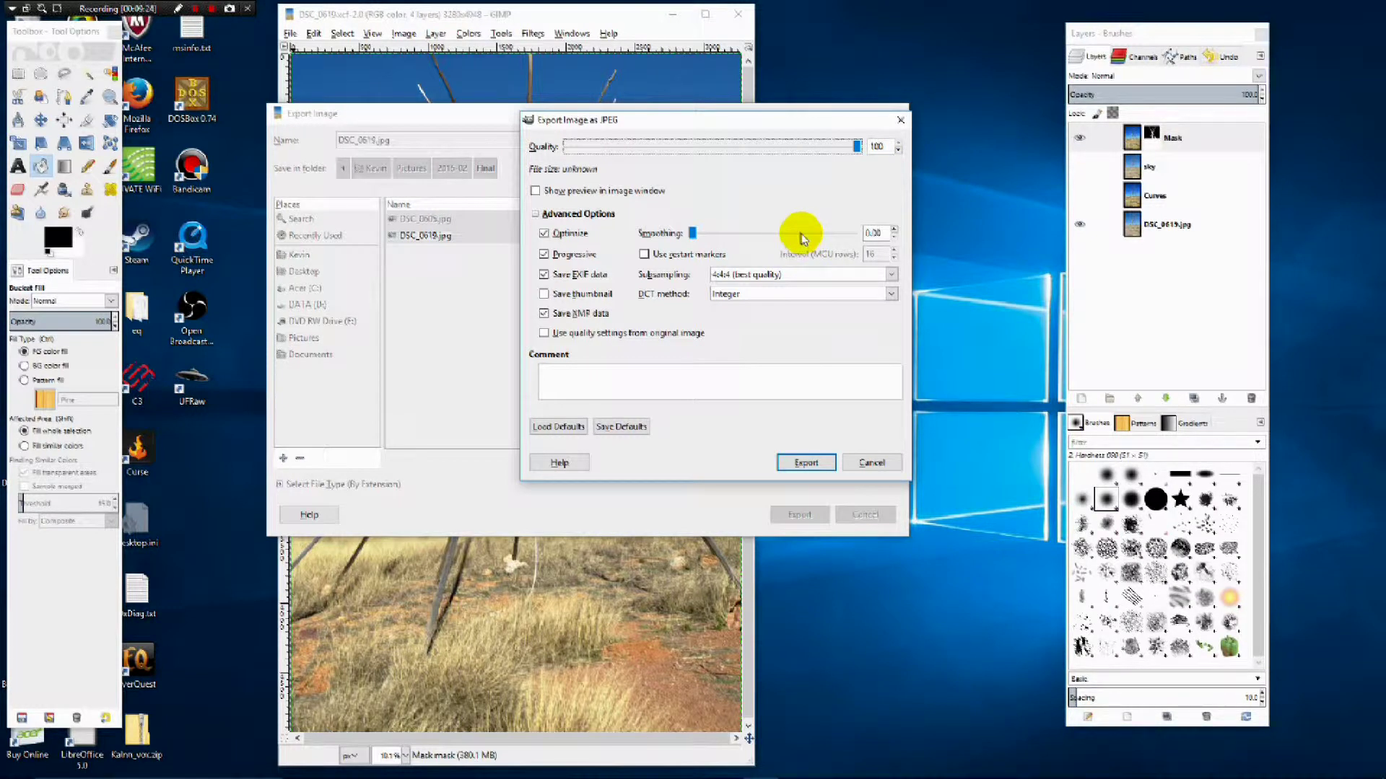
click(792, 279)
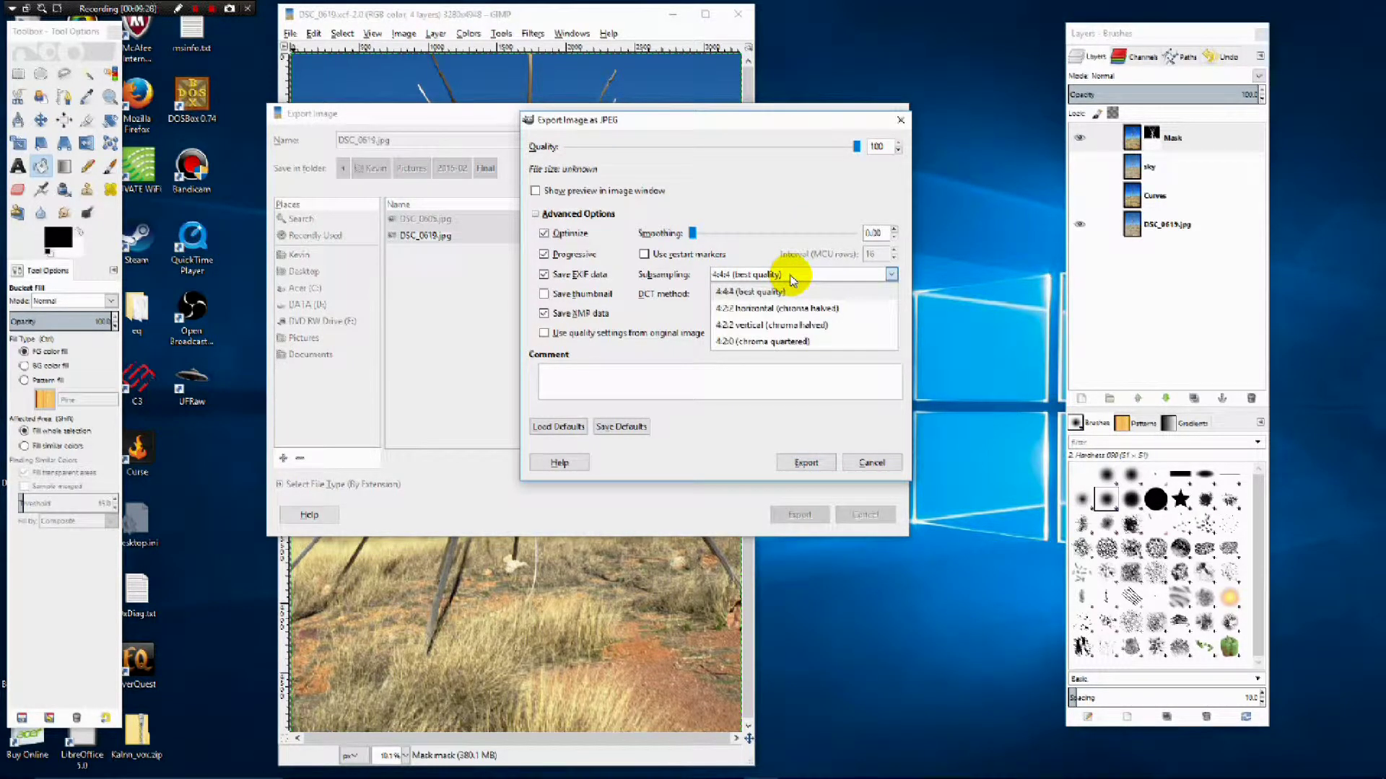
click(780, 215)
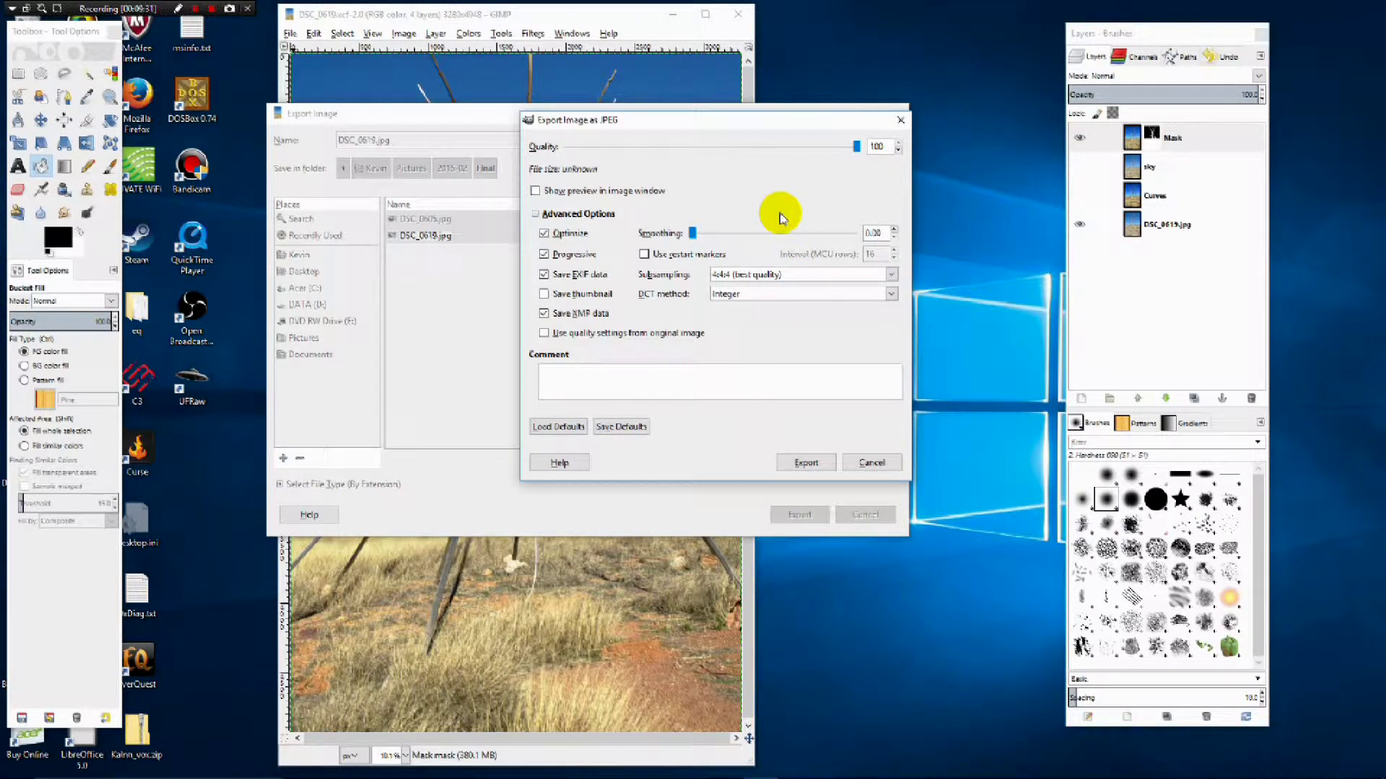
click(791, 277)
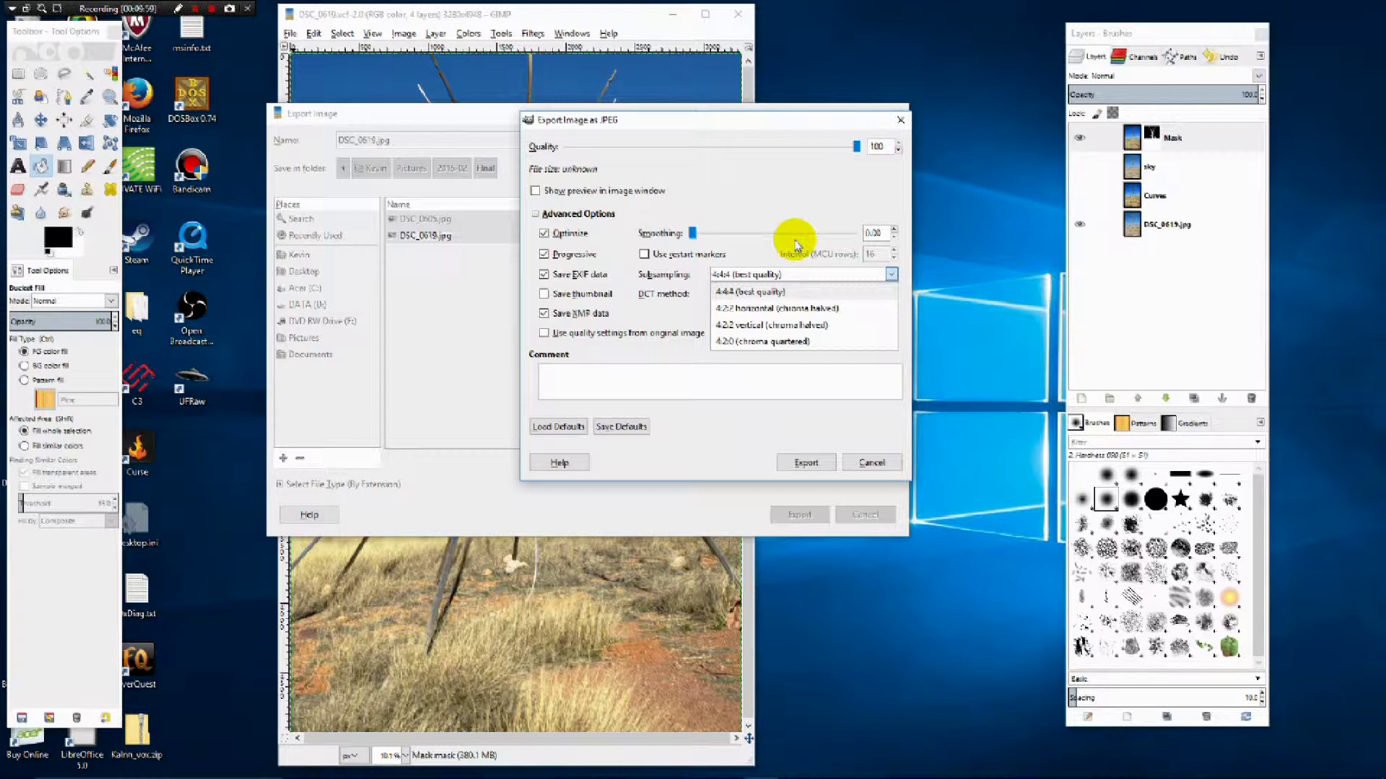
Step: Write DSC_0619.jpg to the Final folder with the chosen JPEG settings
click(806, 467)
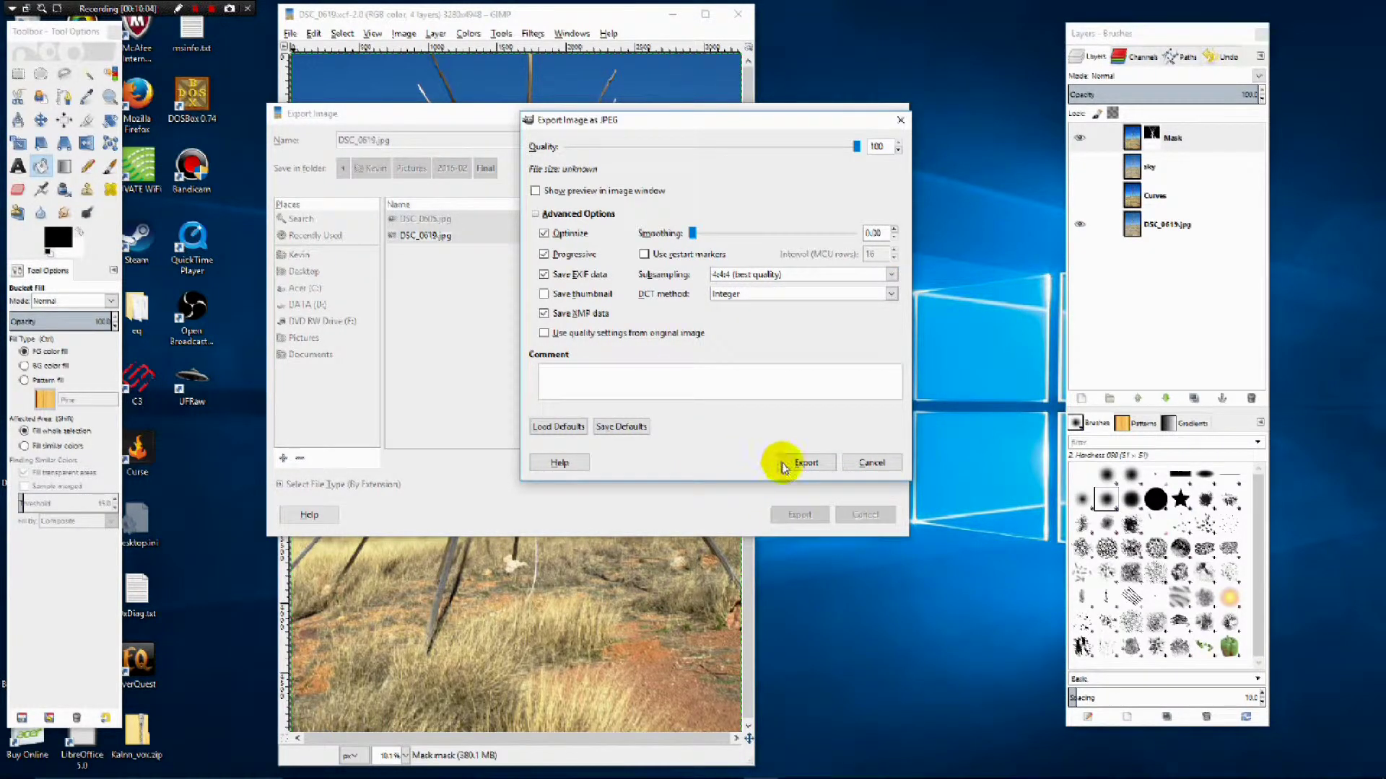
click(799, 465)
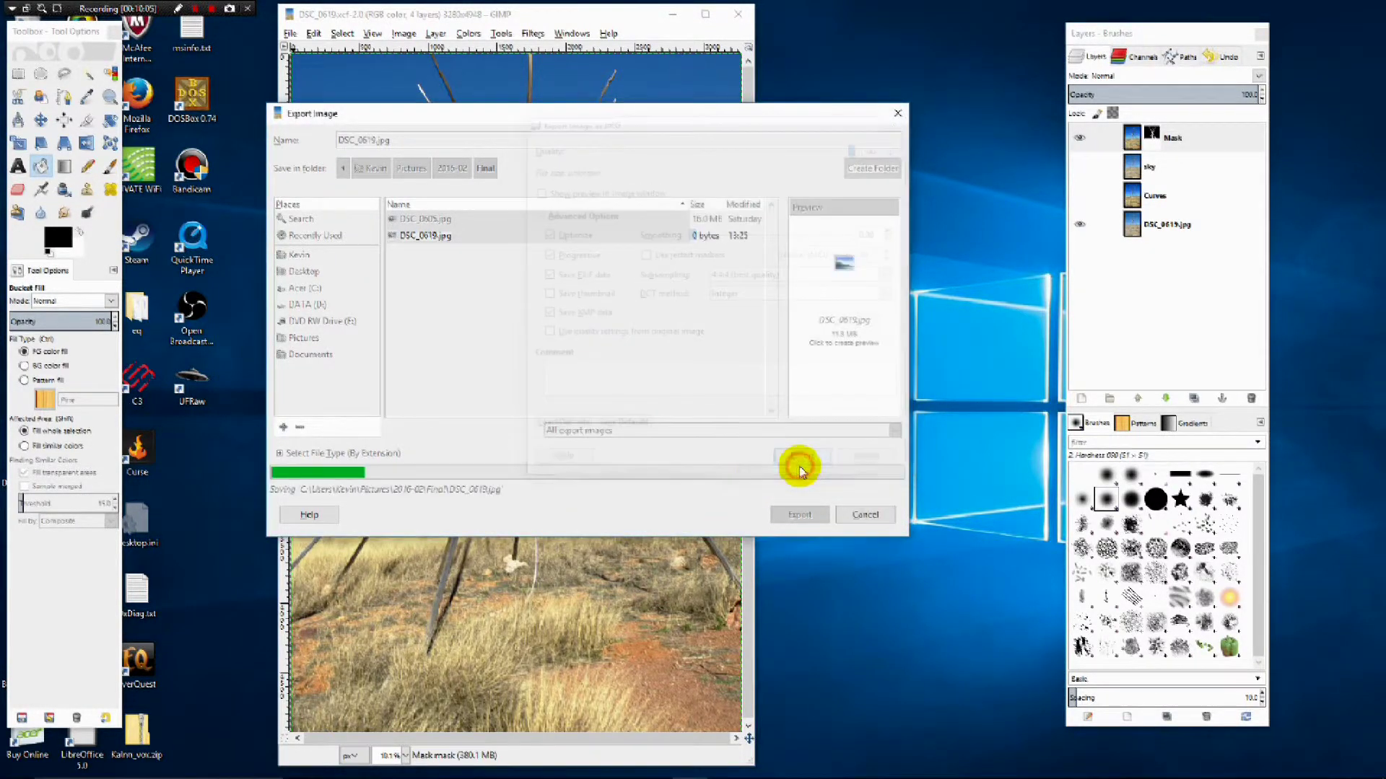